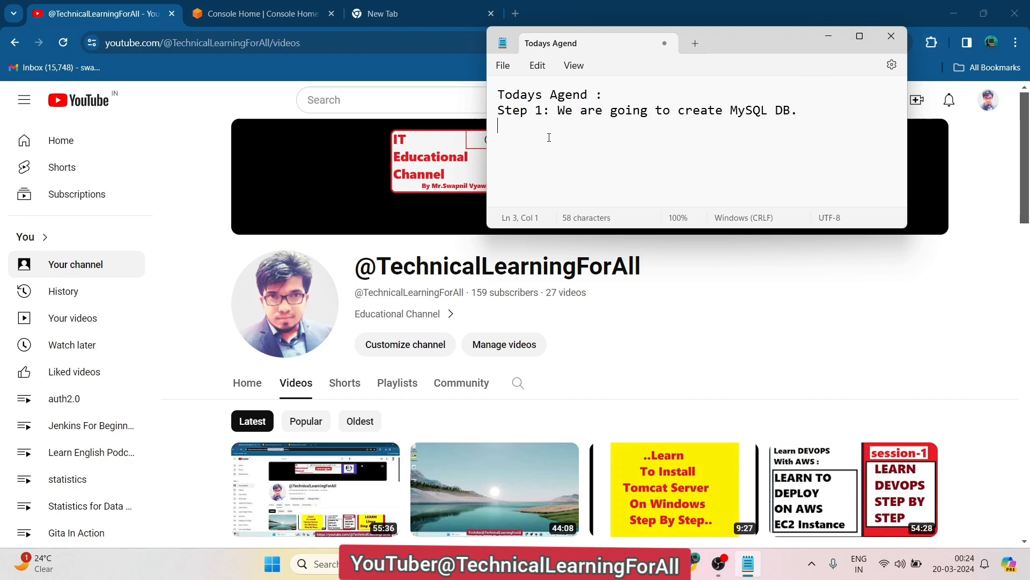
Add 'Step 2: AWS' and 'Step 3 : we will access or connect to DB from our local system.' to Notepad, then minimise it
type("Step ")
type("2")
key("BackSpace")
type("2")
type(": AWS ")
type("Ste")
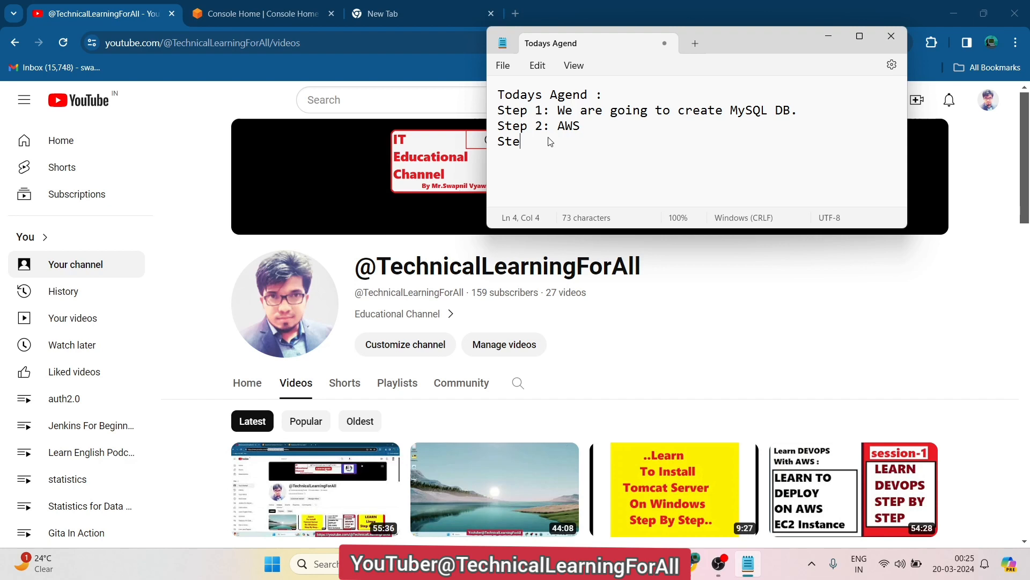
type("p 3 : we will access or")
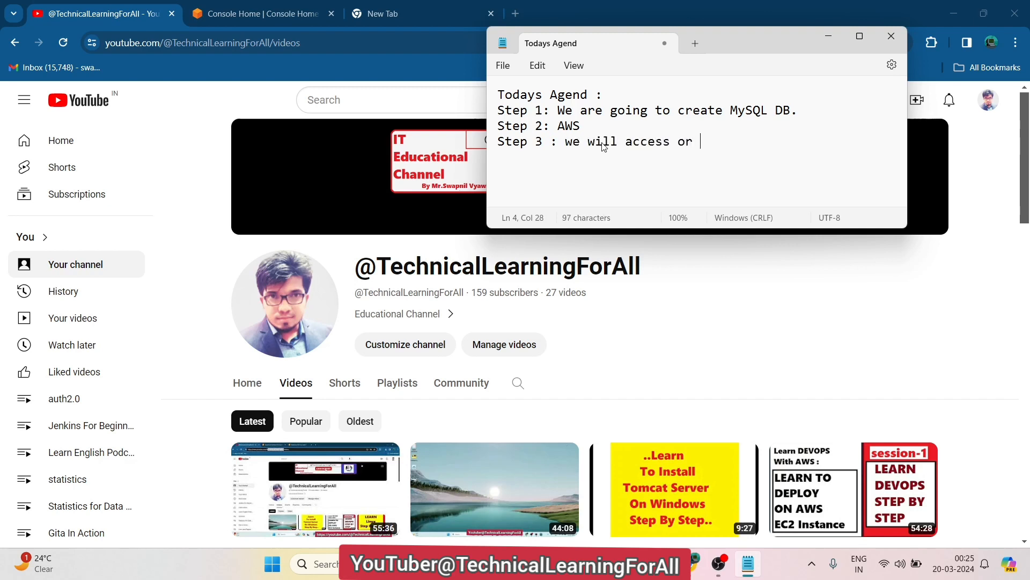
type(" connect to")
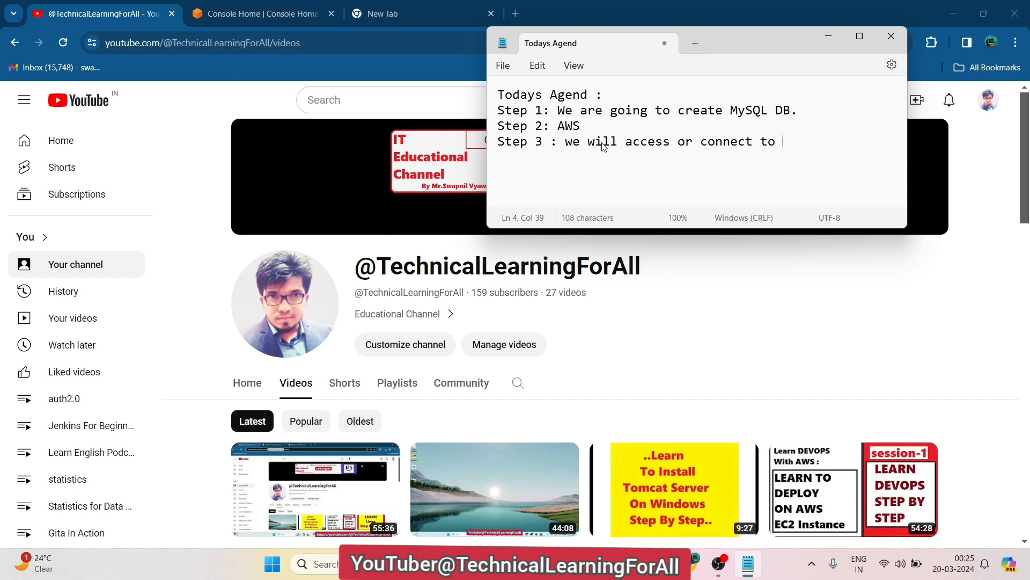
type(" DB from")
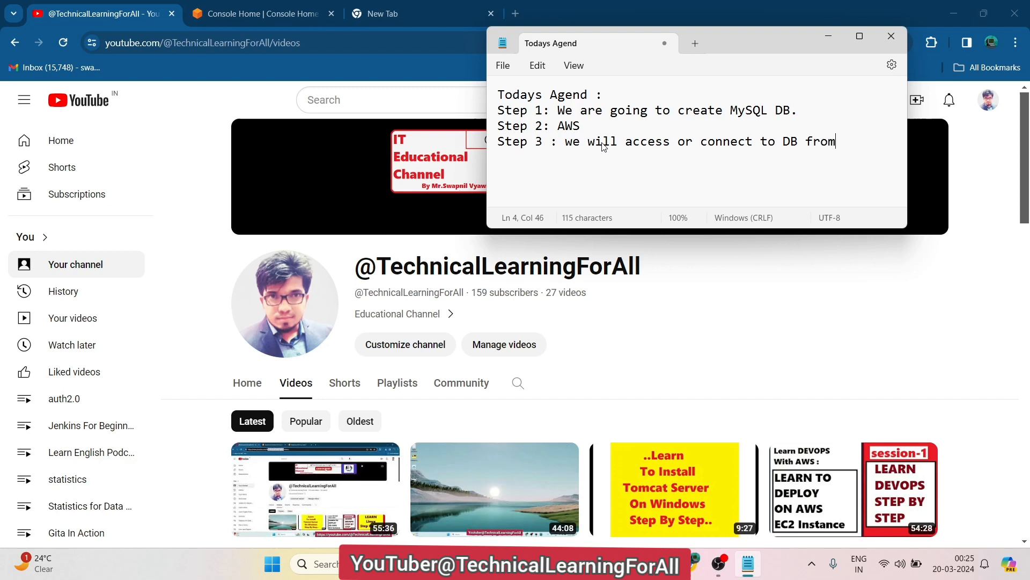
type(" our local")
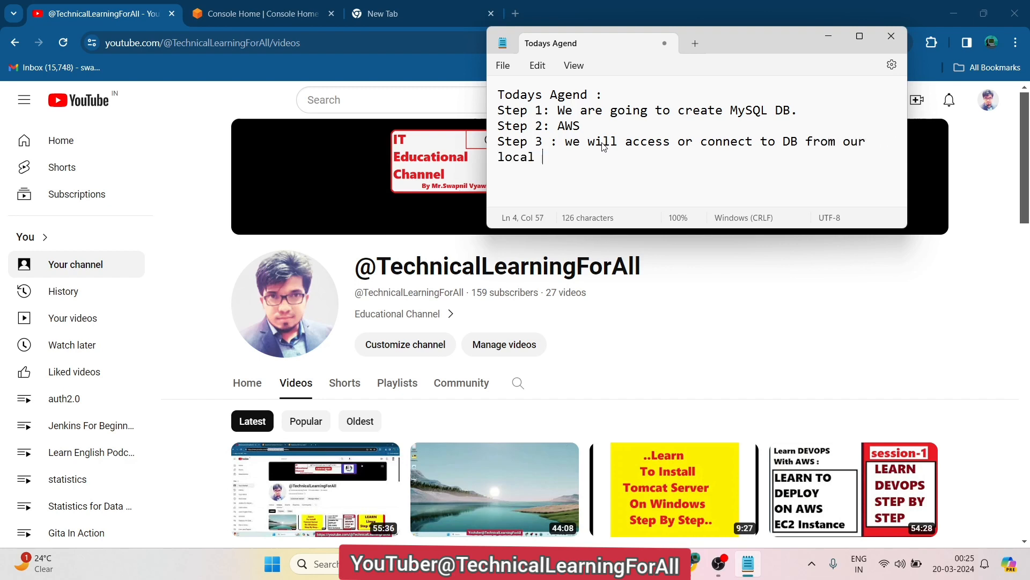
type(" syste")
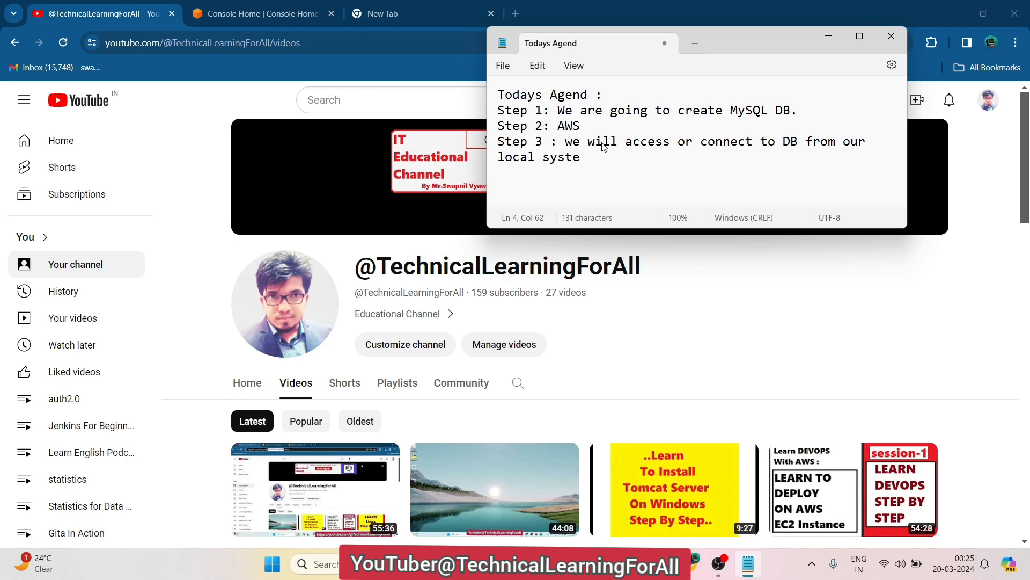
type("m.")
left_click(828, 36)
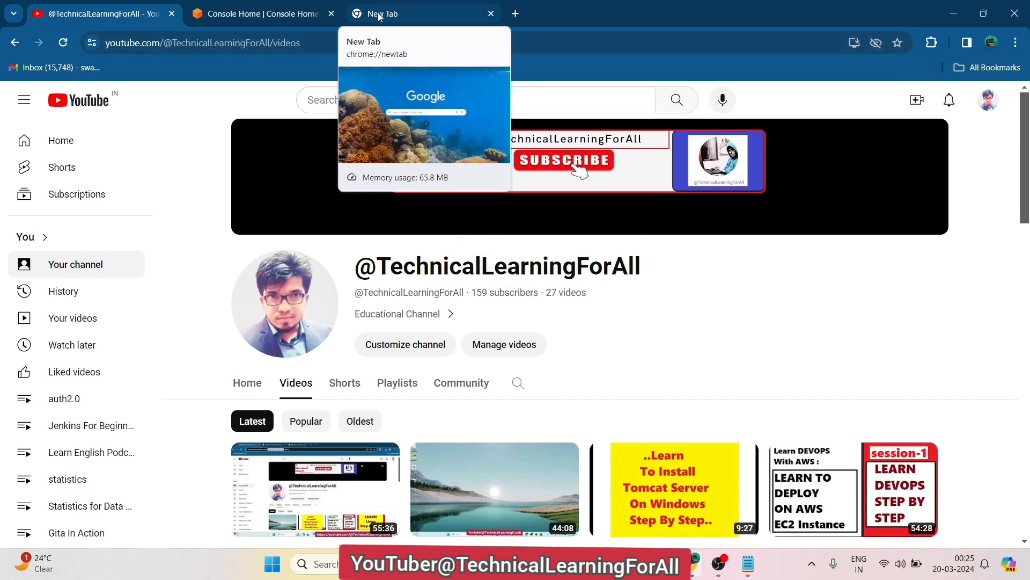
left_click(379, 16)
left_click(370, 43)
type("http://crtr4u.com/")
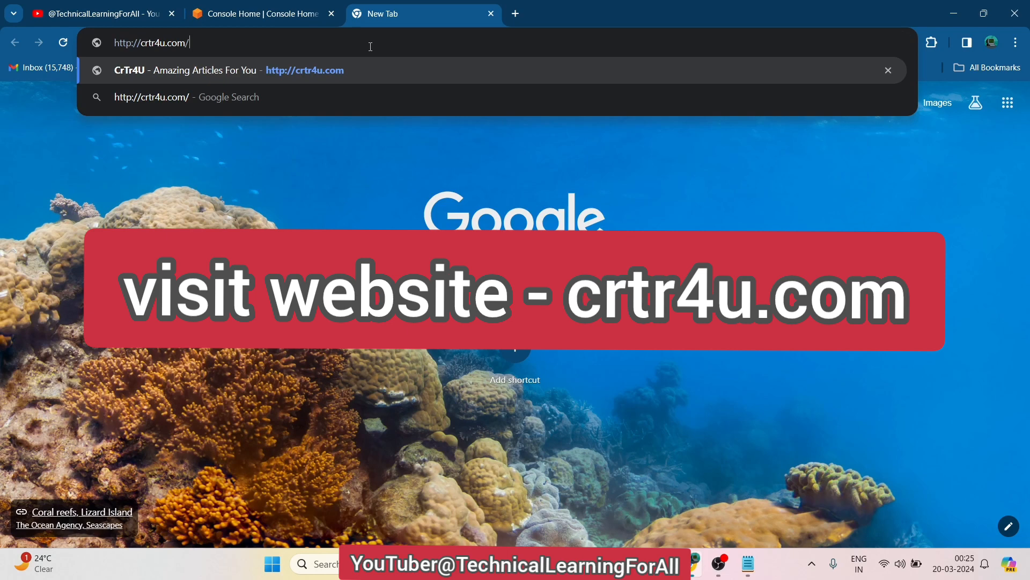
key("Return")
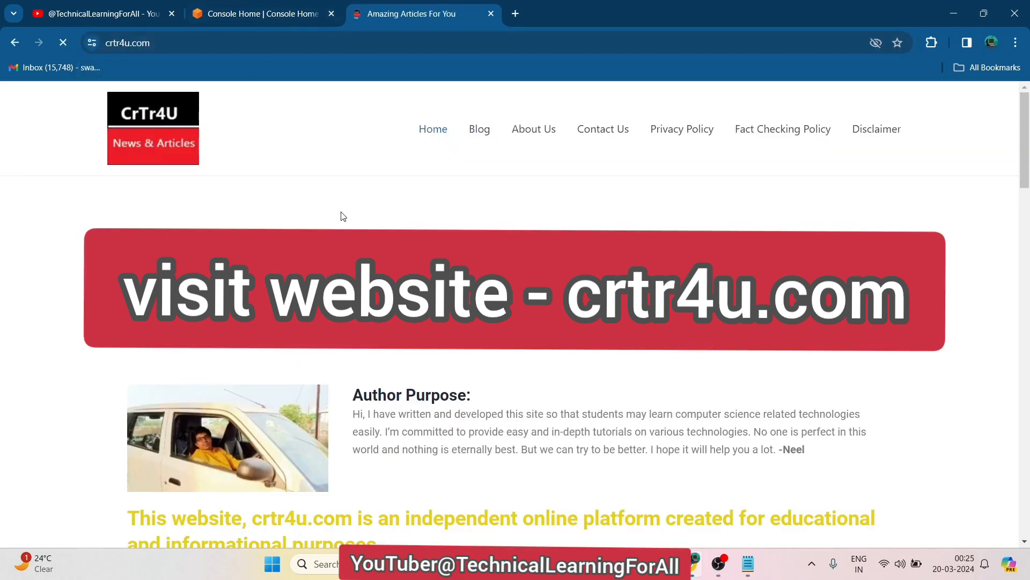
Get past the full-page ad to the crtr4u.com Blog page and scroll its recent posts
left_click(479, 130)
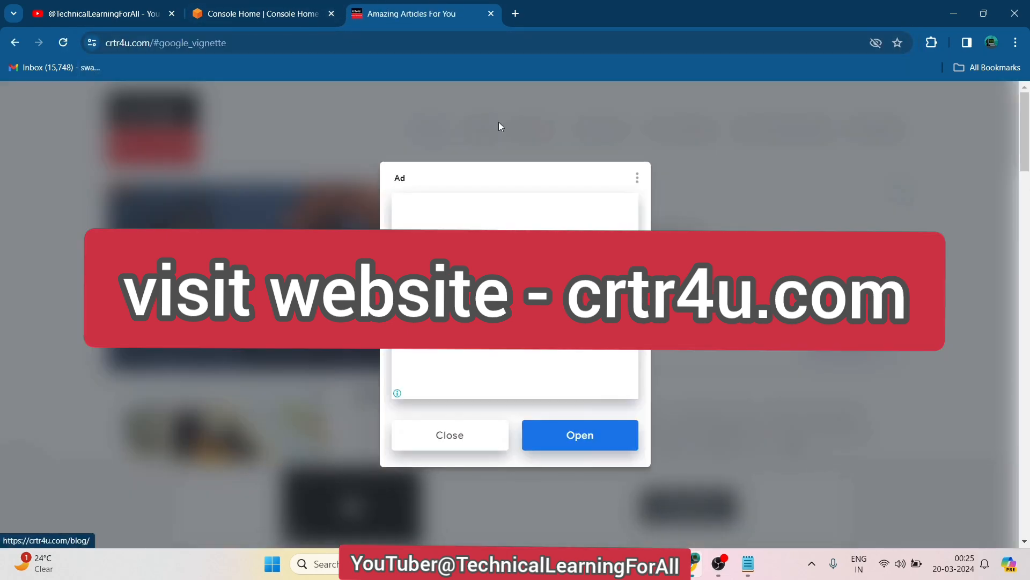
left_click(16, 42)
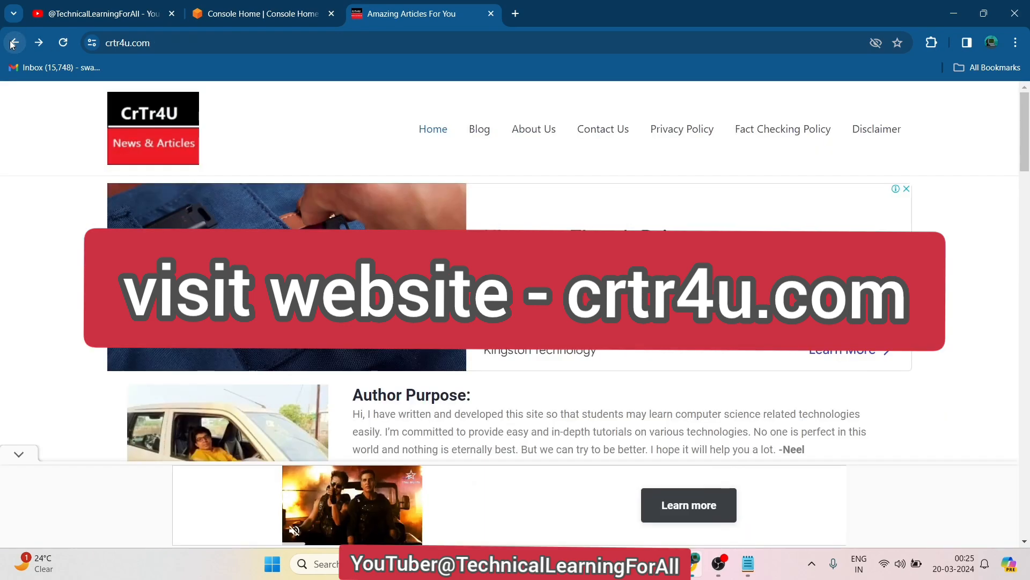
left_click(488, 135)
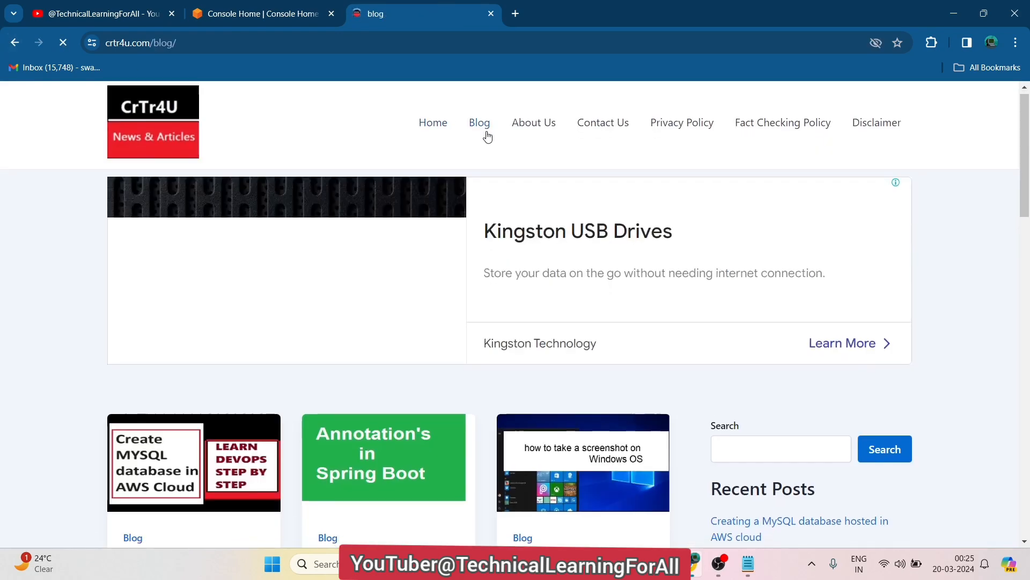
scroll(488, 136, "down", 4)
scroll(487, 137, "down", 3)
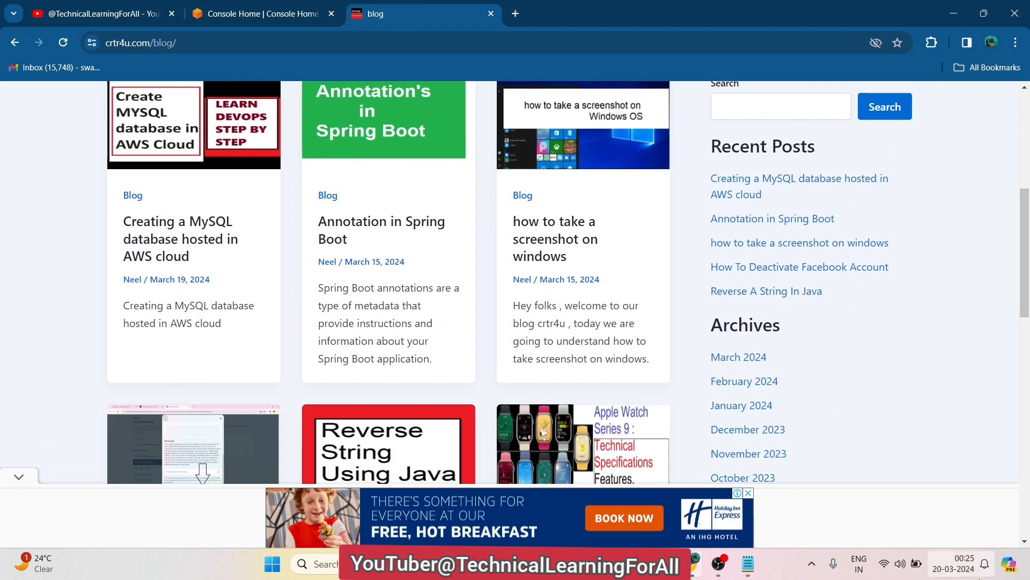
left_click(954, 563)
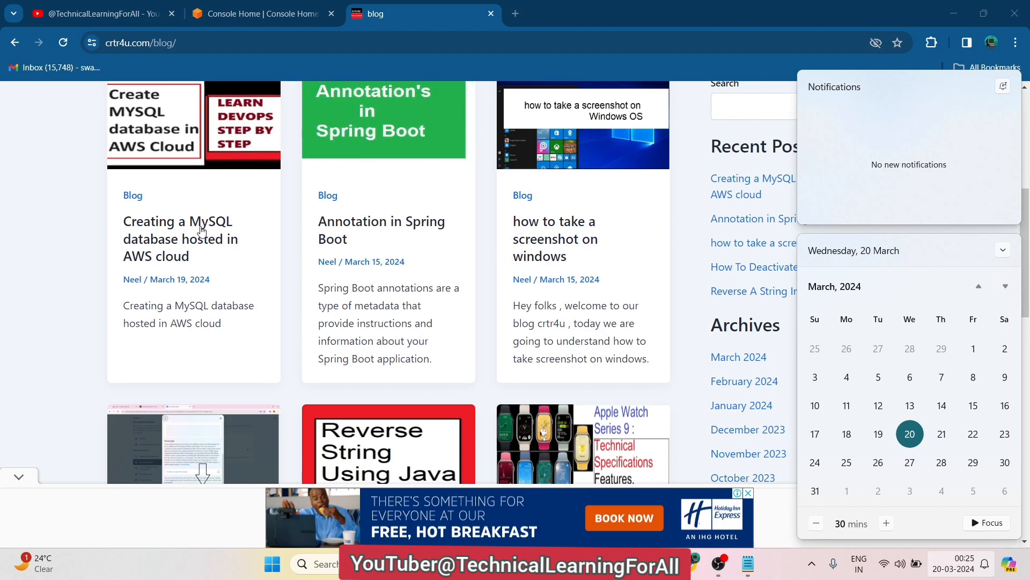
left_click(22, 206)
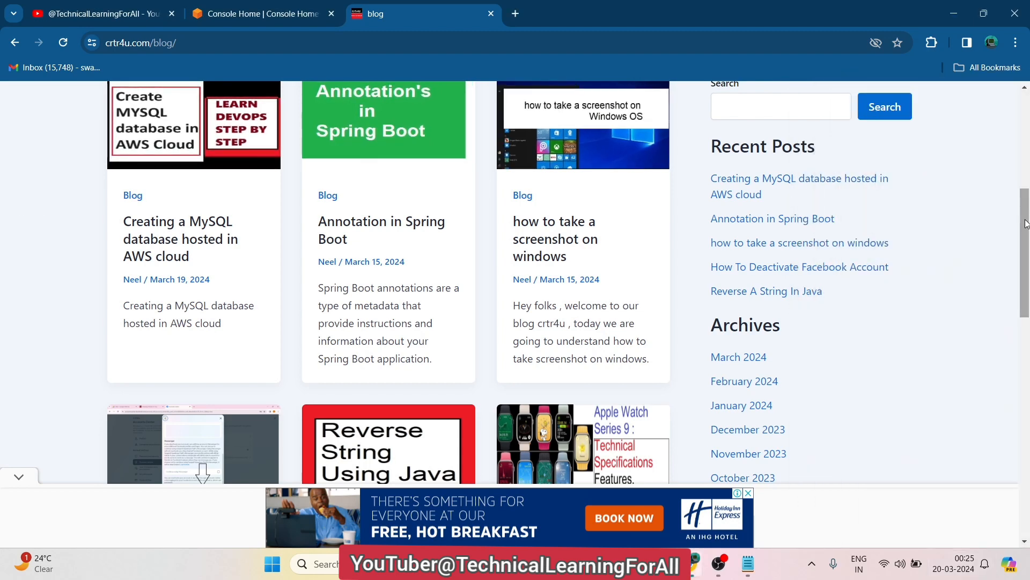
left_click_drag(1026, 222, 1026, 211)
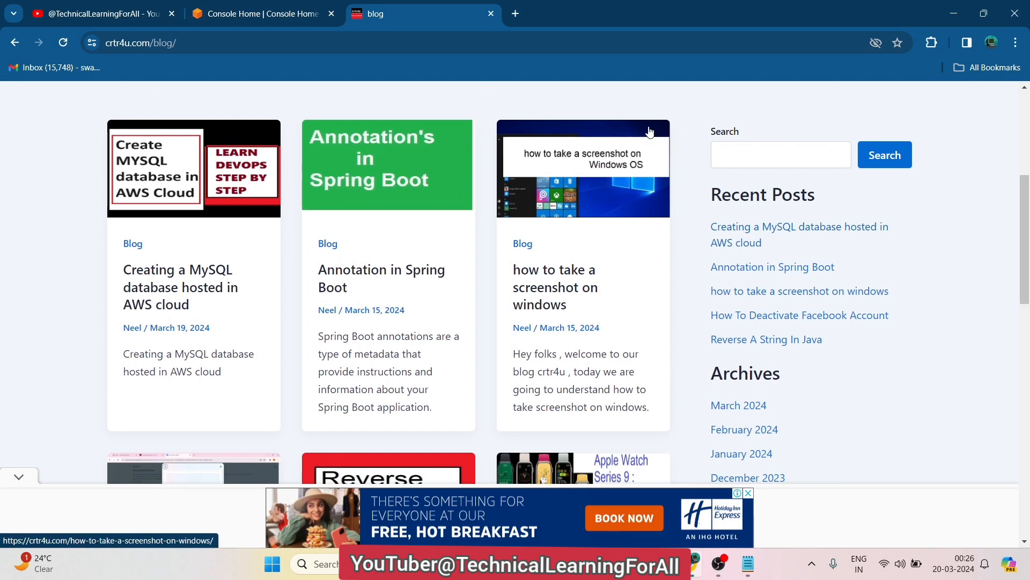
Enter 'Creating a MySQL database hosted in AWS' in the blog's search box
left_click(738, 151)
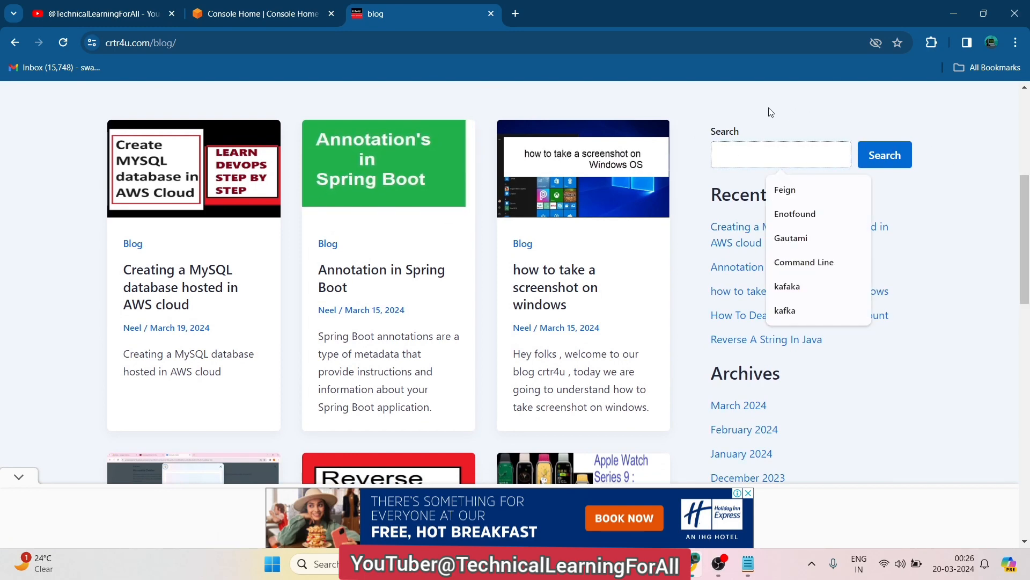
type("Creating a MySQL data")
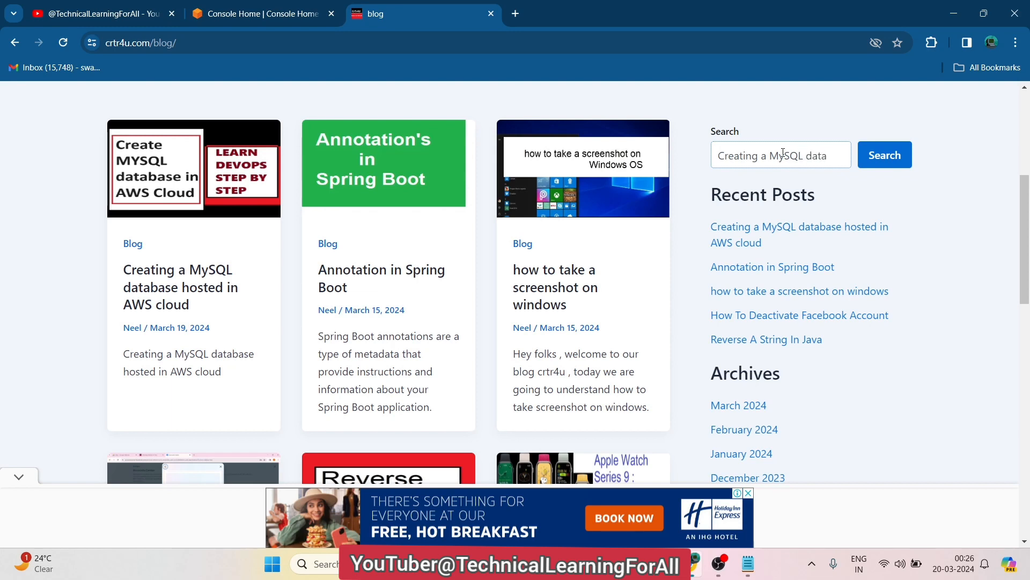
type("base h")
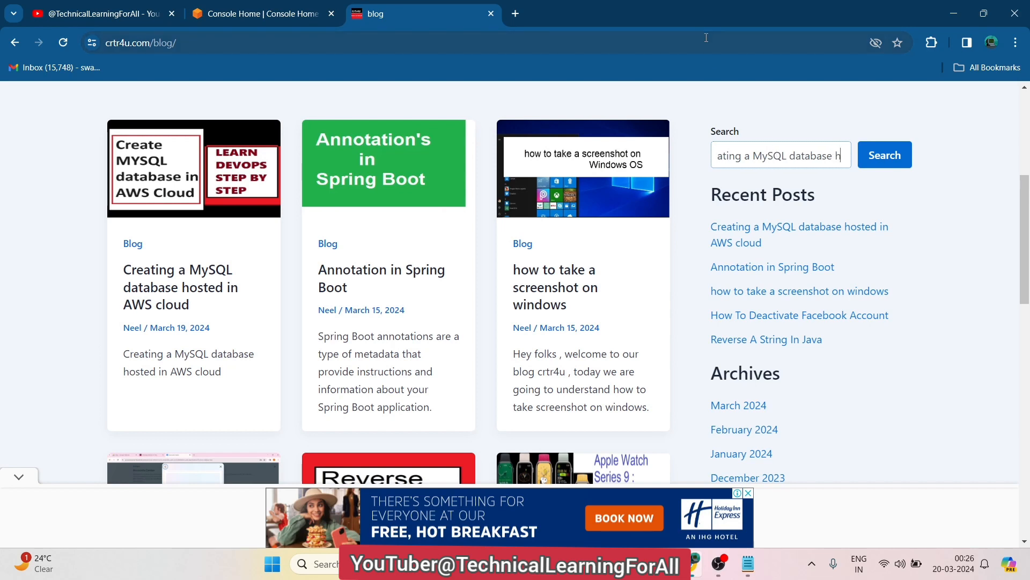
type("osted in AWS")
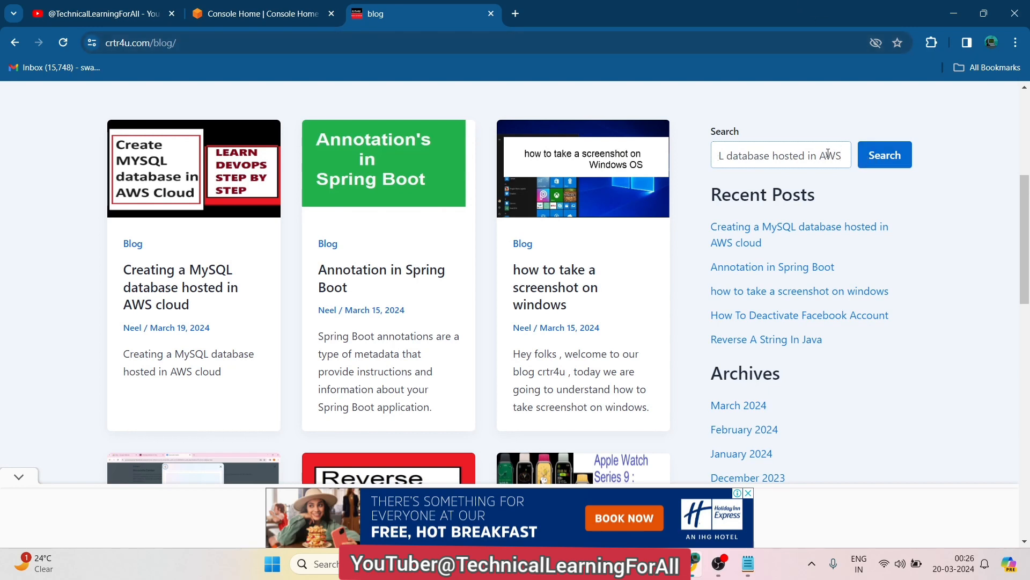
key("Left")
key("Left")
key("Left")
key("Left")
key("Left")
key("Left")
key("Left")
key("Left")
key("Left")
key("Left")
key("Left")
key("Left")
key("Left")
key("Left")
key("Left")
key("Left")
key("Left")
key("Left")
key("Left")
key("Left")
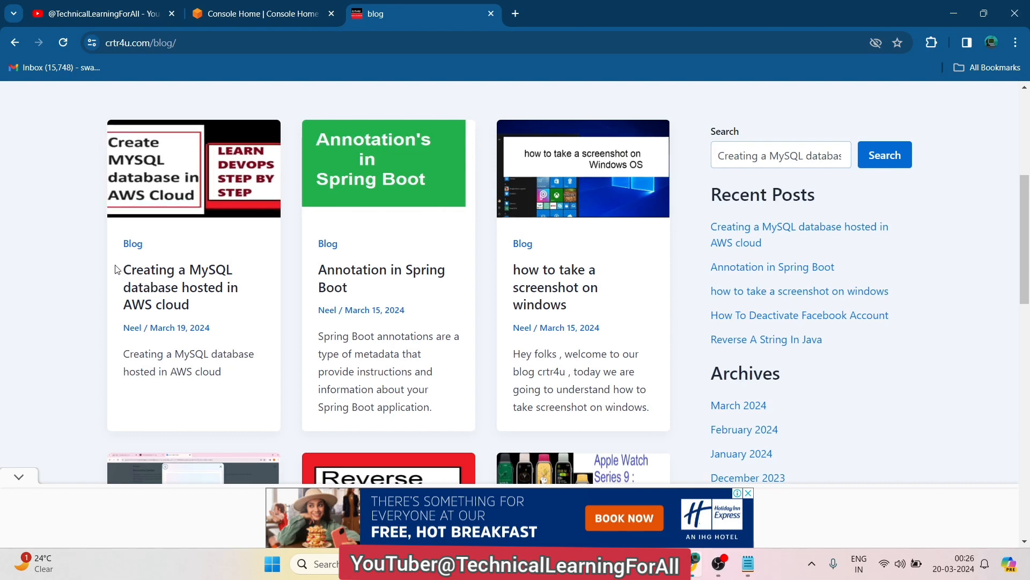
Run the search and open the 'Creating a MySQL database hosted in AWS cloud' post
left_click_drag(117, 269, 202, 301)
left_click(19, 282)
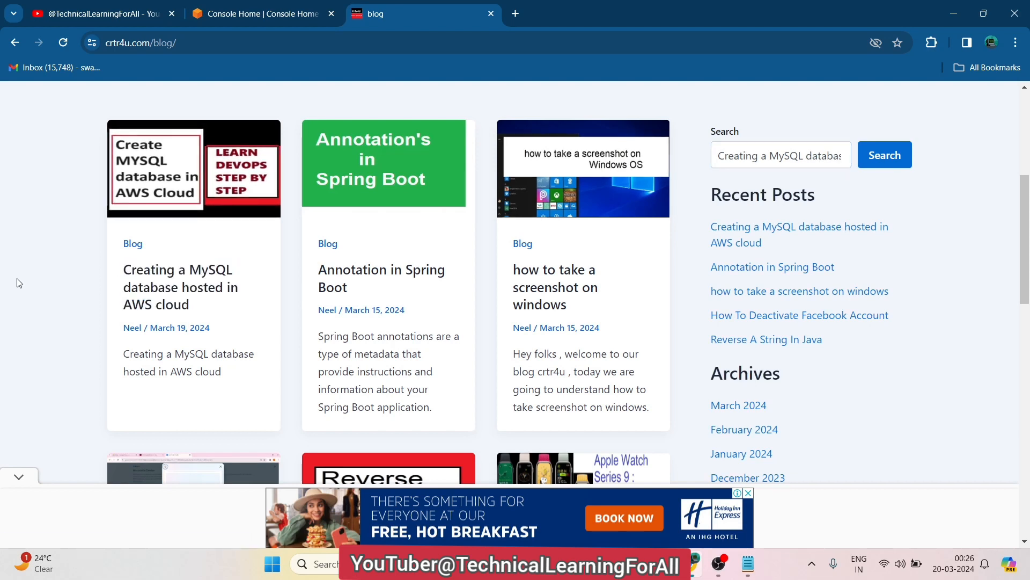
left_click(900, 159)
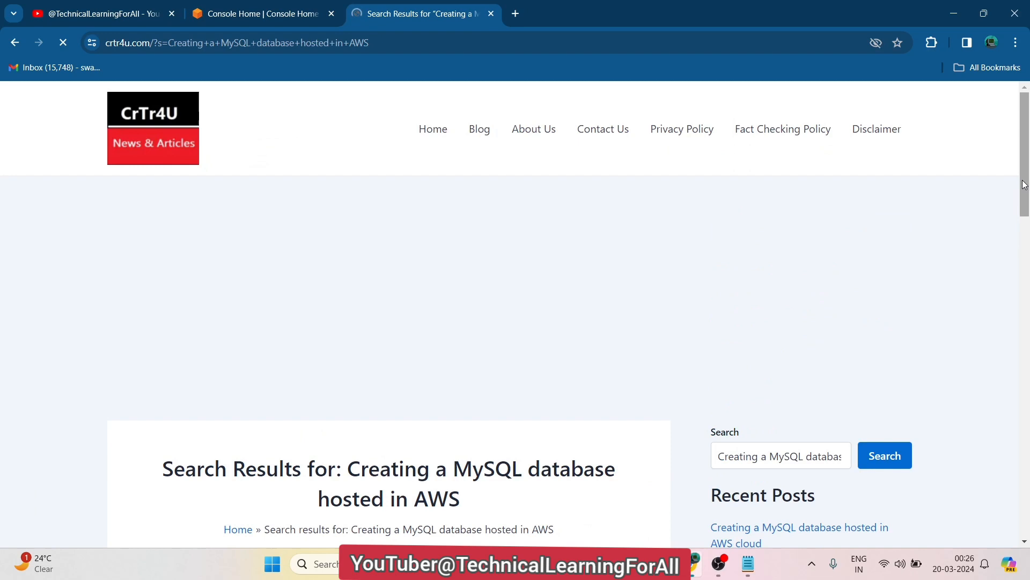
left_click_drag(1024, 184, 1023, 310)
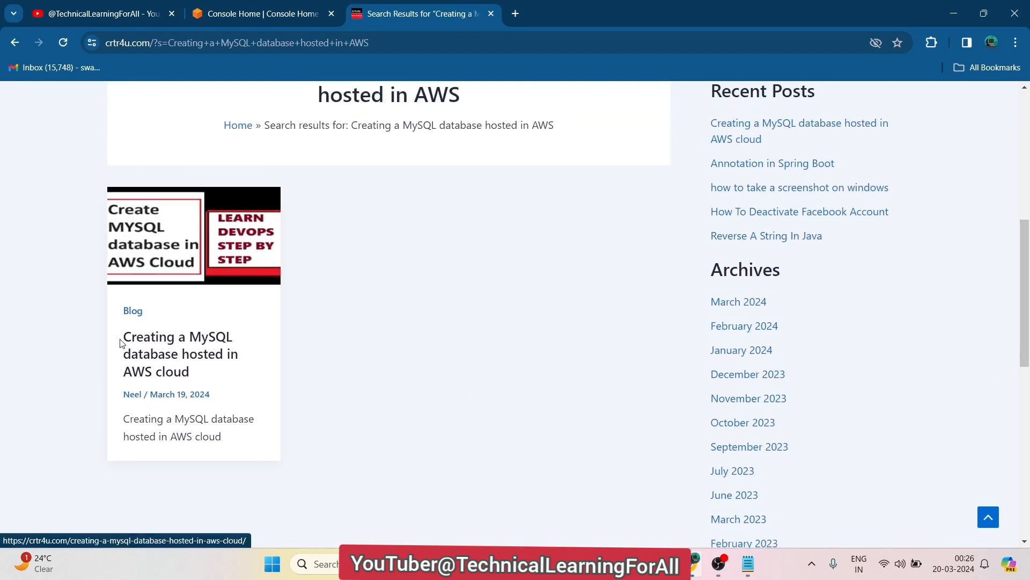
left_click(171, 349)
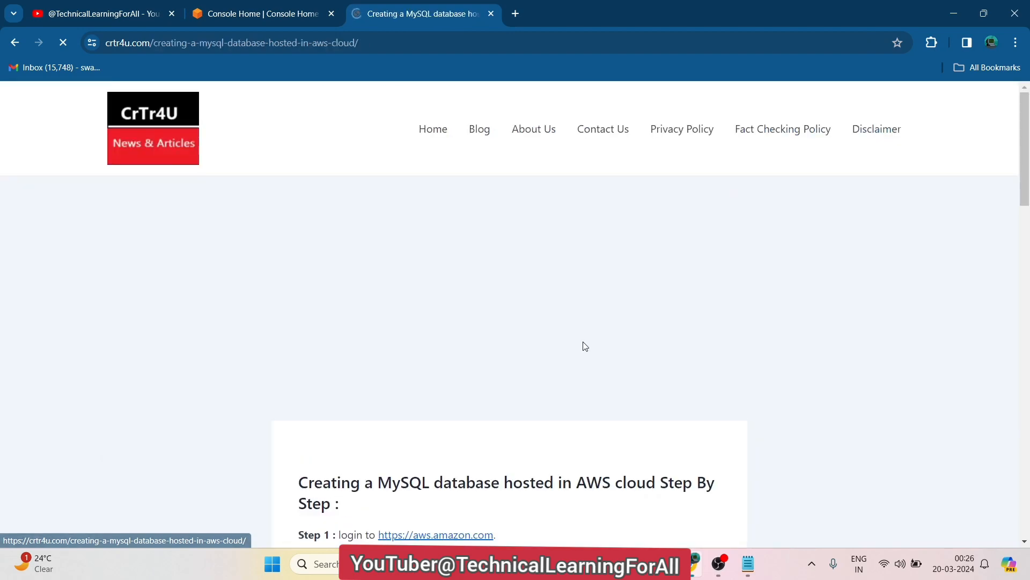
Scroll to the article's Step 1 instructions and select the aws.amazon.com login link
left_click_drag(1026, 151, 1027, 228)
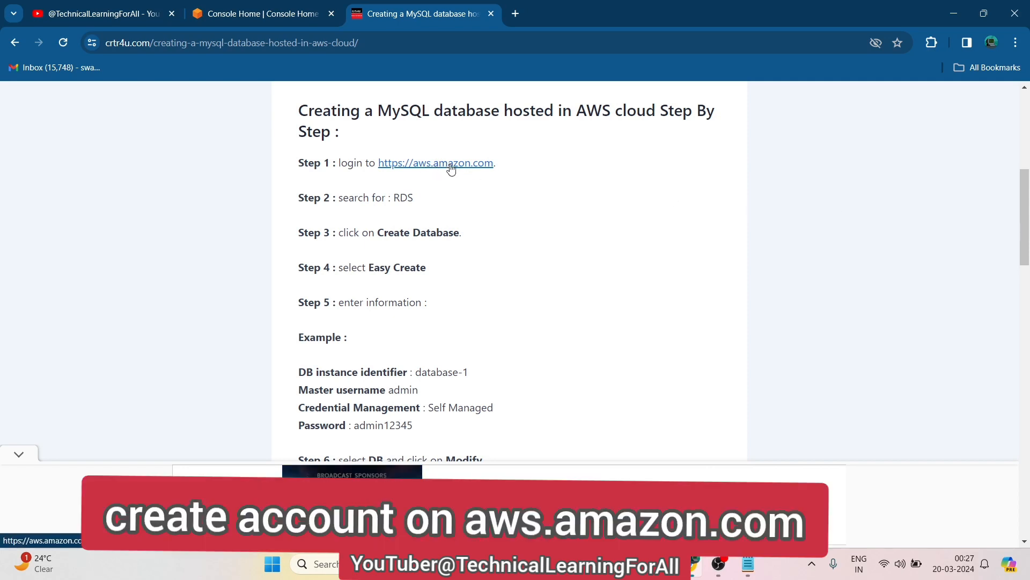
left_click_drag(504, 167, 379, 168)
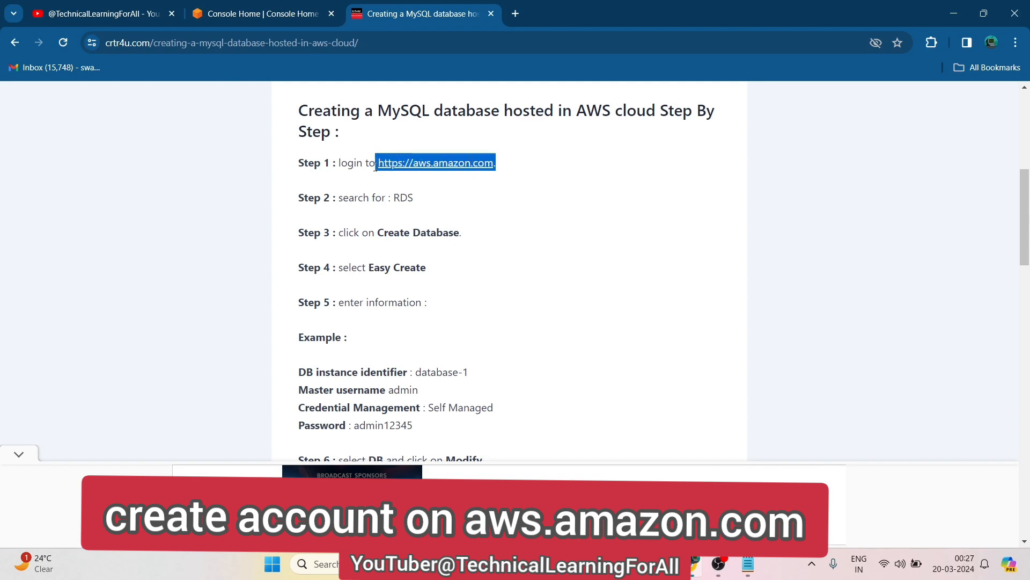
left_click(521, 179)
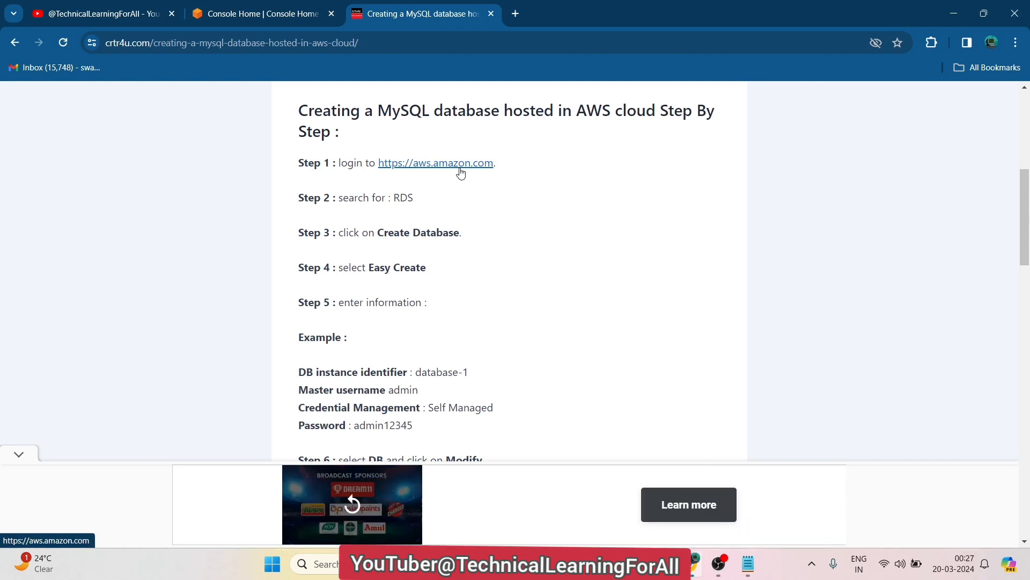
left_click_drag(505, 171, 378, 170)
left_click(467, 189)
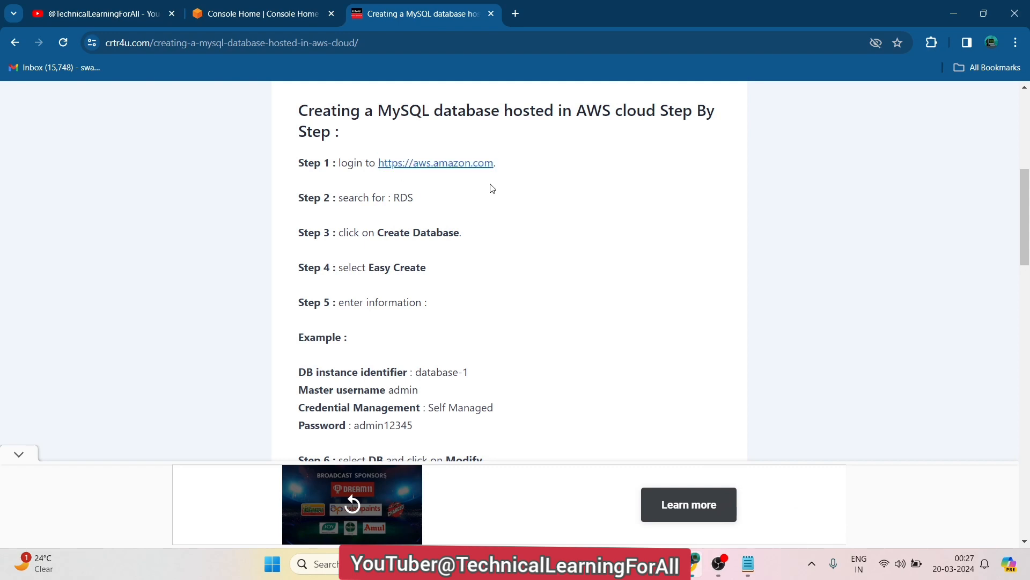
Visit the AWS homepage from the article, then look over the open YouTube and Console Home tabs
left_click(454, 169)
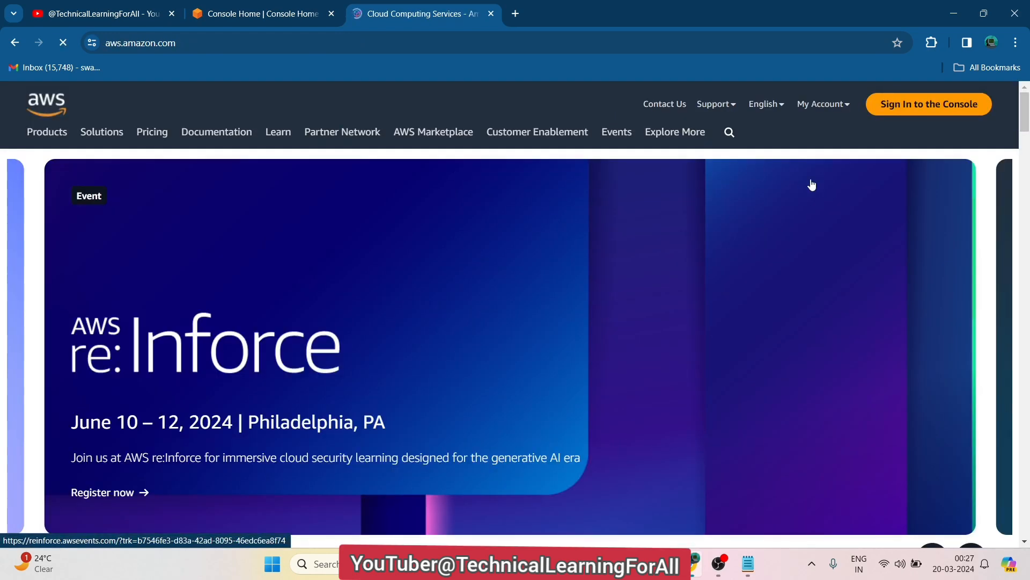
left_click(926, 105)
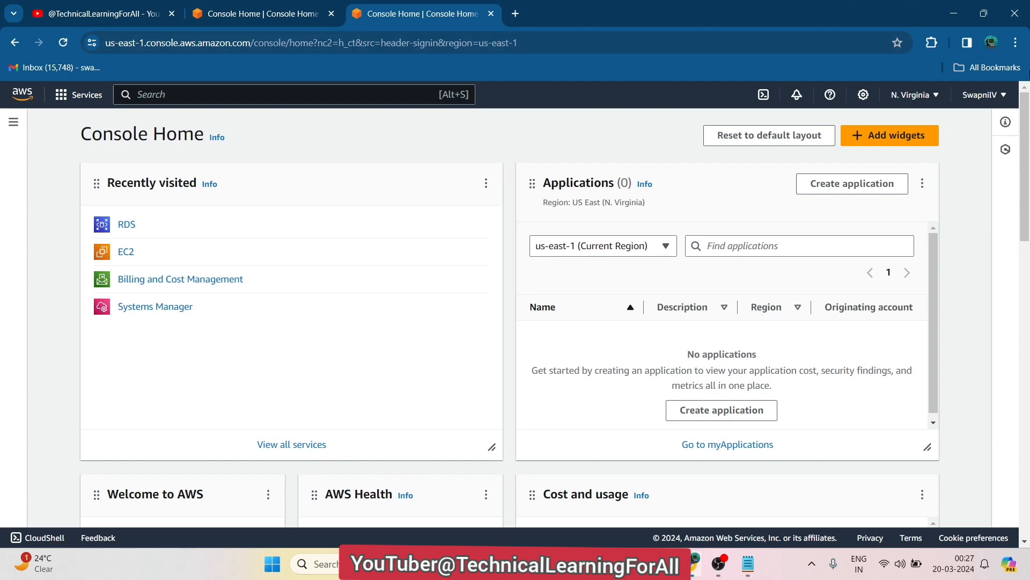
left_click(1015, 43)
left_click(129, 4)
left_click(128, 5)
left_click(270, 6)
left_click(450, 6)
Return to the tutorial and open its aws.amazon.com link in an incognito window
left_click(11, 45)
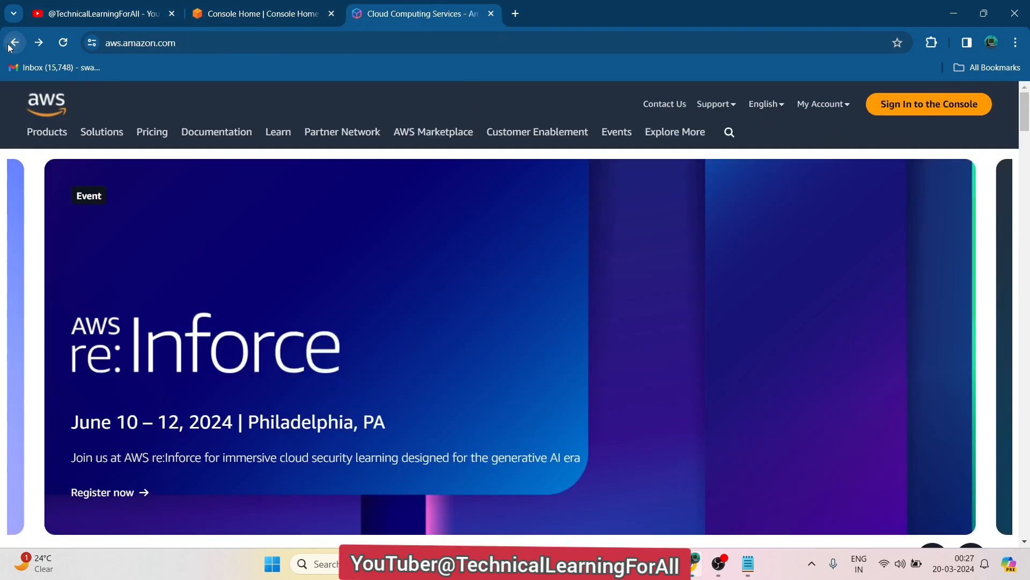
left_click(12, 45)
right_click(438, 166)
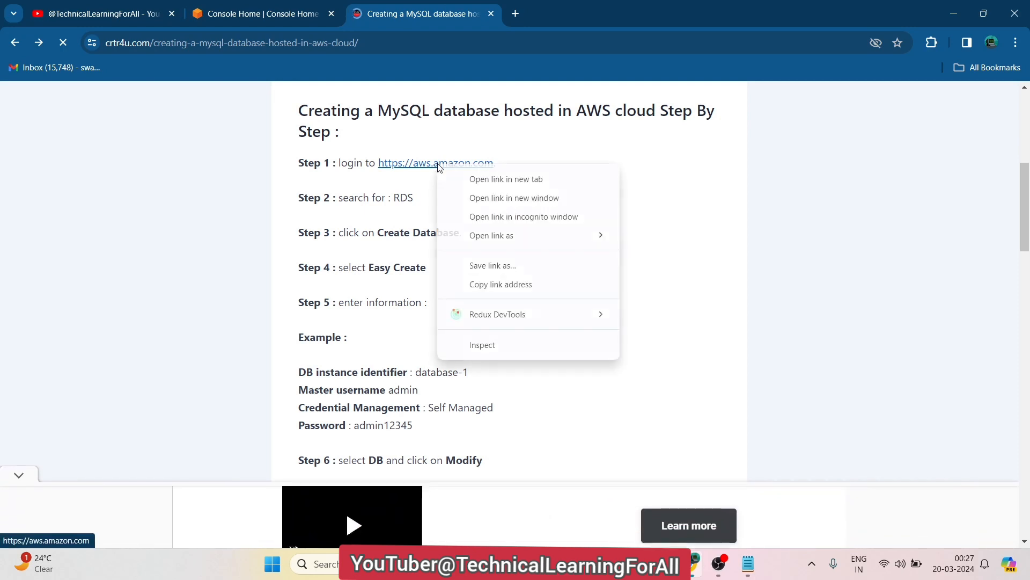
left_click(540, 218)
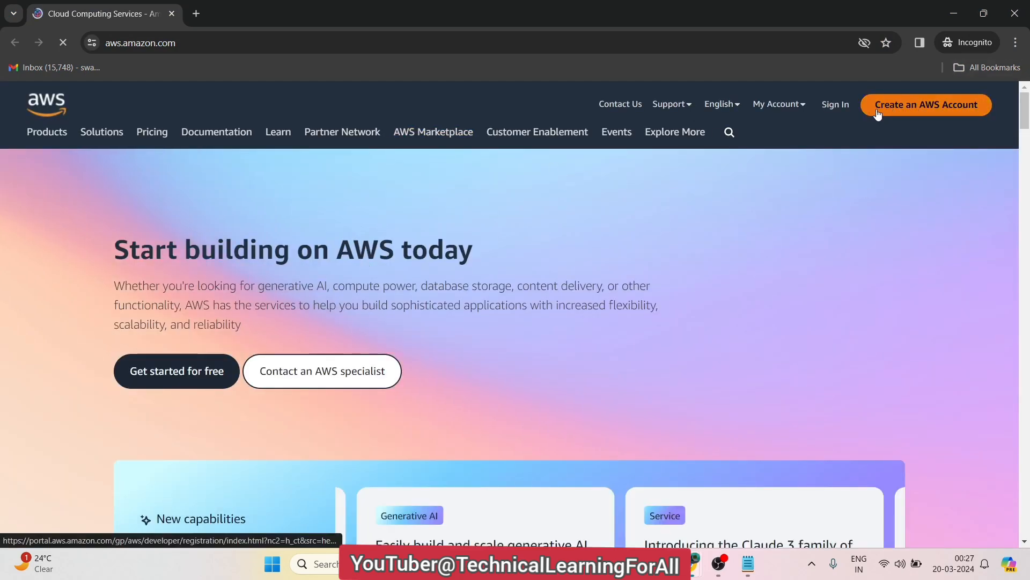
Begin the Create an AWS Account sign-up in incognito, then close that incognito window
left_click(945, 112)
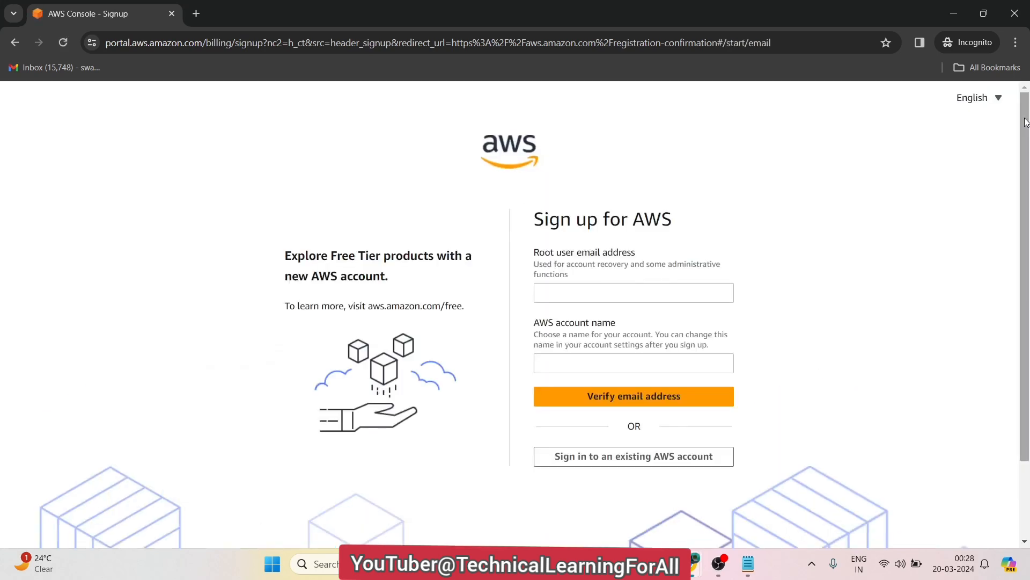
left_click_drag(1026, 122, 1025, 182)
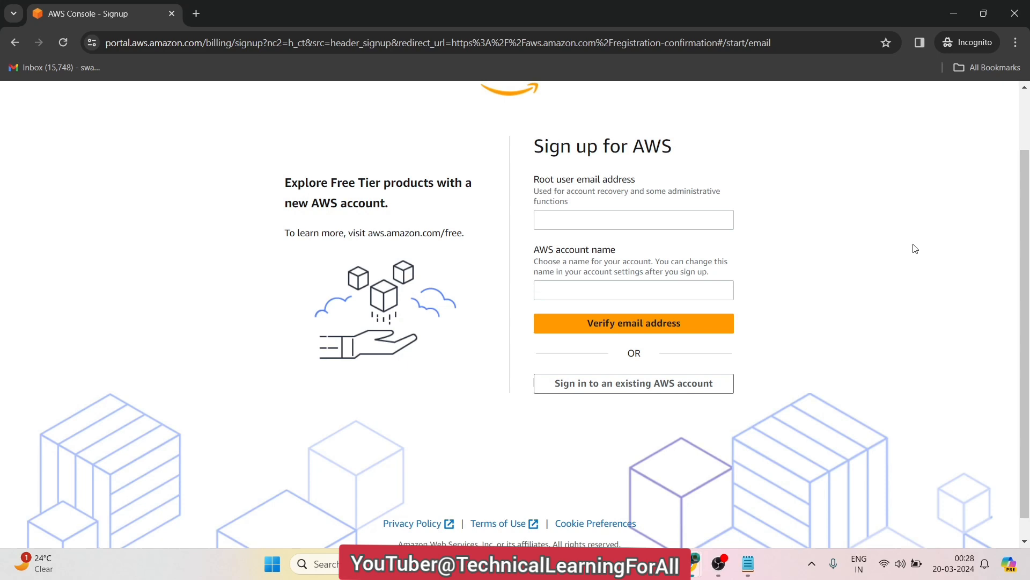
left_click(603, 220)
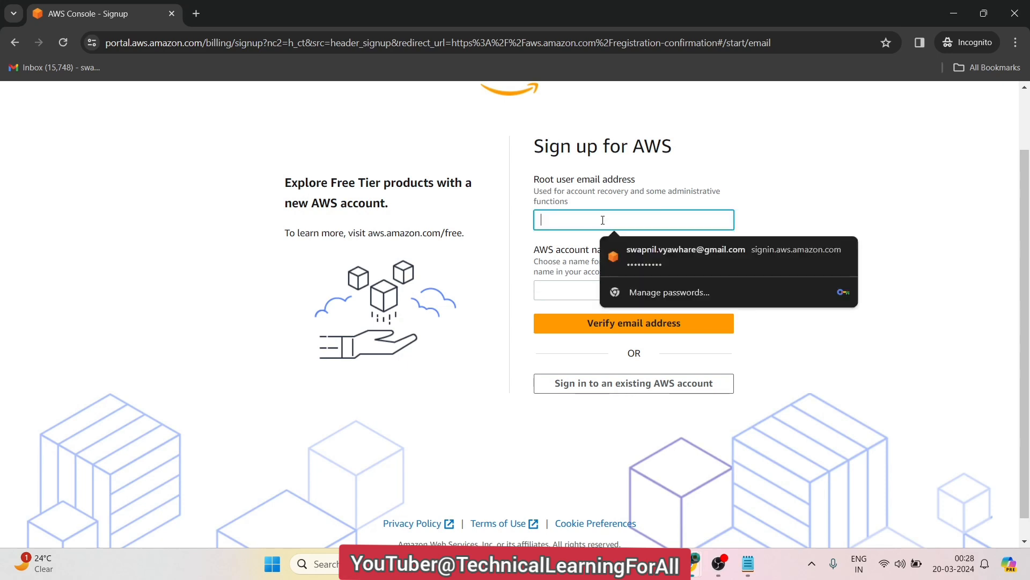
left_click(127, 275)
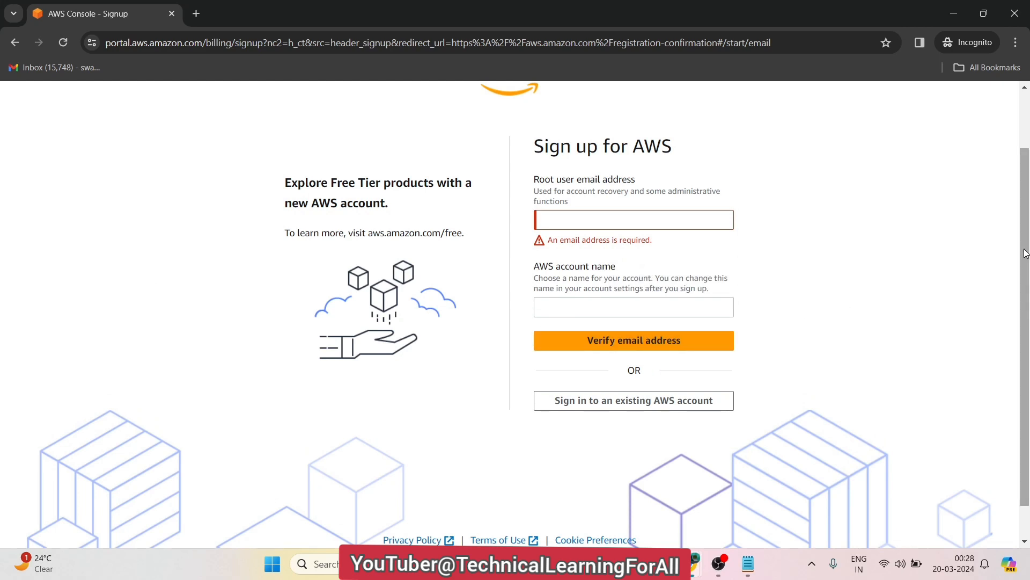
scroll(1025, 254, "up", 2)
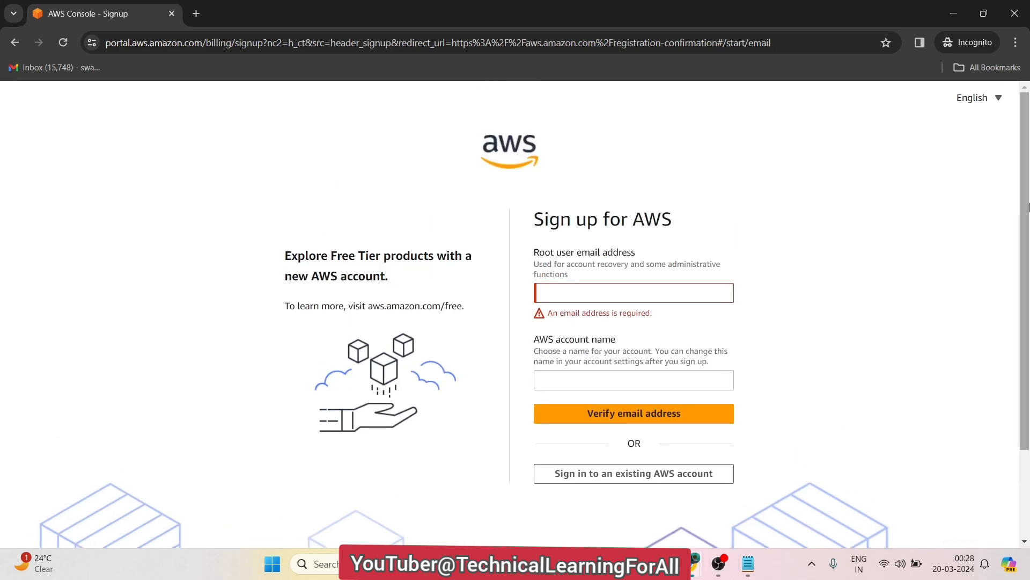
left_click(1015, 13)
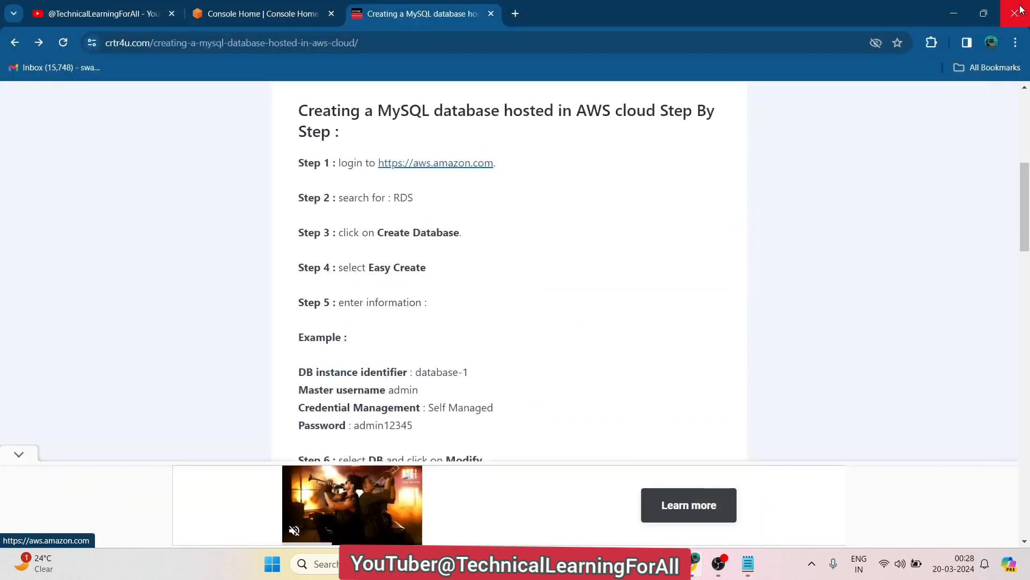
Compare Console Home's Recently visited services, including RDS, against the tutorial, ending on Console Home
left_click(257, 13)
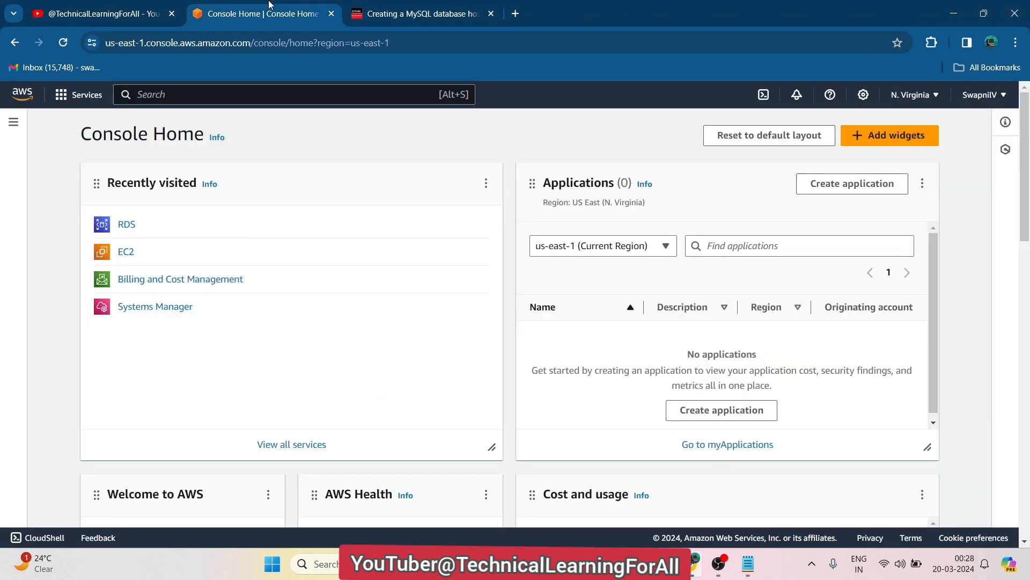
left_click(368, 7)
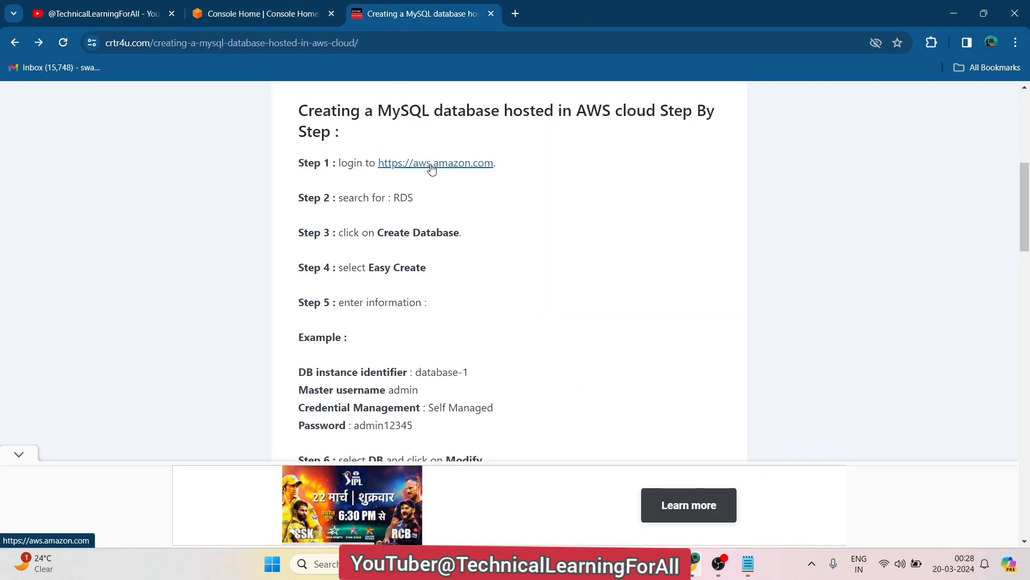
left_click(244, 6)
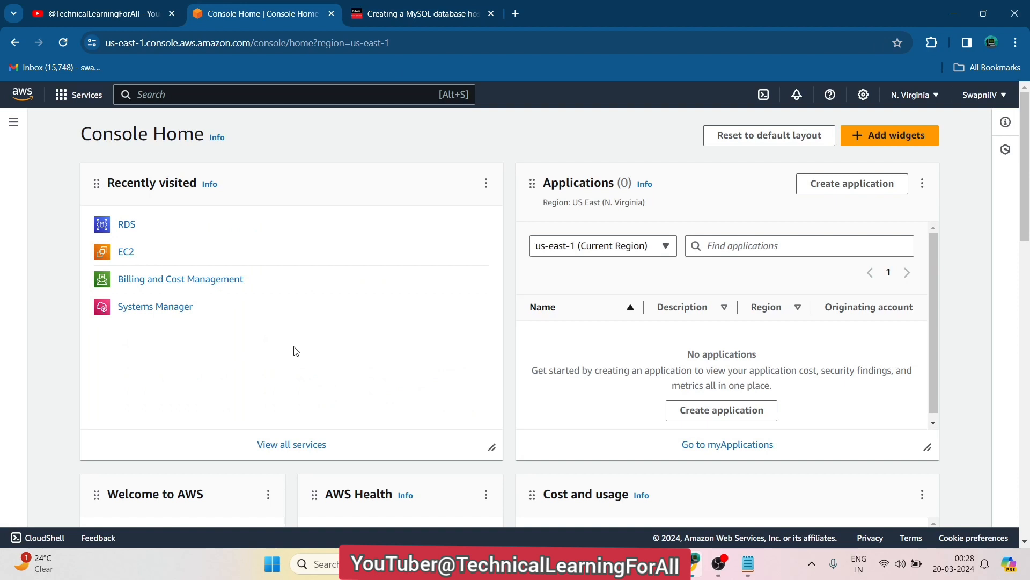
left_click_drag(208, 308, 66, 187)
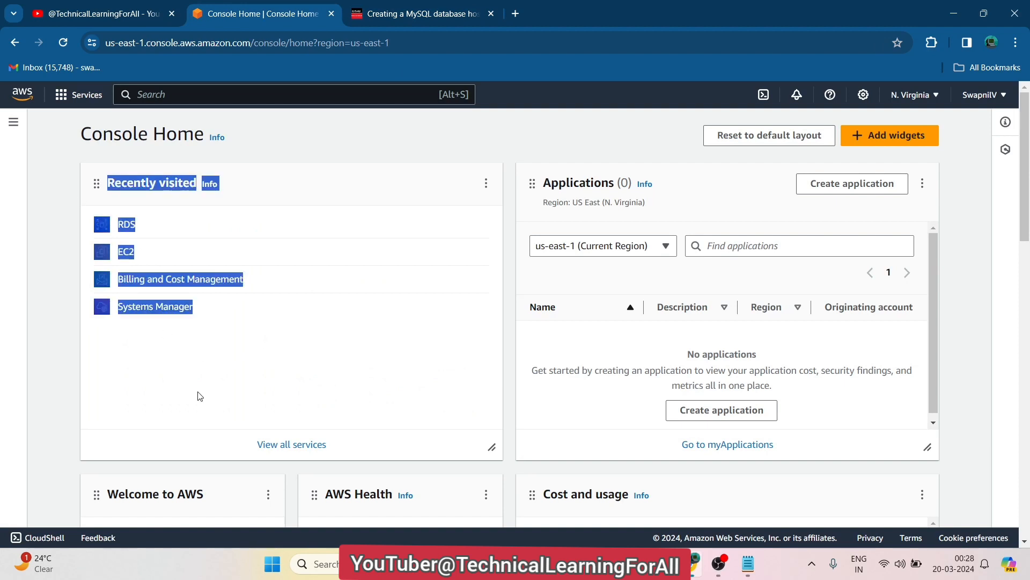
left_click(243, 297)
left_click_drag(248, 359, 51, 177)
left_click(181, 394)
left_click(395, 13)
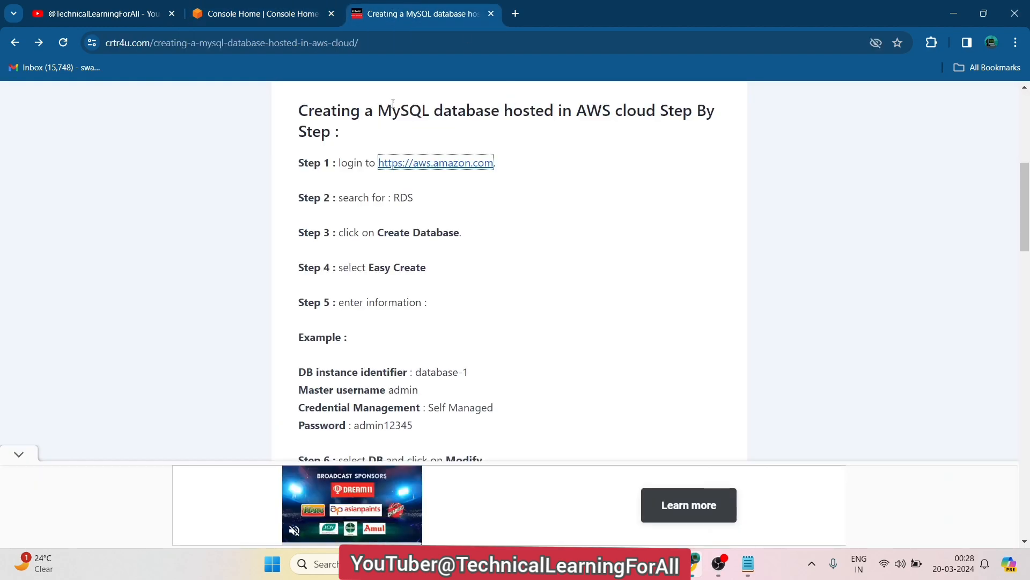
left_click(279, 4)
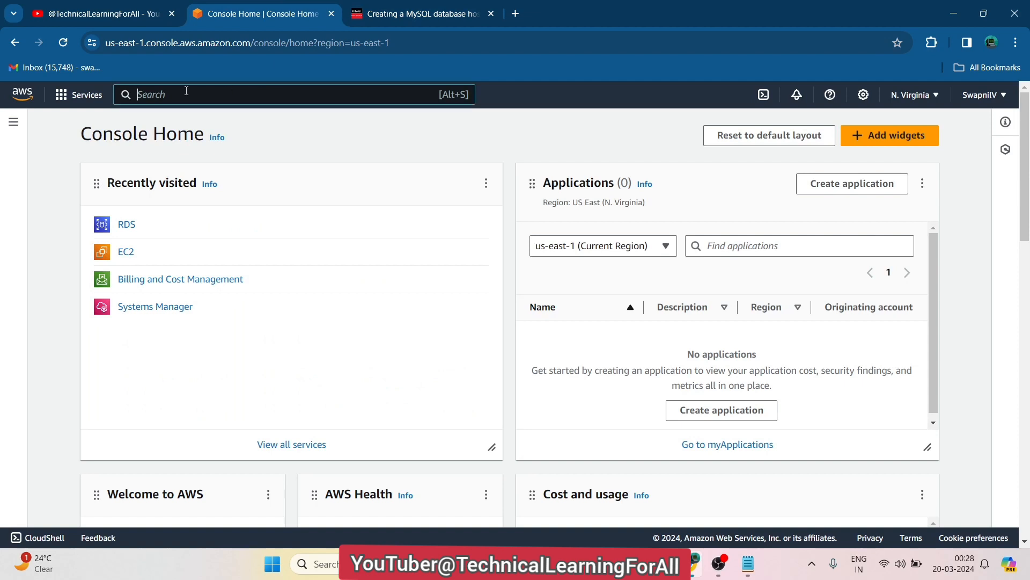
Search the console for 'RDS' and open the Managed Relational Database Service
type("RDS")
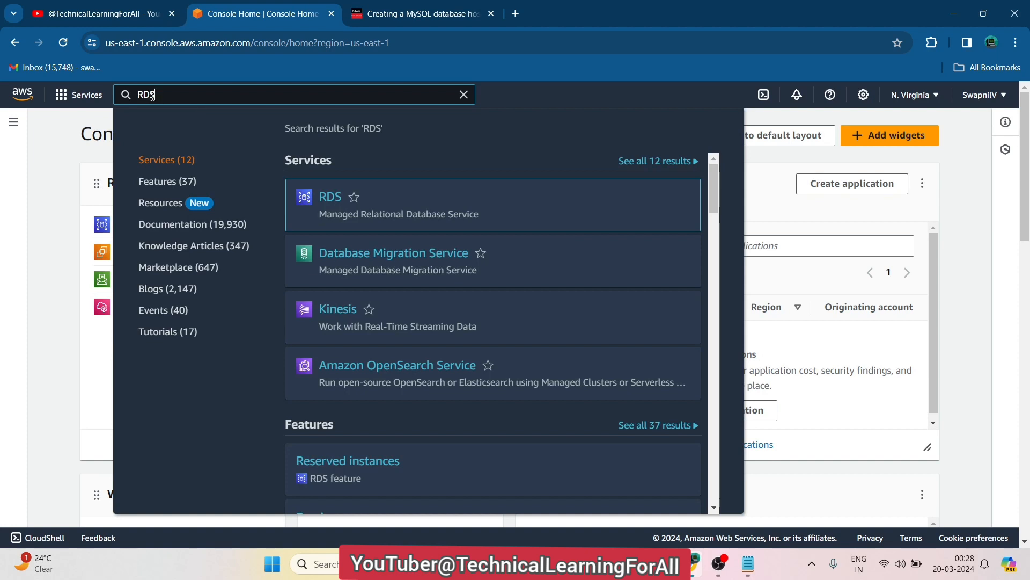
mouse_move(420, 204)
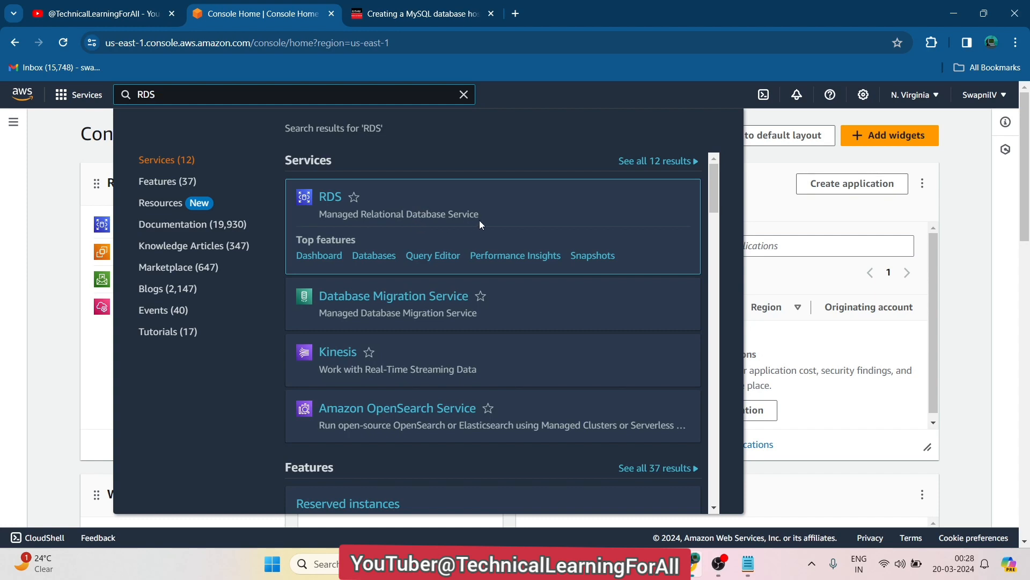
left_click_drag(495, 219, 297, 191)
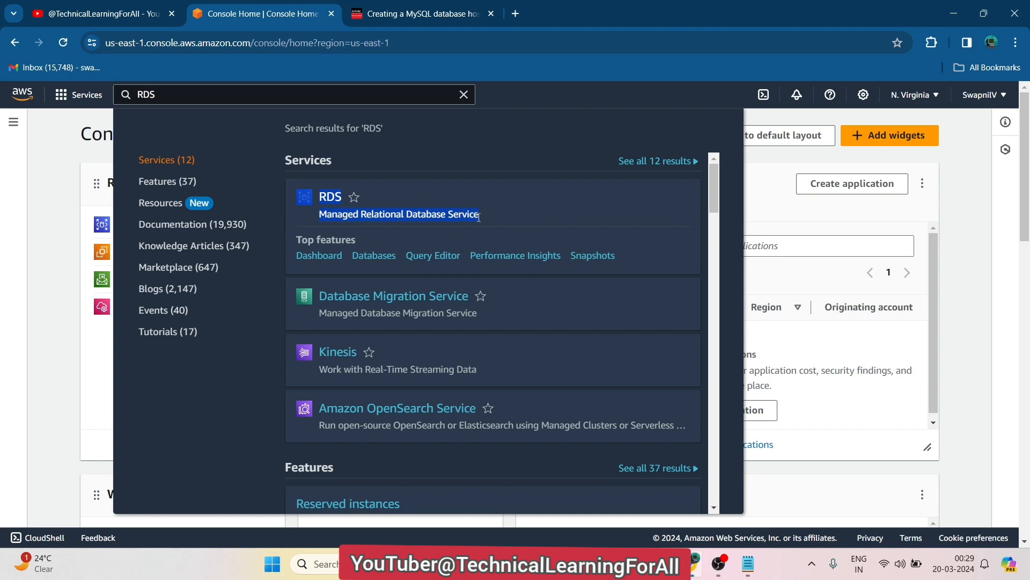
left_click(504, 211)
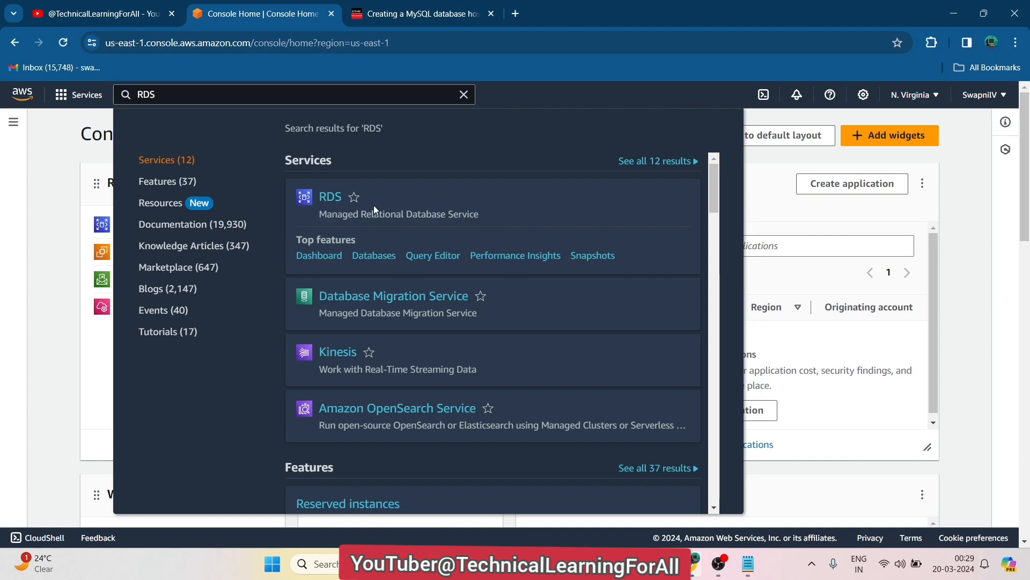
left_click(327, 194)
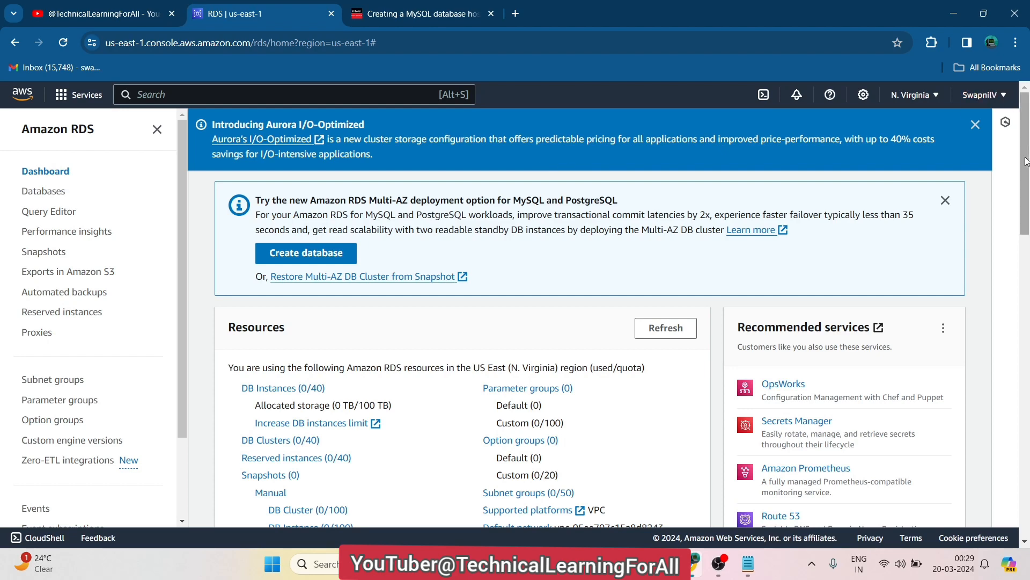
Scroll through the RDS dashboard's resources, then bring up the crtr4u tutorial tab
left_click_drag(1025, 158, 1026, 184)
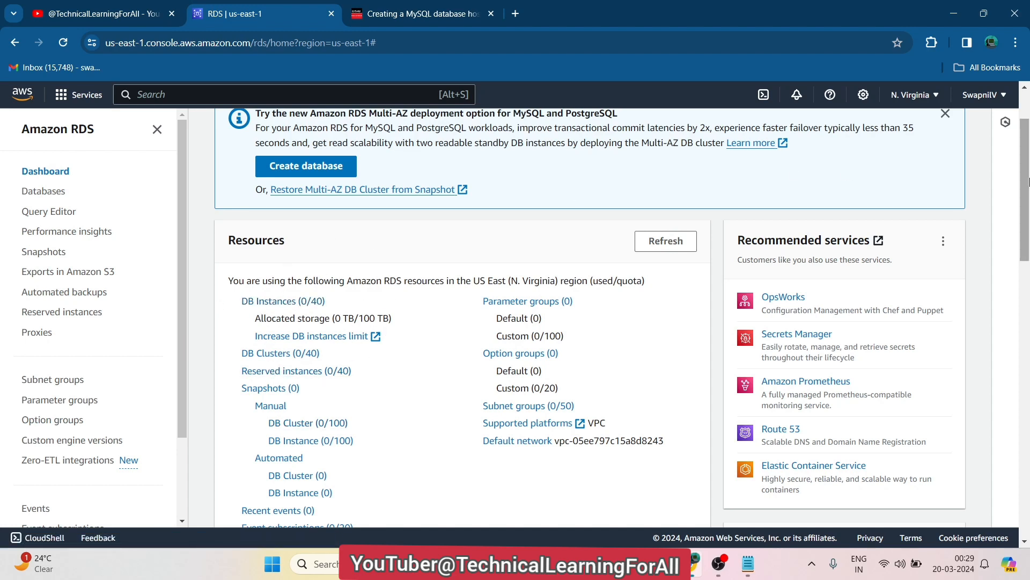
left_click_drag(1026, 239, 1026, 212)
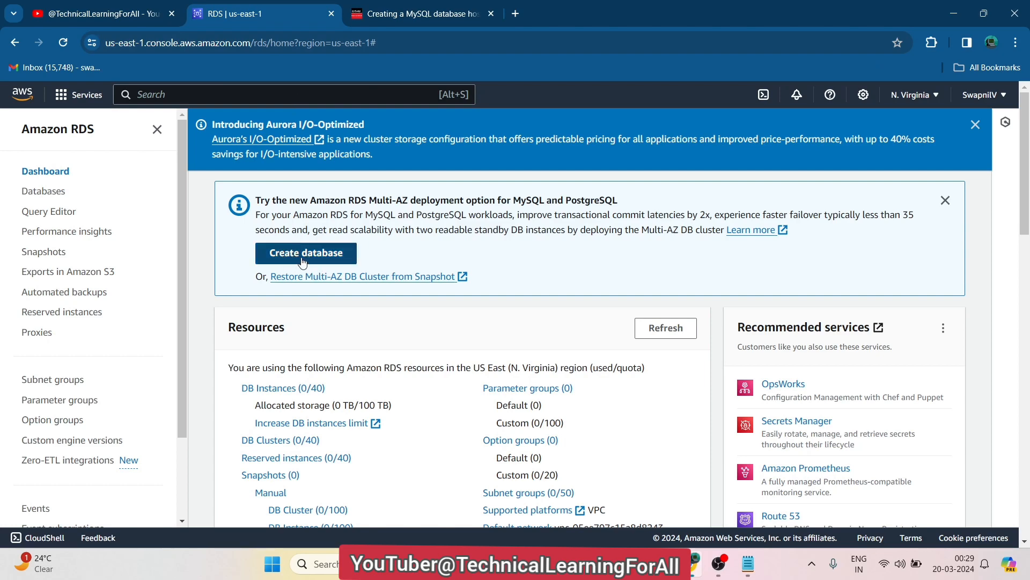
left_click(422, 12)
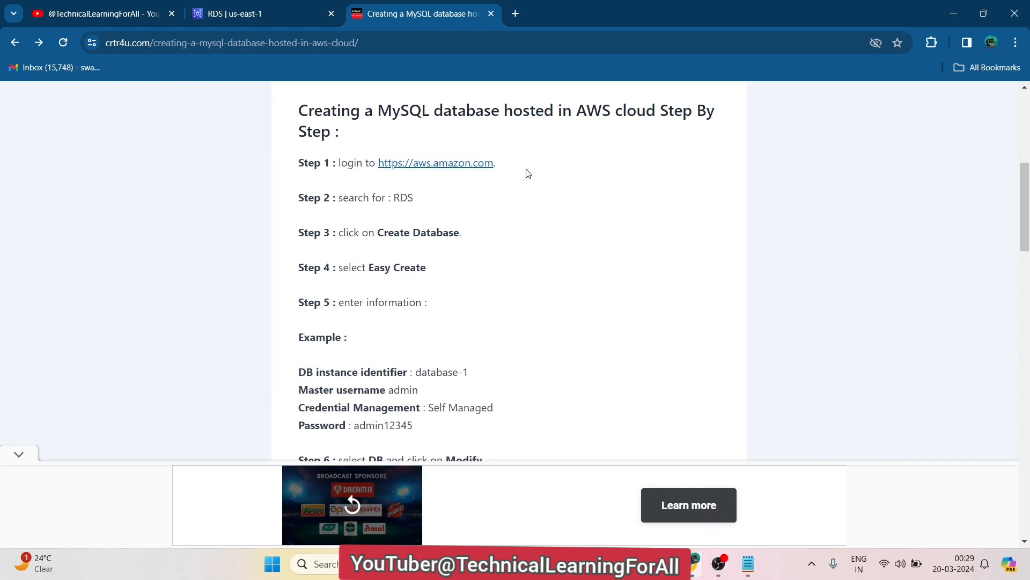
Highlight the Step 1 login, Step 2 RDS search and Step 3 Create Database instructions, then return to RDS
left_click_drag(524, 170, 343, 172)
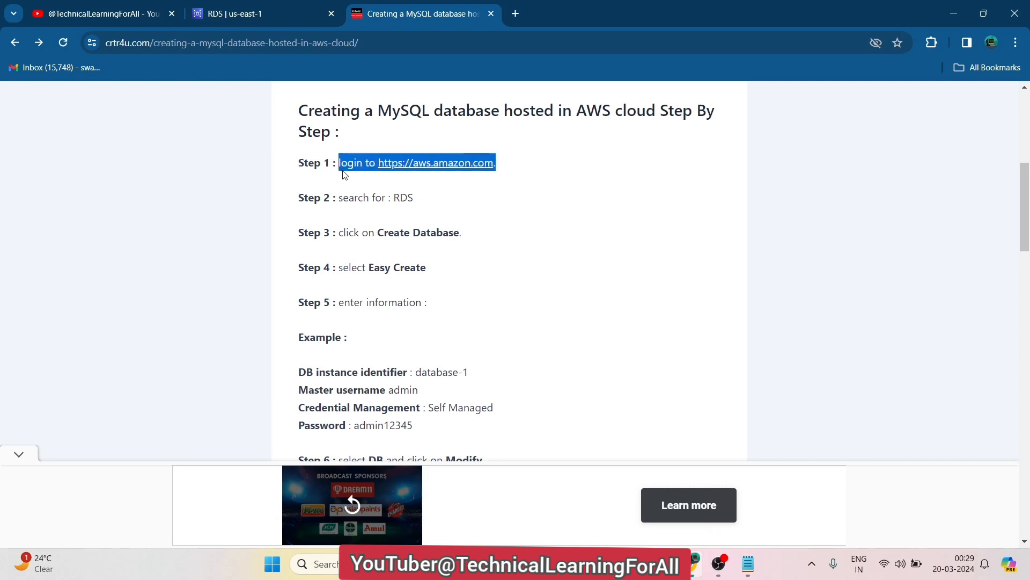
left_click(454, 199)
left_click_drag(437, 198, 330, 203)
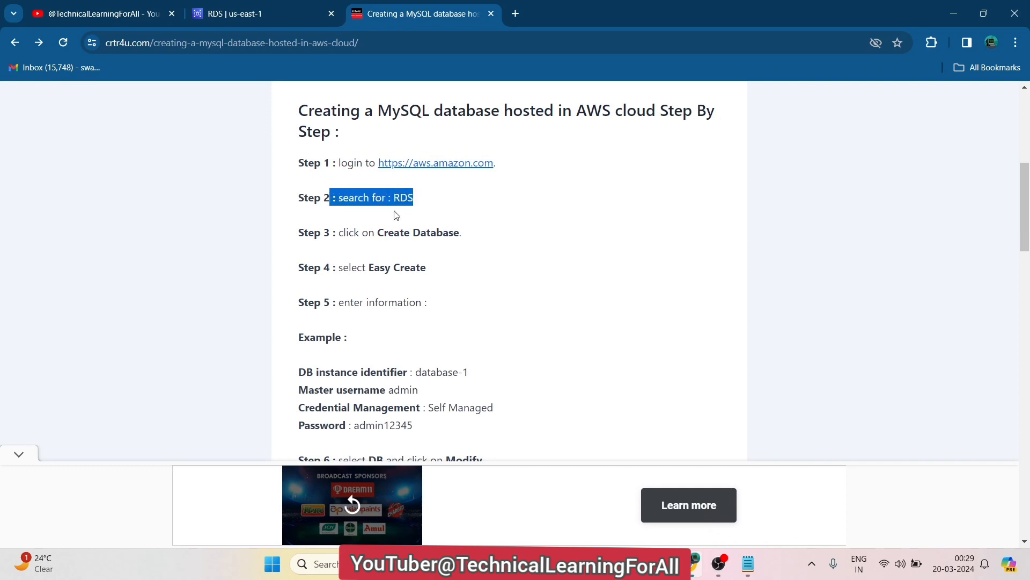
left_click_drag(483, 237, 337, 234)
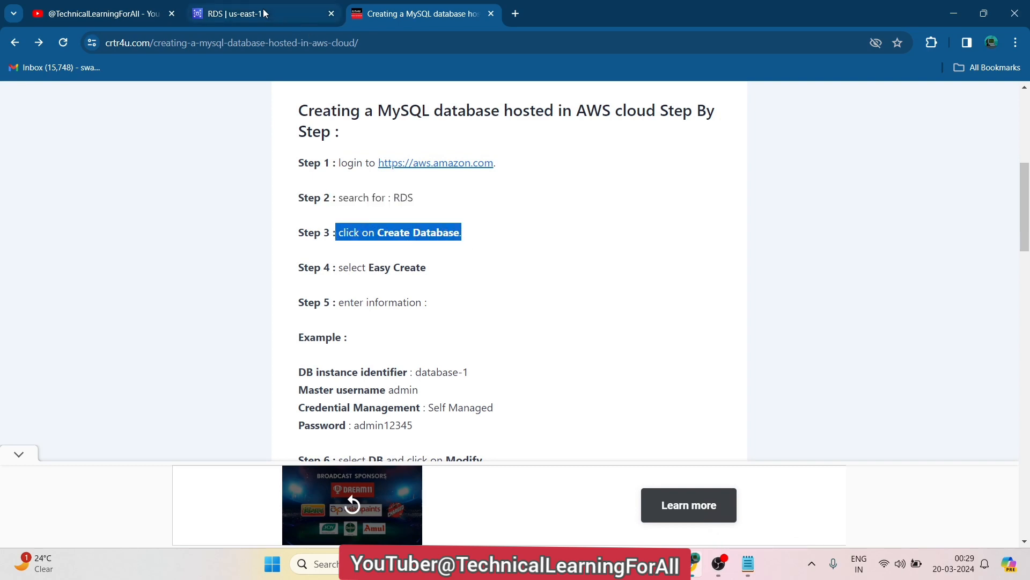
left_click(265, 13)
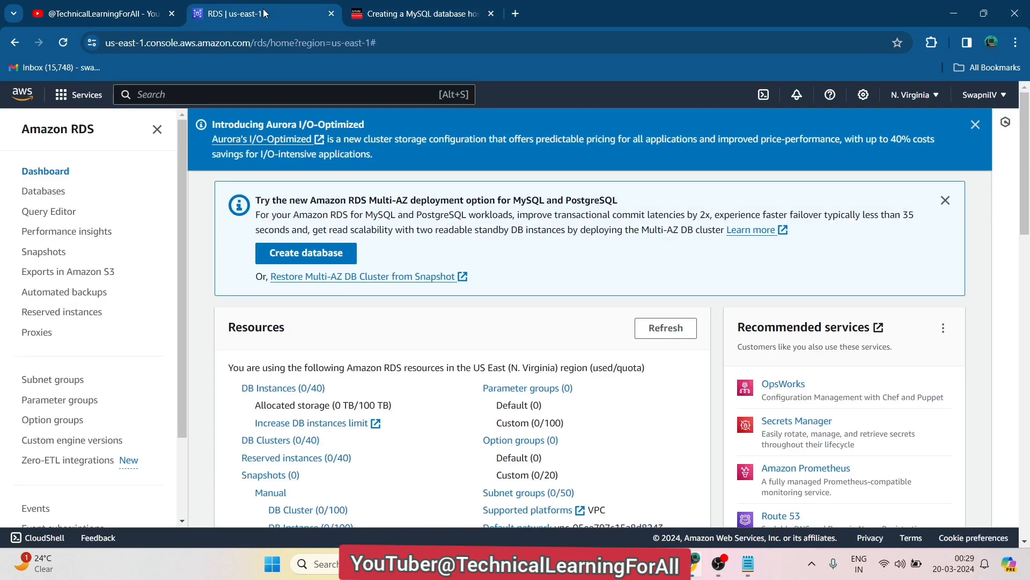
Start a new database, glance at the MySQL tutorial, and settle on the Easy create method
left_click(283, 257)
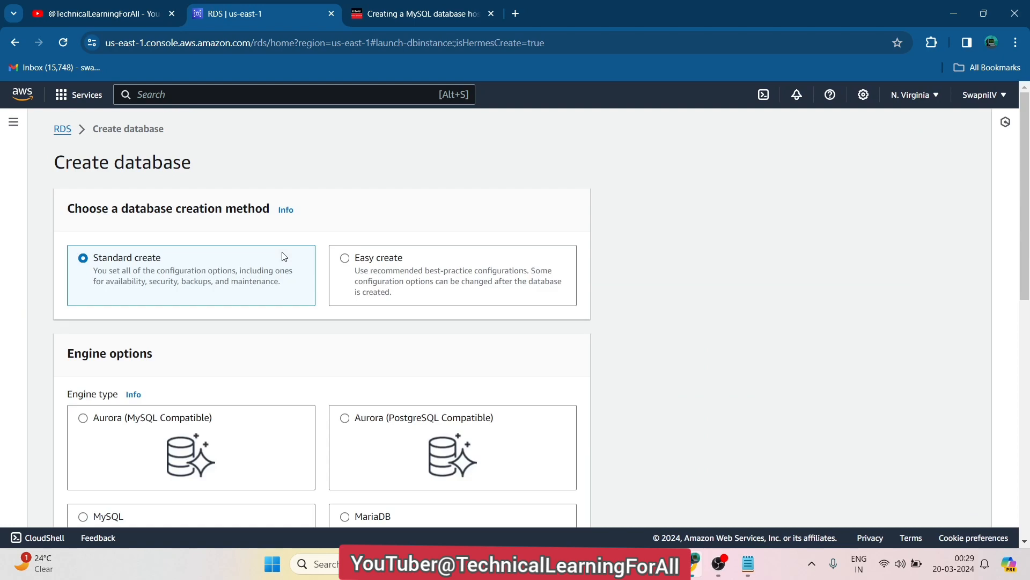
left_click(385, 15)
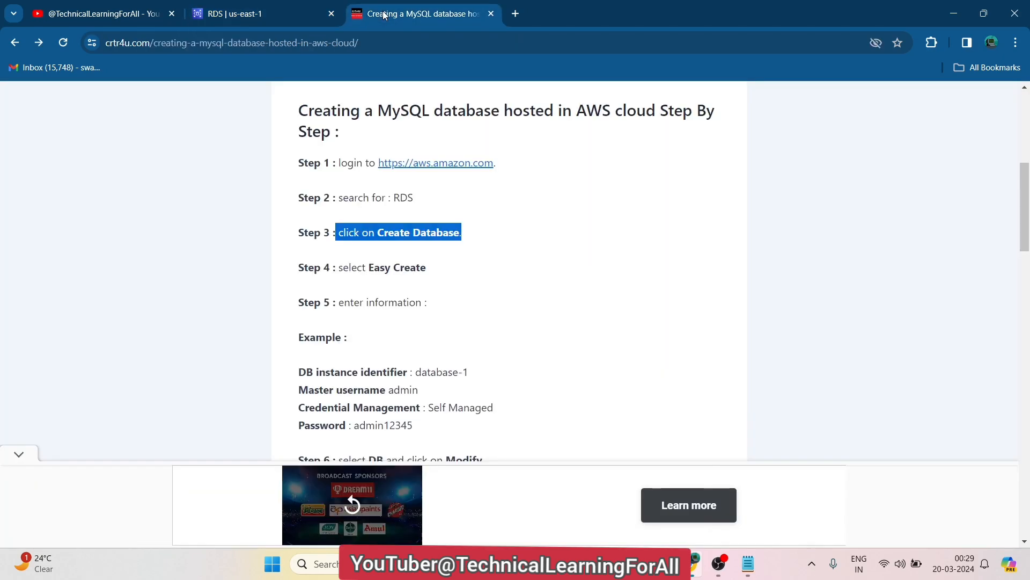
left_click(276, 7)
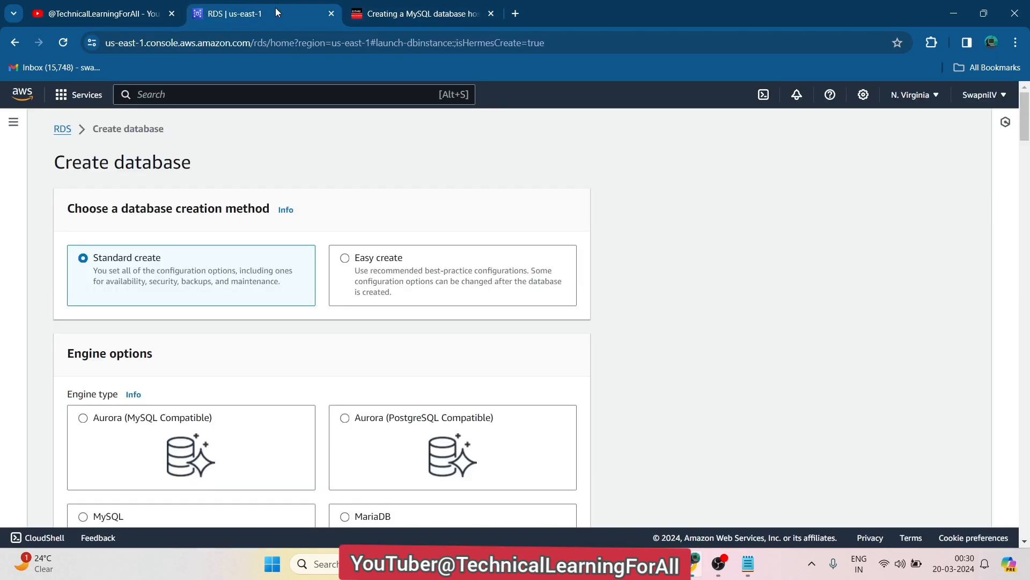
left_click(347, 262)
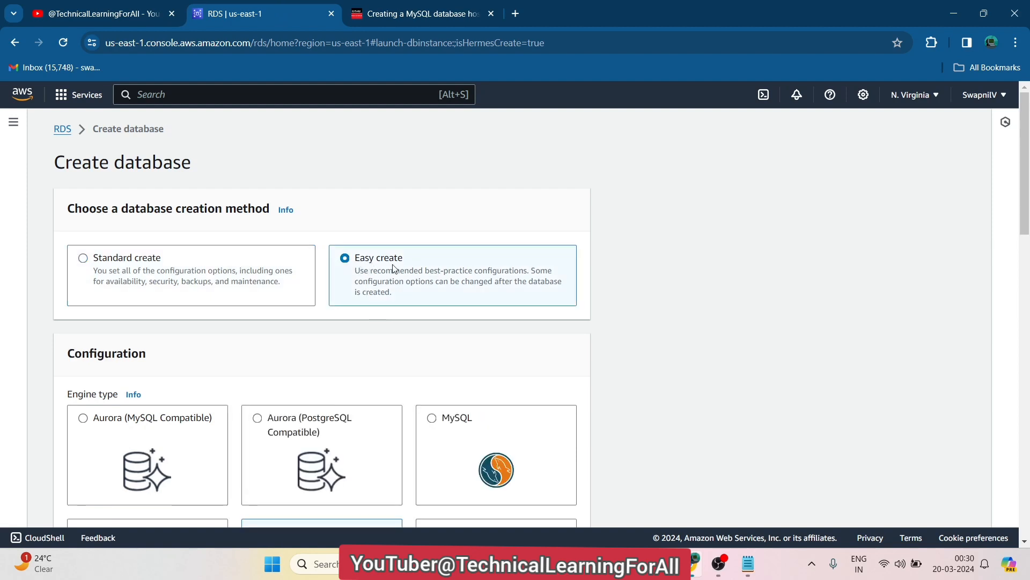
left_click(105, 261)
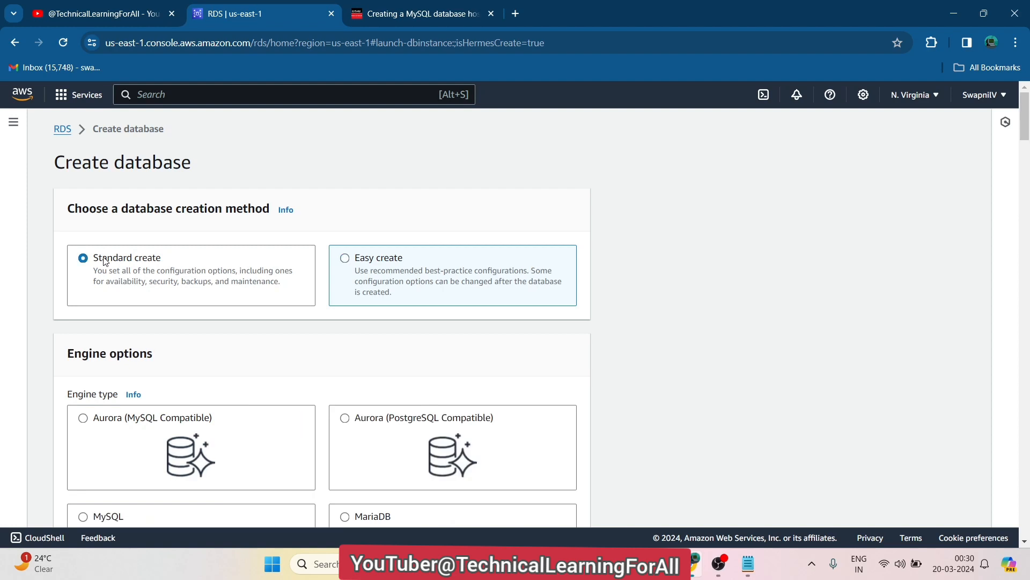
left_click(346, 259)
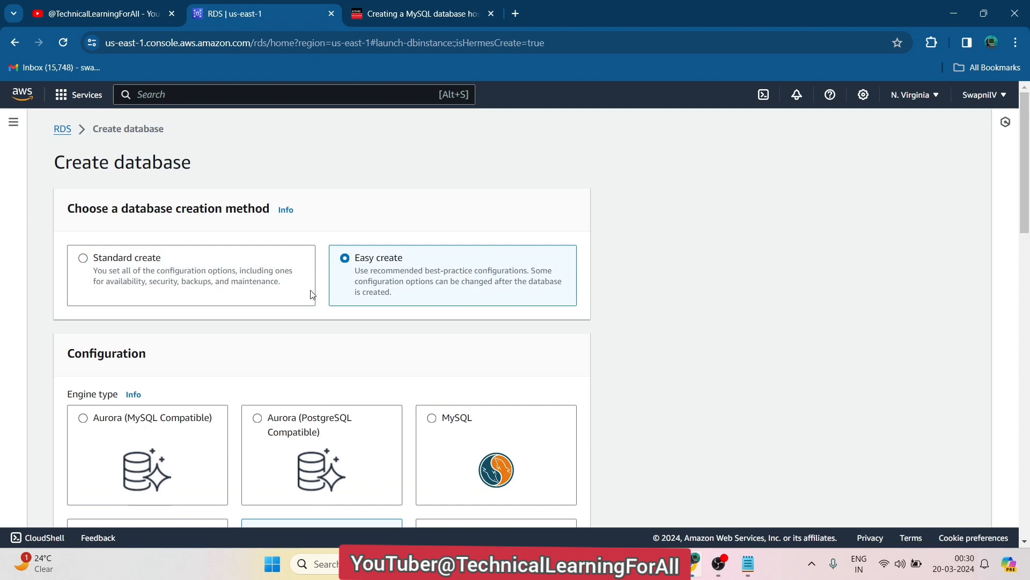
Highlight parts of the Easy create description text, then clear the highlight
left_click_drag(373, 271, 449, 272)
double_click(449, 272)
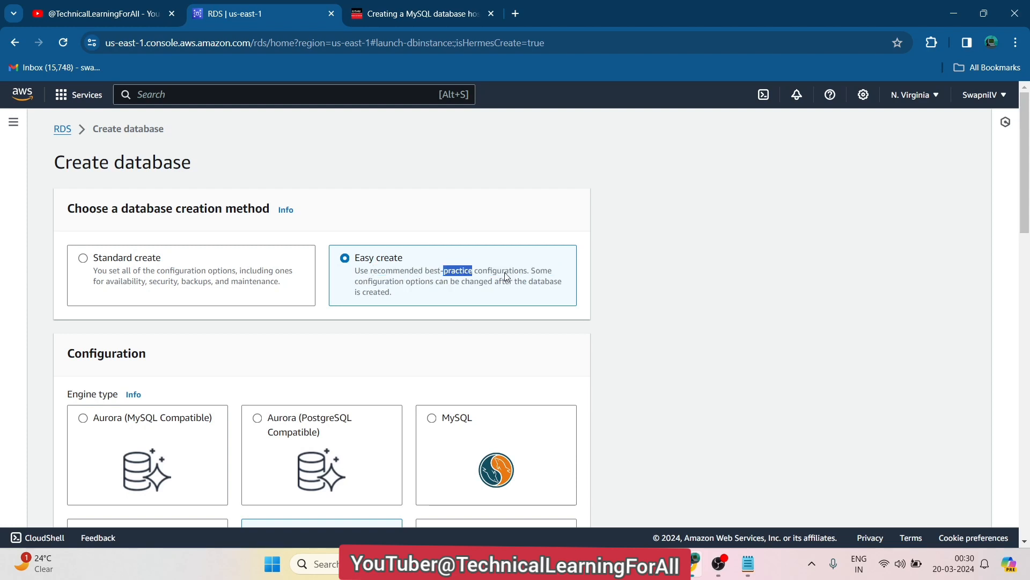
left_click_drag(512, 272, 554, 296)
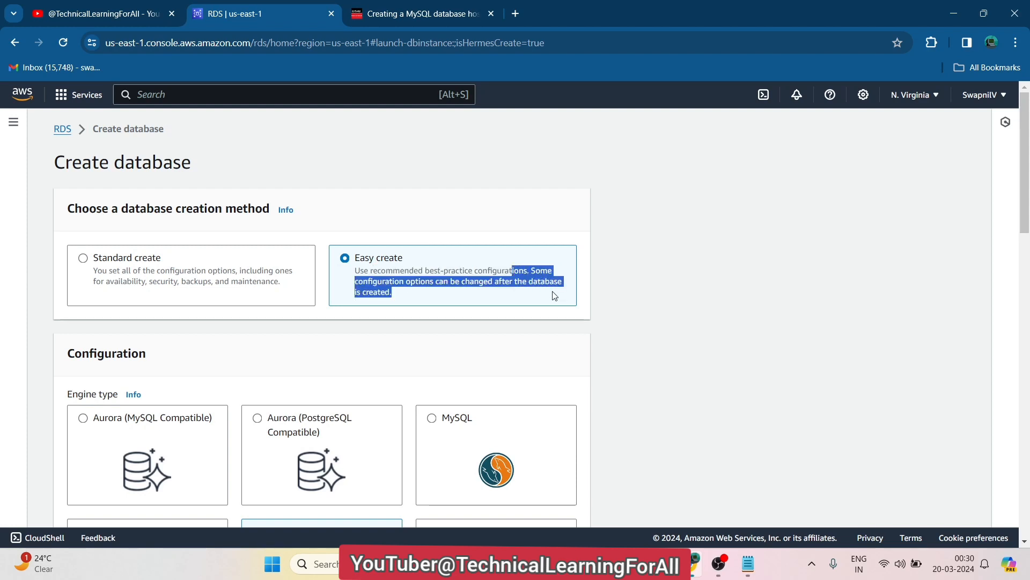
left_click(732, 305)
left_click_drag(399, 294, 548, 287)
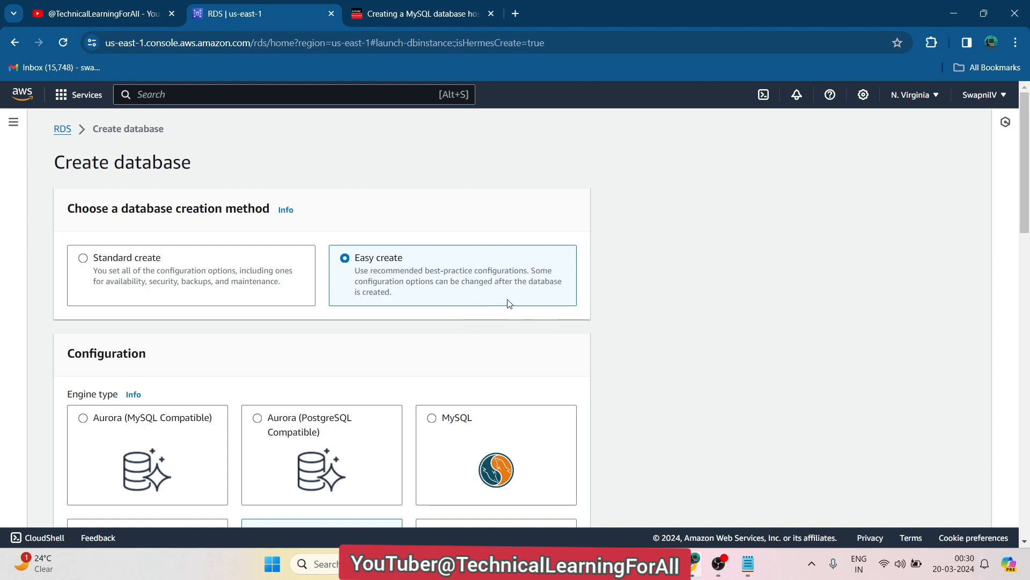
left_click_drag(400, 292, 353, 273)
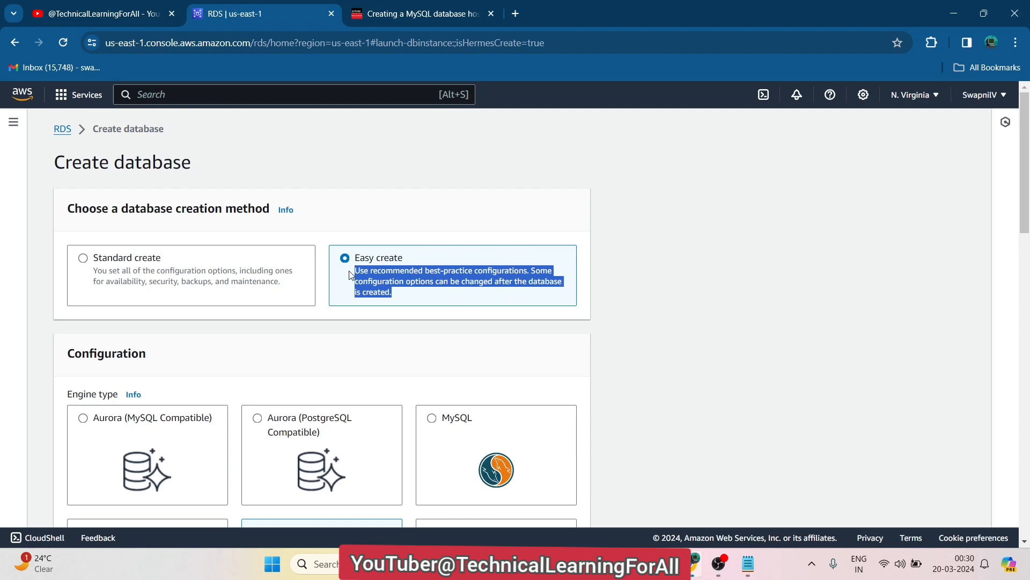
left_click(375, 260)
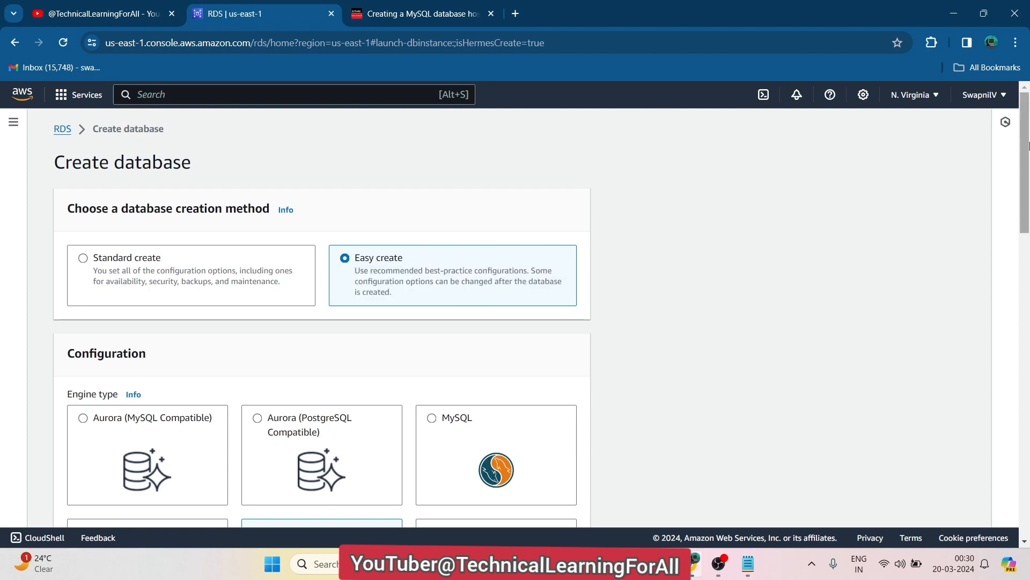
Choose MySQL as the database engine and review its overview text
left_click_drag(1027, 143, 1028, 201)
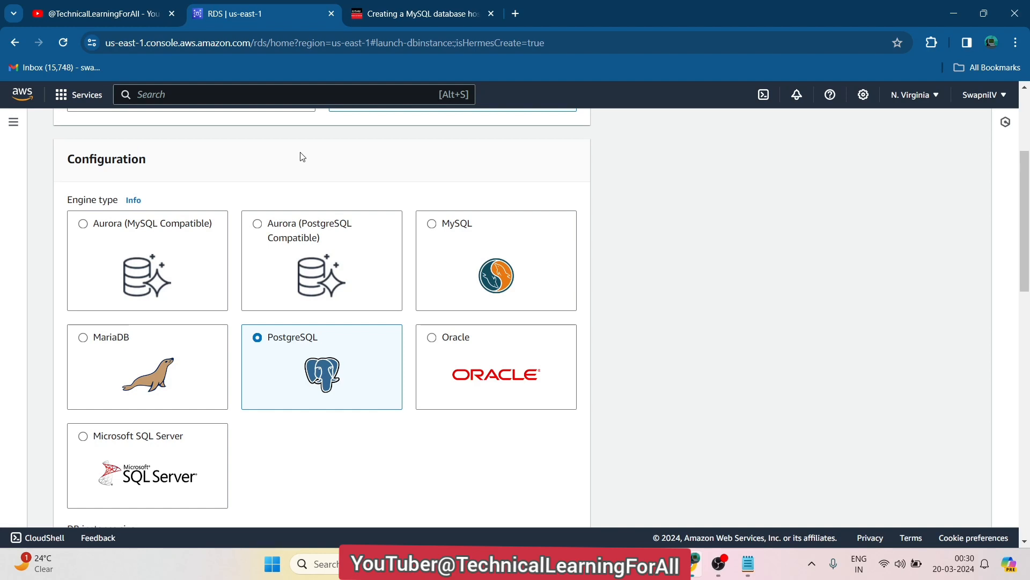
left_click(432, 224)
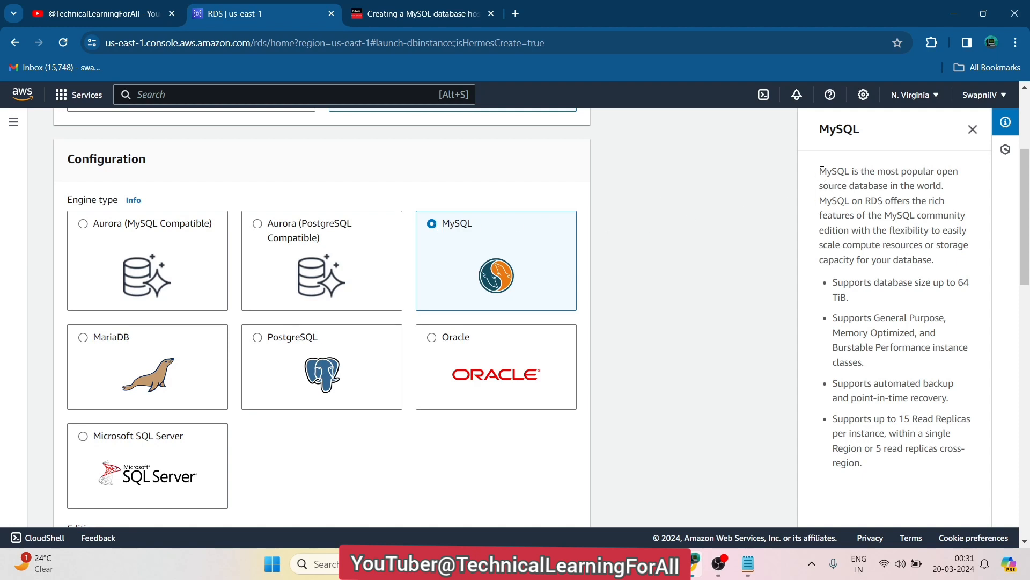
left_click_drag(820, 171, 933, 258)
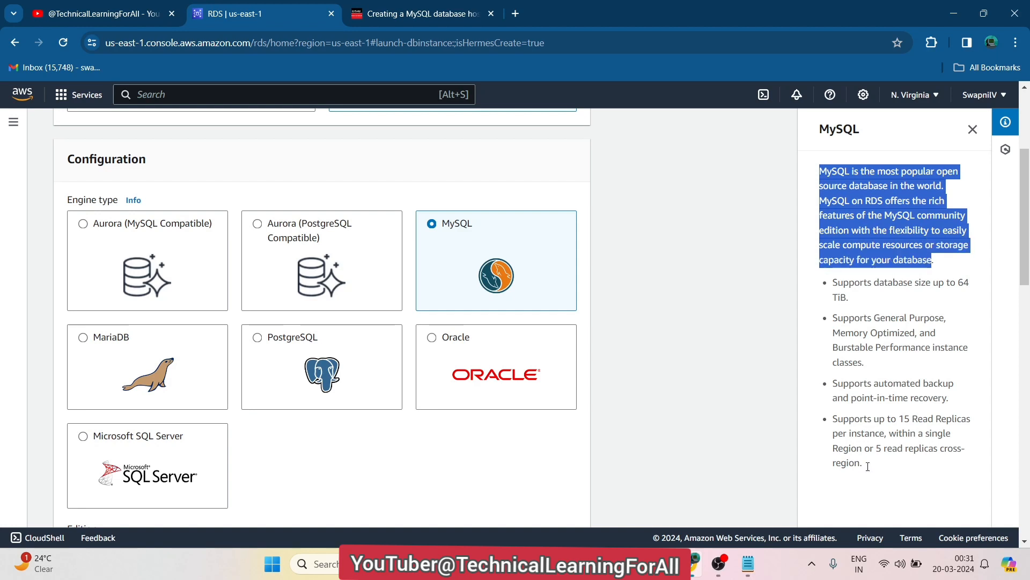
left_click(675, 225)
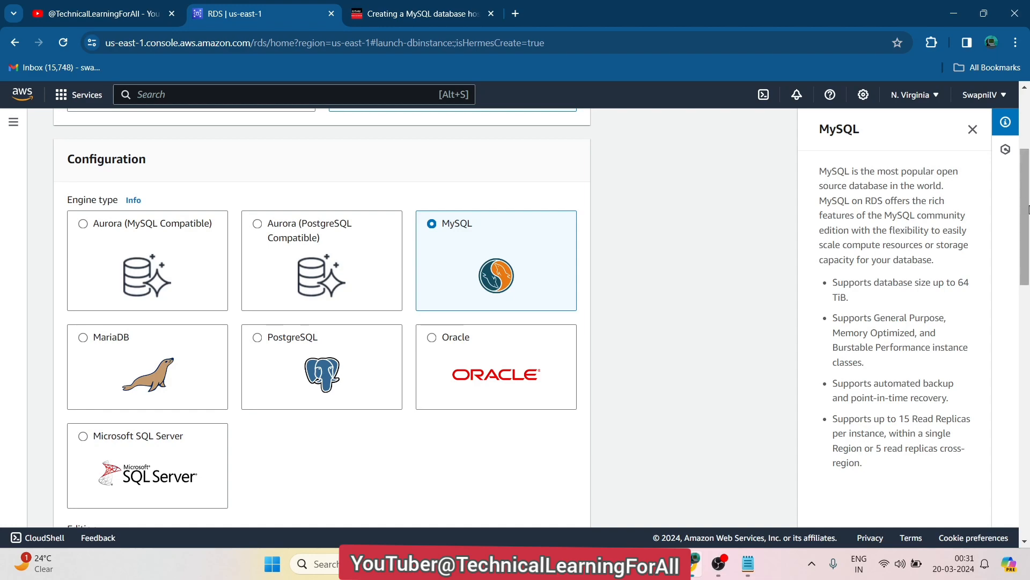
Select the Free tier DB instance size (db.t3.micro)
left_click_drag(1027, 203, 1027, 285)
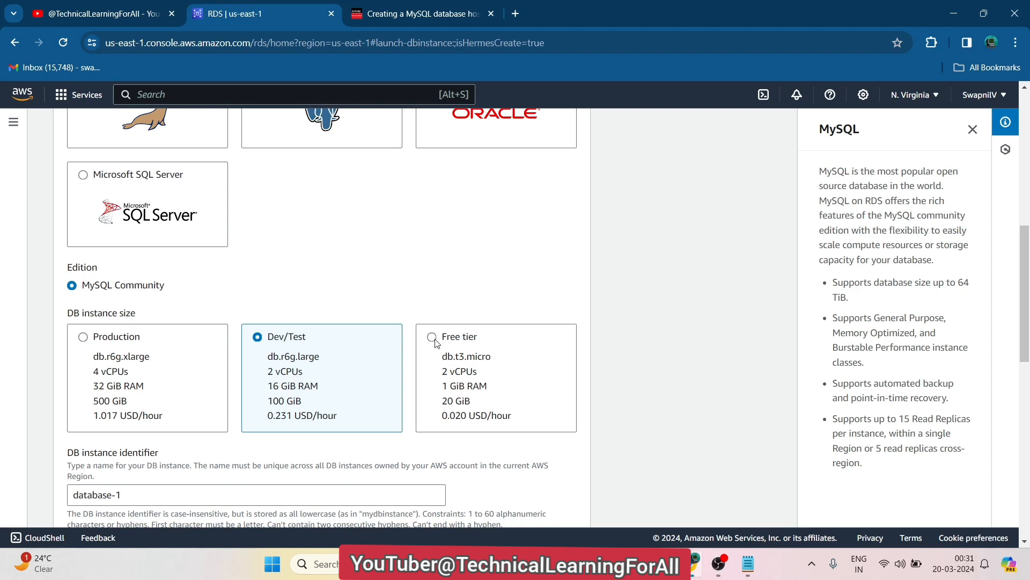
left_click(433, 337)
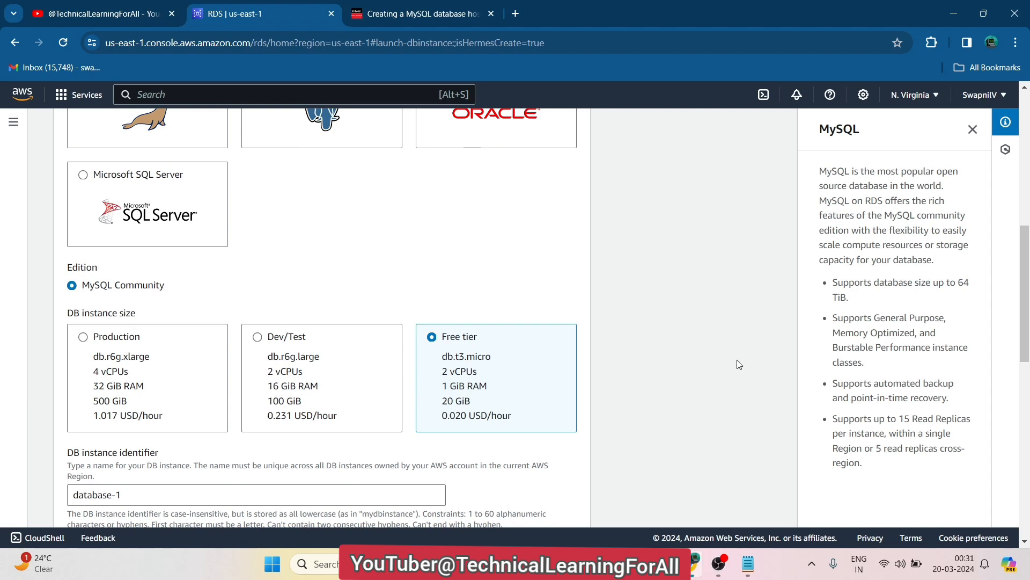
left_click_drag(1025, 250, 1019, 276)
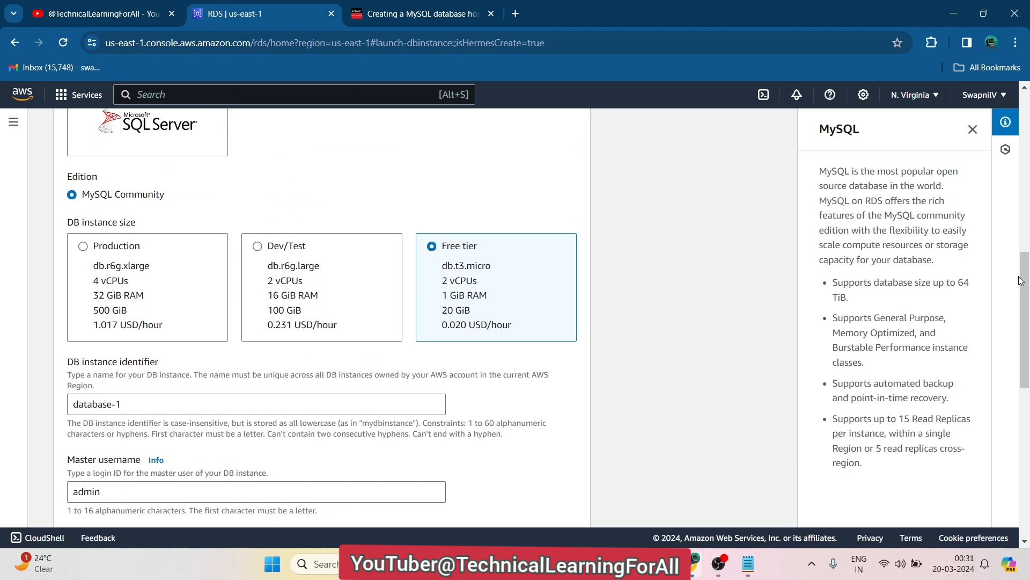
left_click_drag(1026, 283, 1027, 128)
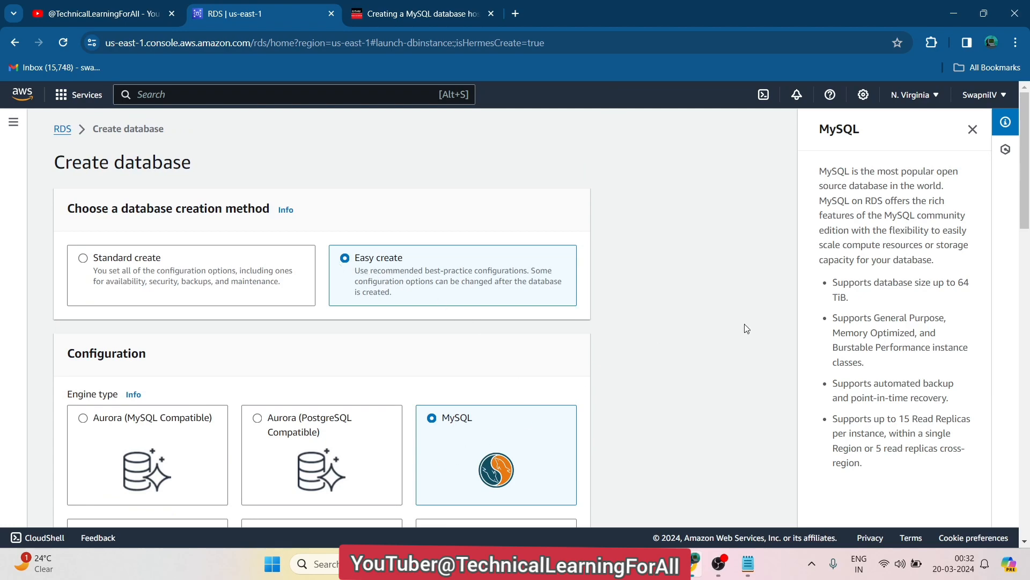
left_click_drag(1026, 162, 1021, 306)
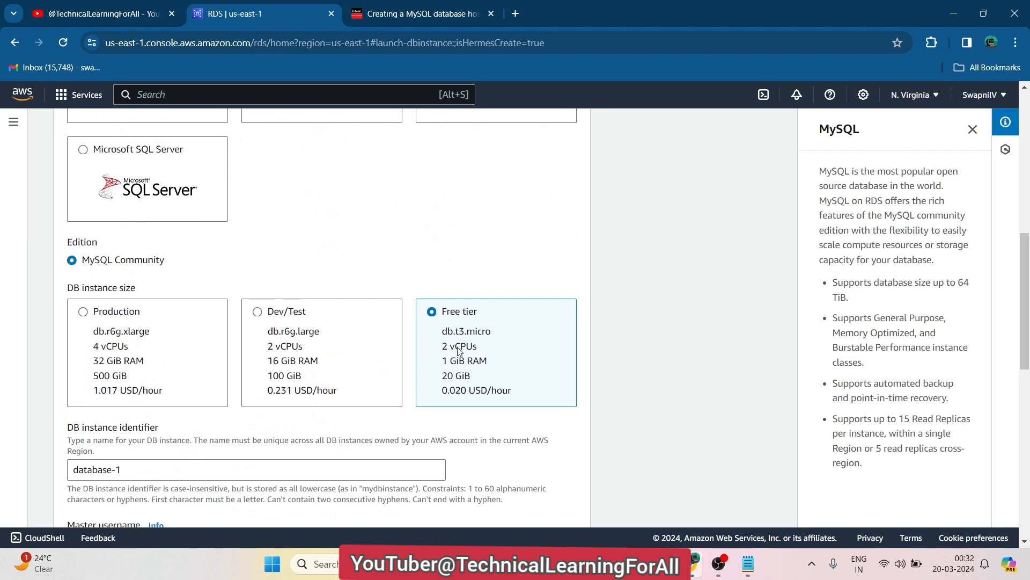
left_click(457, 14)
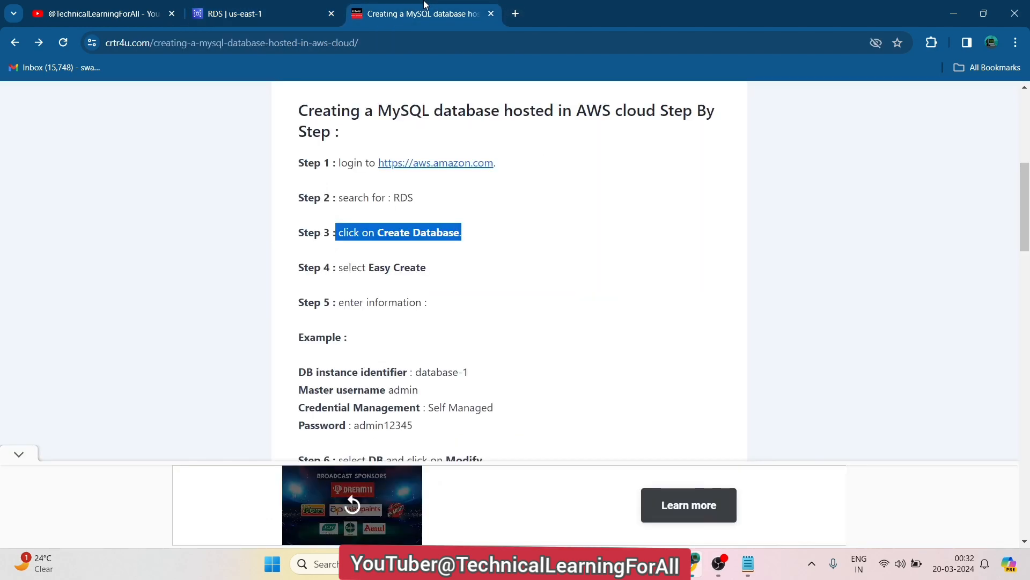
left_click(523, 292)
scroll(523, 291, "down", 3)
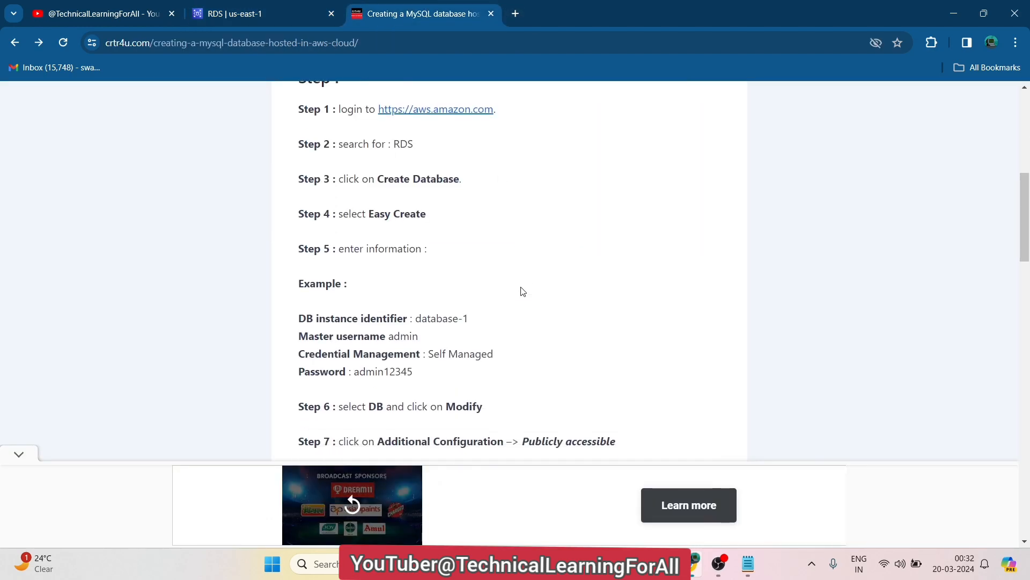
scroll(523, 291, "down", 1)
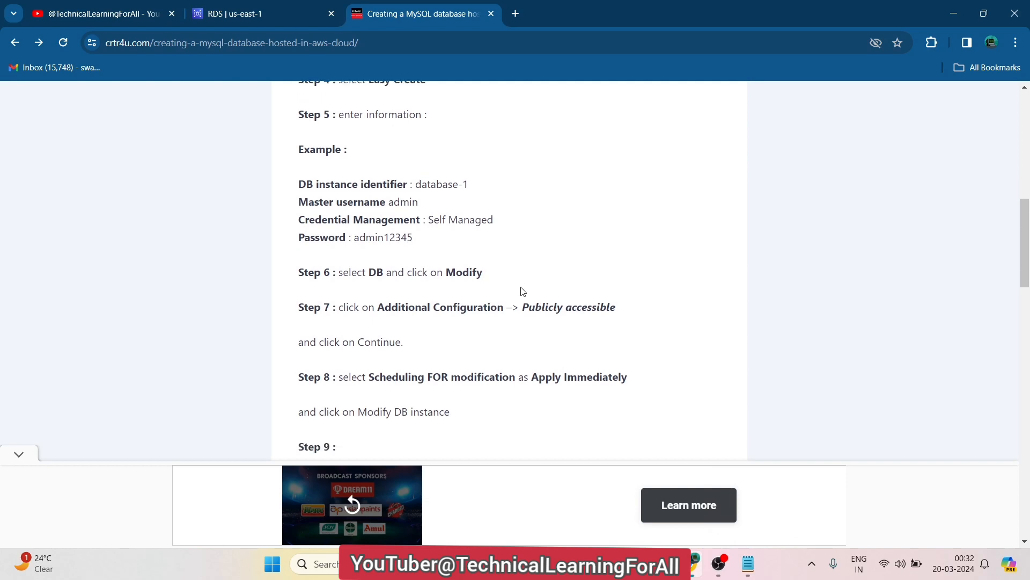
left_click(269, 12)
scroll(635, 260, "down", 5)
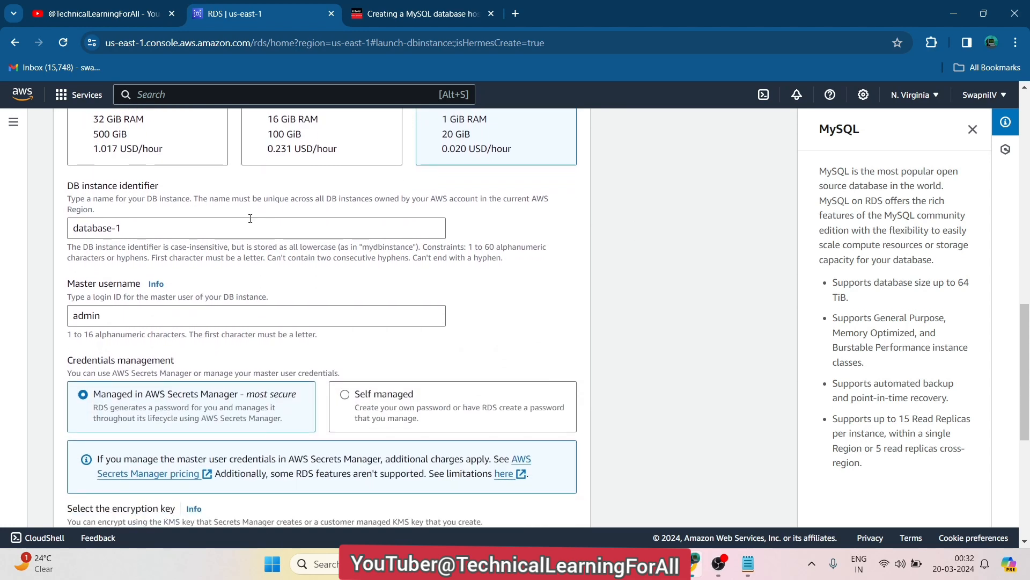
Put the cursor in the DB instance identifier field, then switch to the crtr4u tutorial tab
triple_click(101, 188)
triple_click(106, 201)
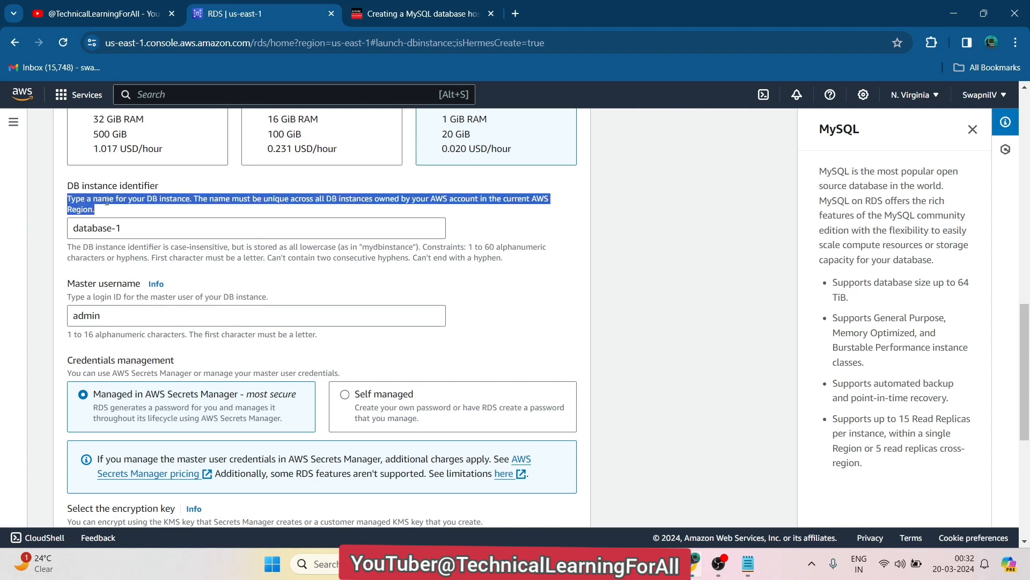
left_click(155, 227)
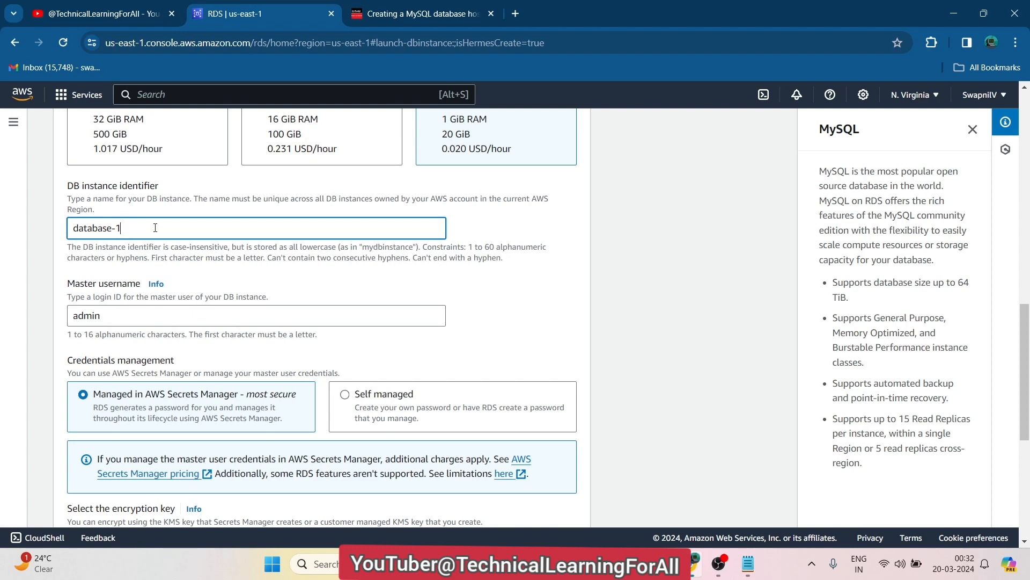
left_click(396, 8)
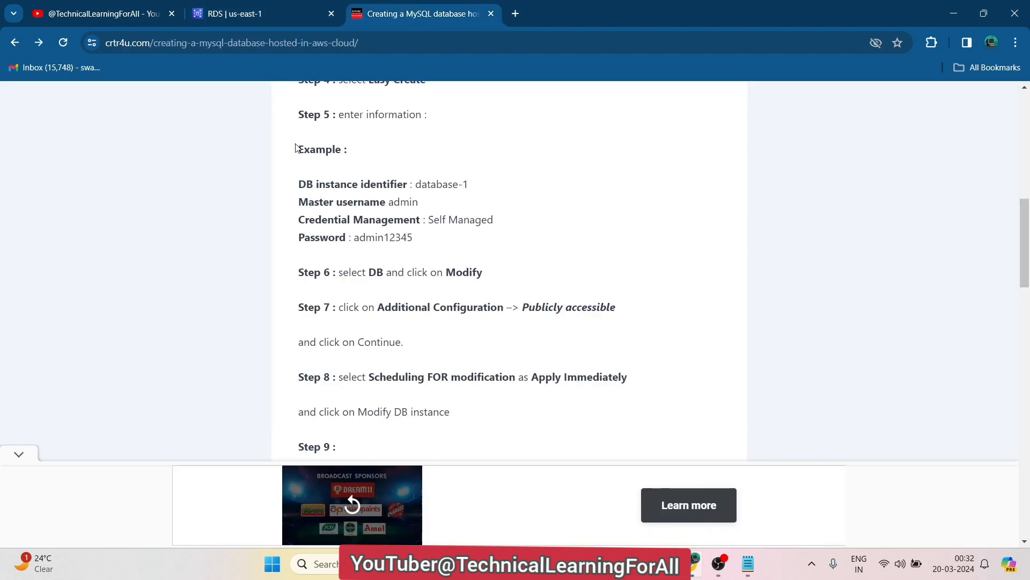
Highlight the tutorial's example values database-1 and Self Managed, then return to the RDS form
left_click_drag(296, 147, 488, 233)
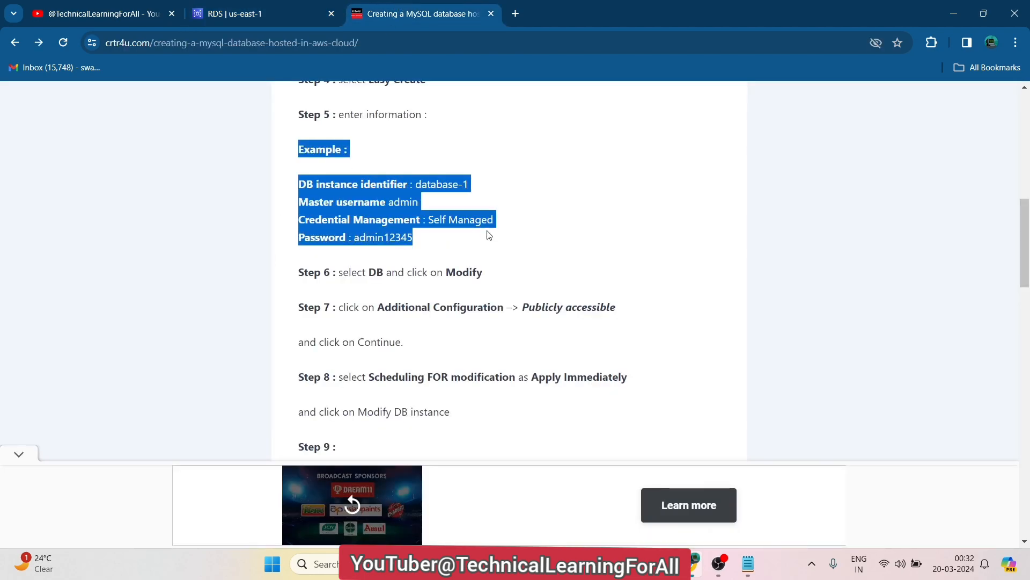
left_click(476, 202)
left_click_drag(474, 186, 393, 202)
left_click_drag(477, 221, 449, 221)
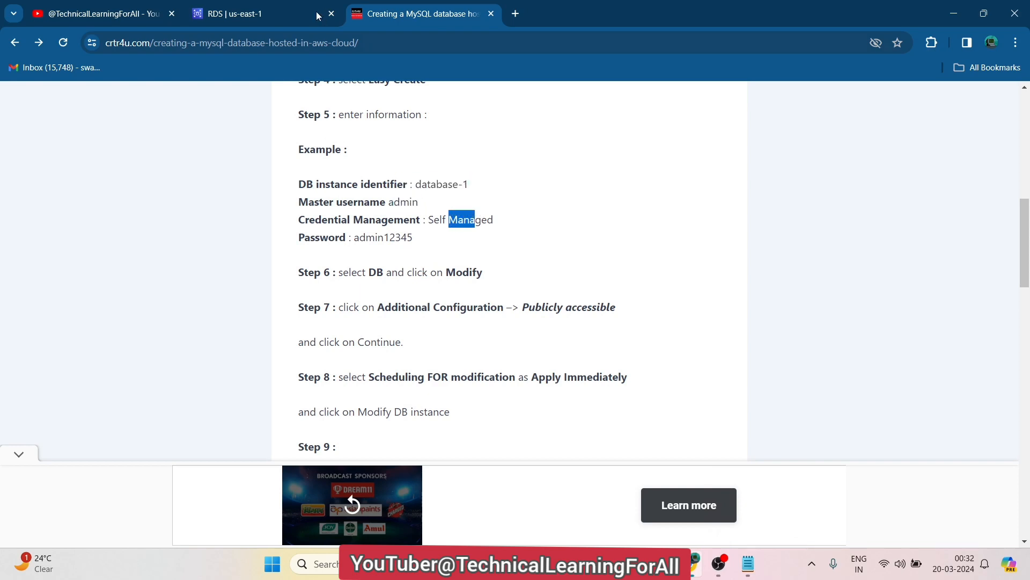
left_click(288, 6)
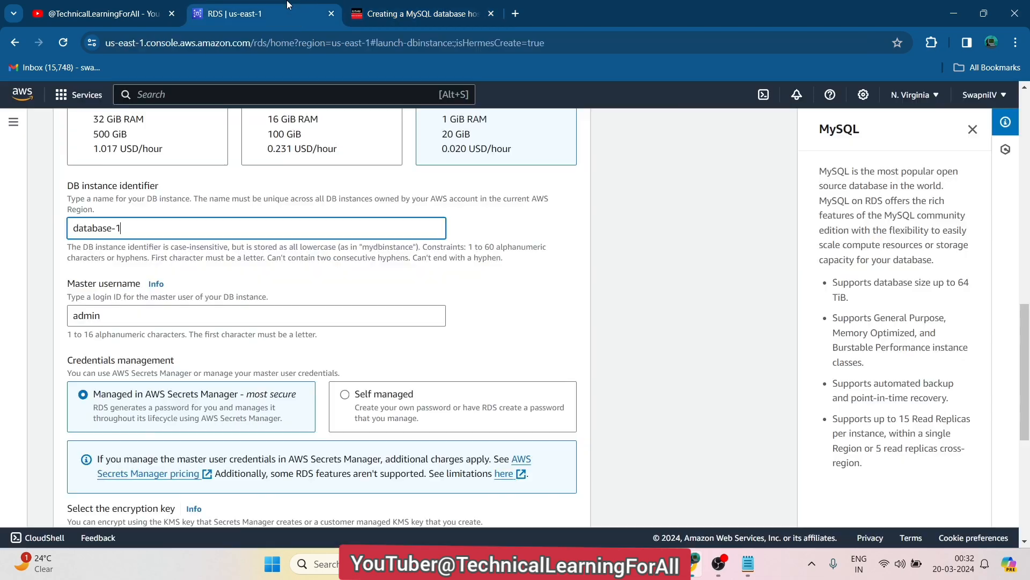
Replace the database-1 identifier by typing technical-learning into the DB instance identifier field
triple_click(122, 224)
key("BackSpace")
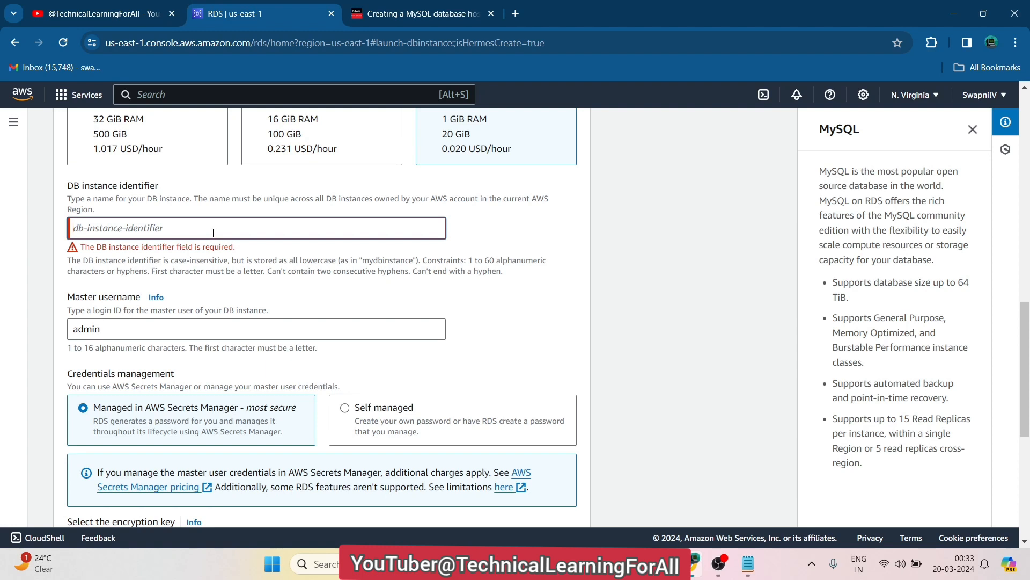
type("d")
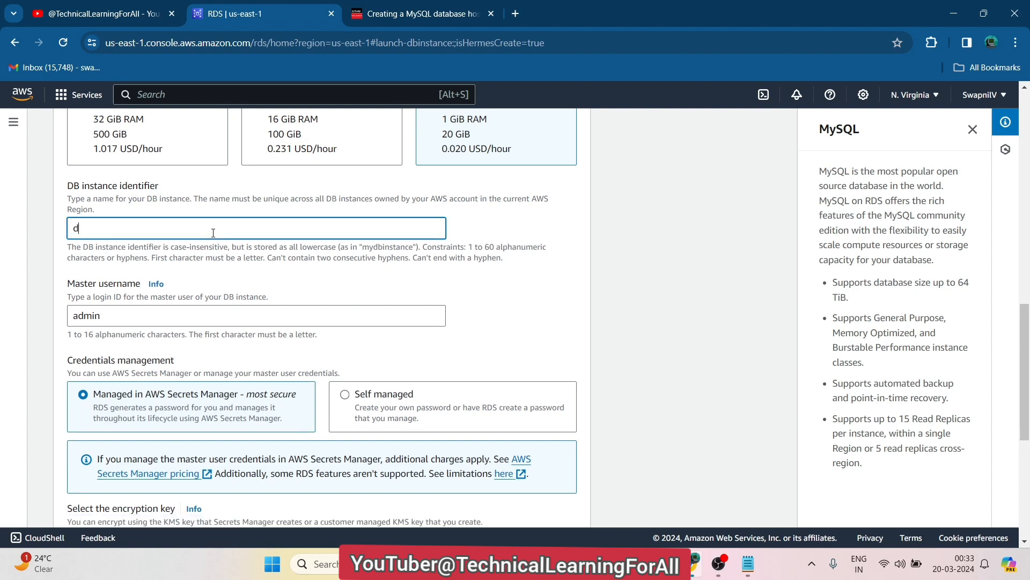
key("BackSpace")
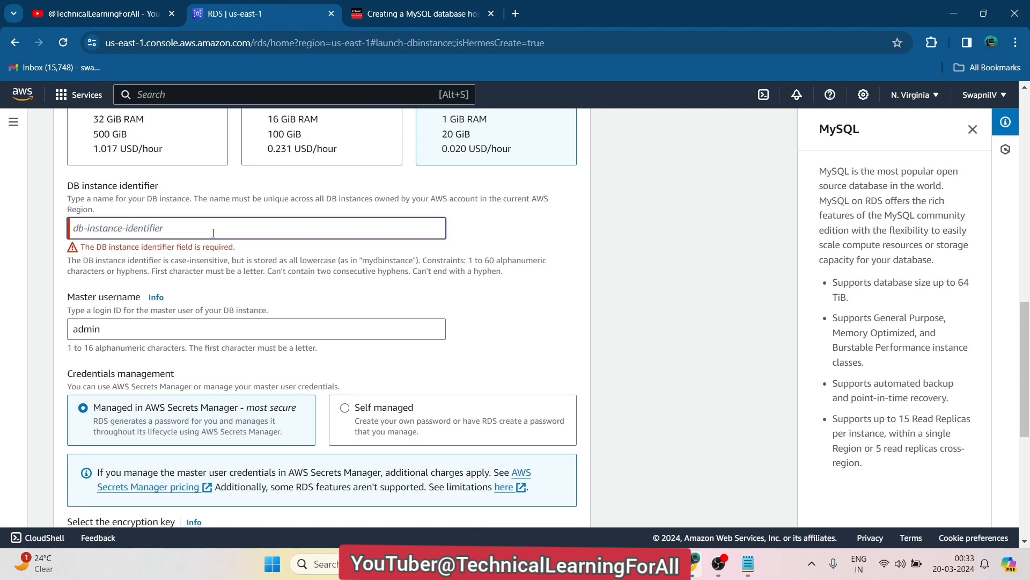
type("technica")
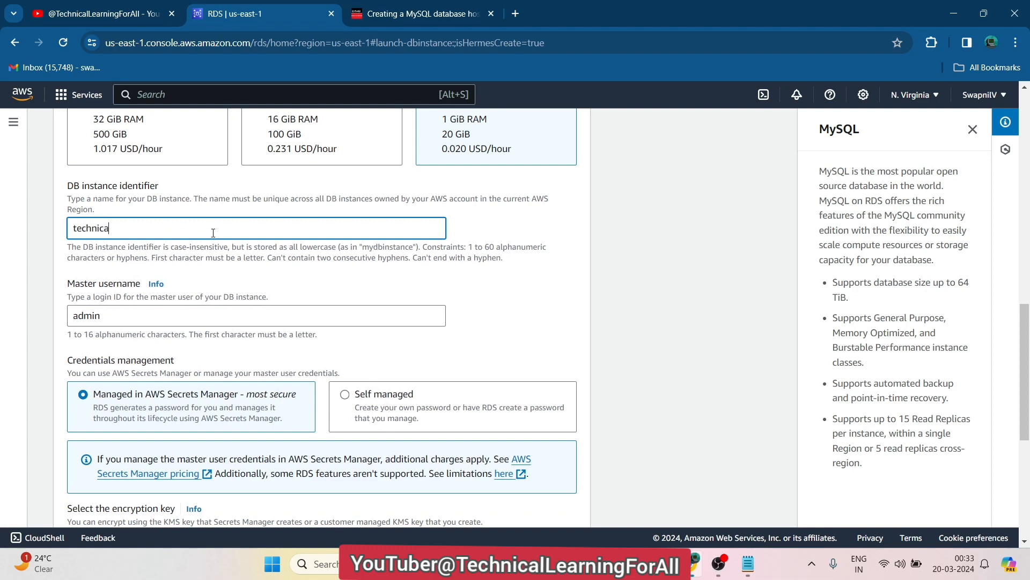
type("l-learning-for-all-db")
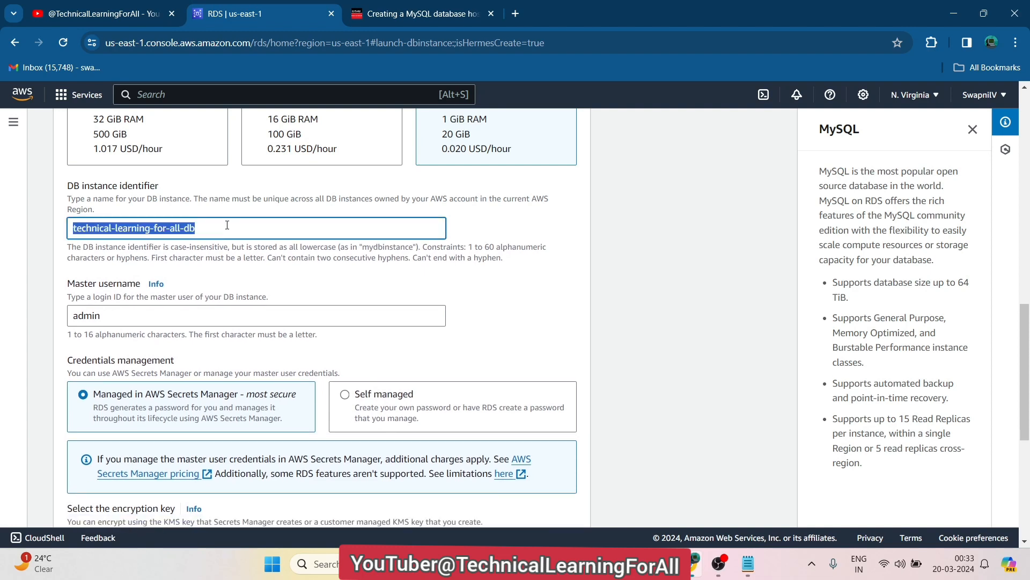
Paste the DB instance identifier and its label into the Notepad notes on a new line
left_click(748, 563)
key("Return")
key("Return")
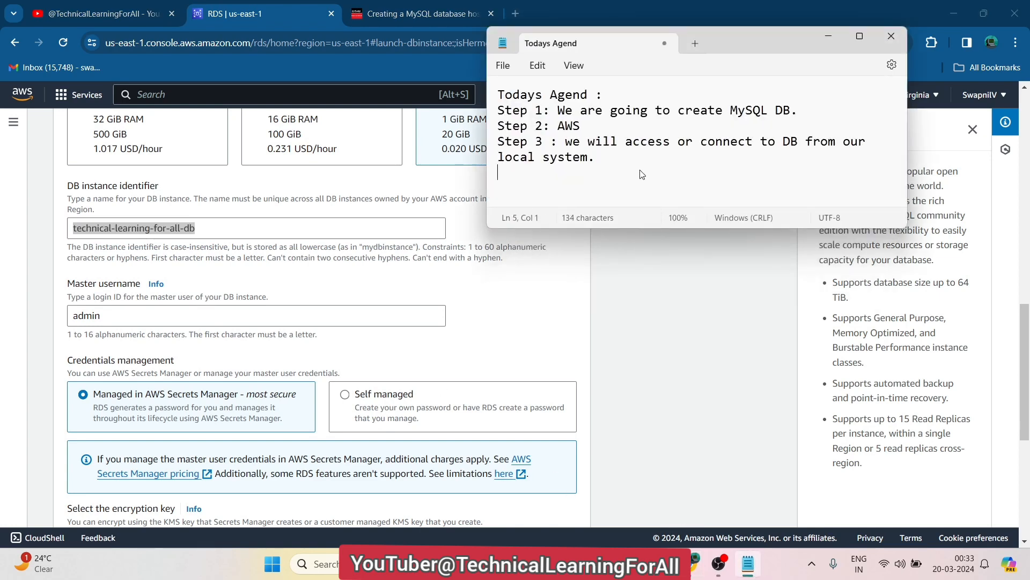
type("technical-learning-for-all-db")
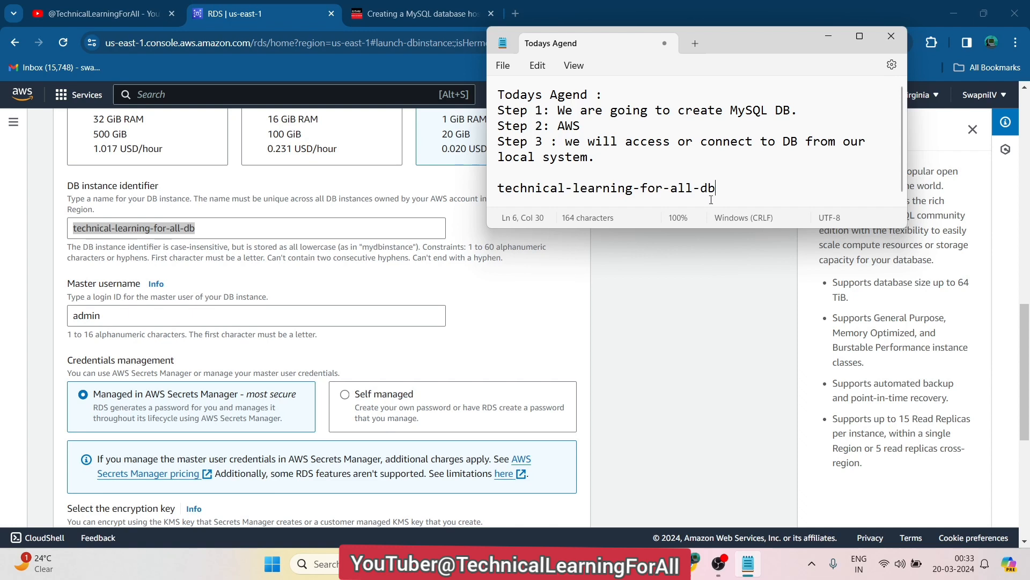
left_click(173, 192)
left_click_drag(174, 192, 65, 189)
key("ctrl+c")
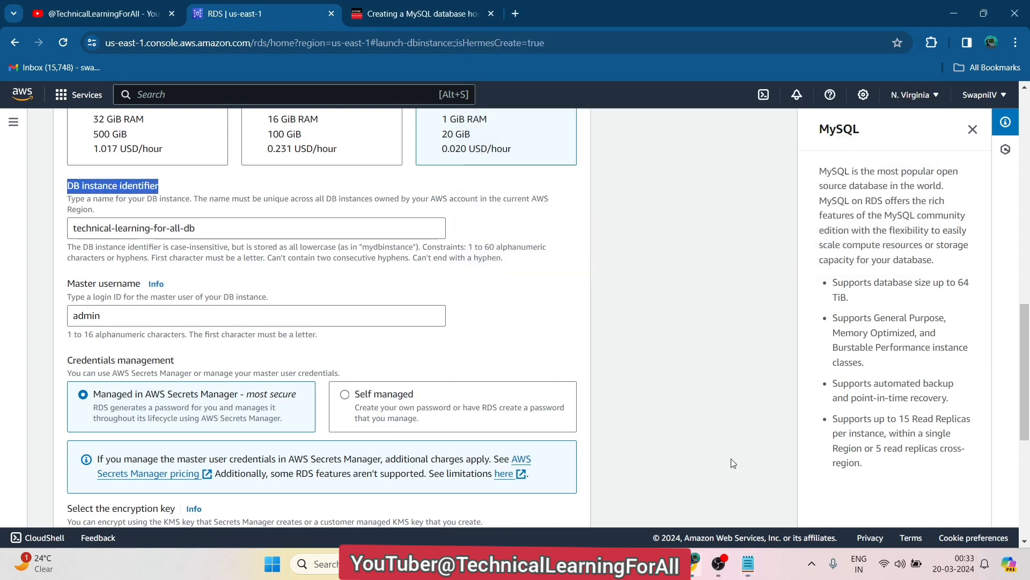
left_click(755, 560)
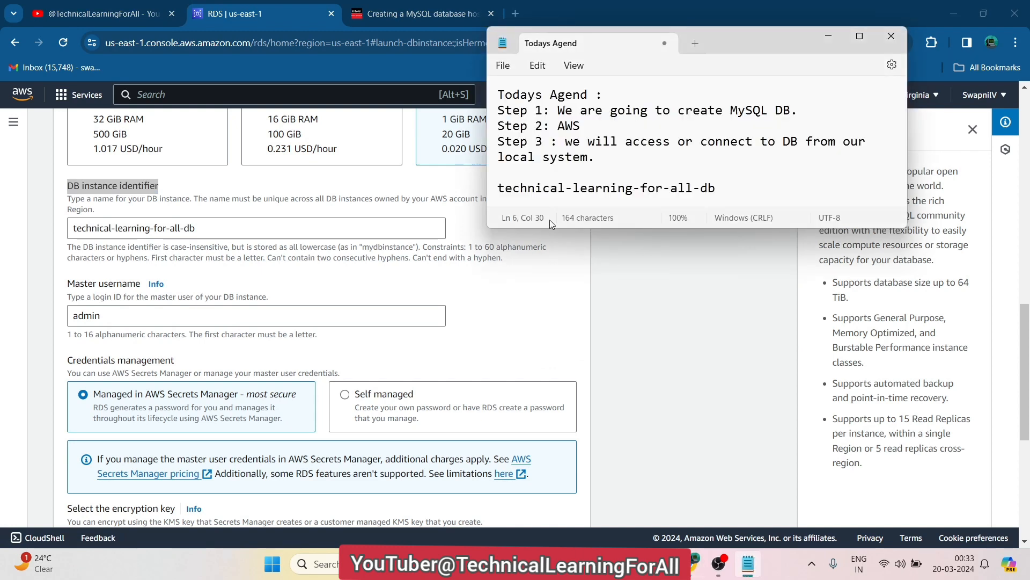
left_click(499, 188)
key("ctrl+v")
type(":")
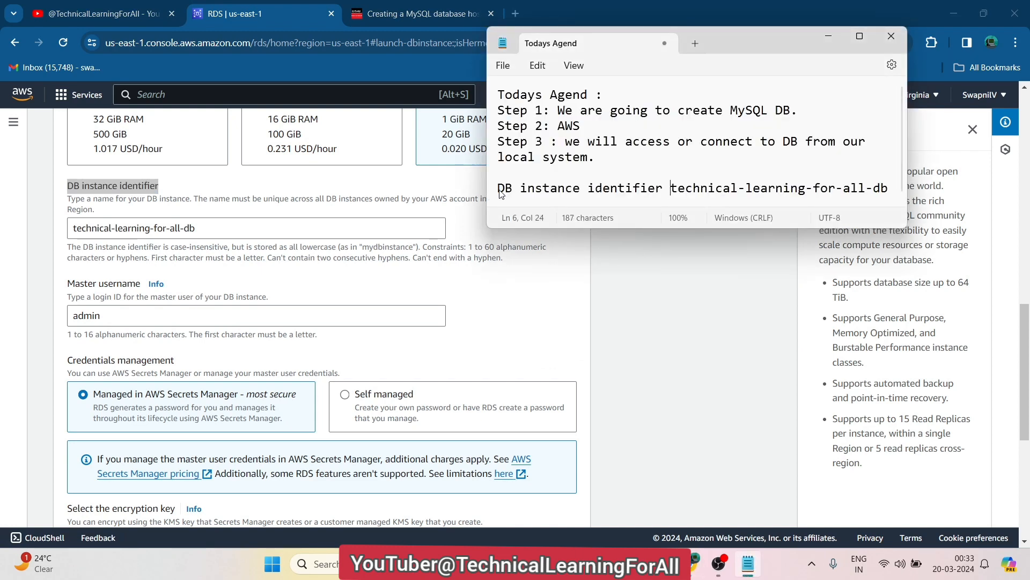
key("Down")
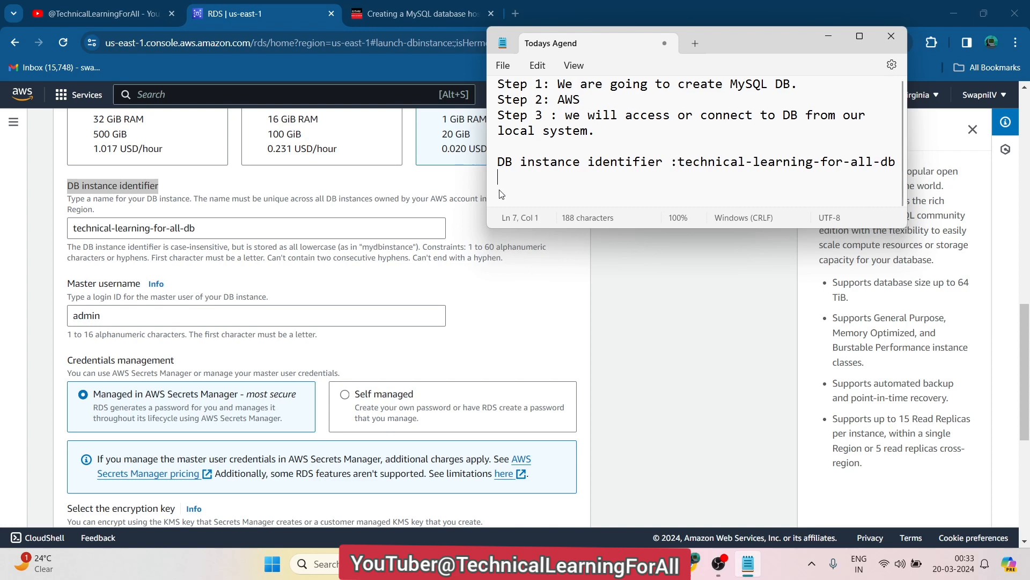
Add the Master username label with admin to the notes, then return to the RDS form
left_click(140, 284)
left_click_drag(141, 283, 64, 285)
key("ctrl+c")
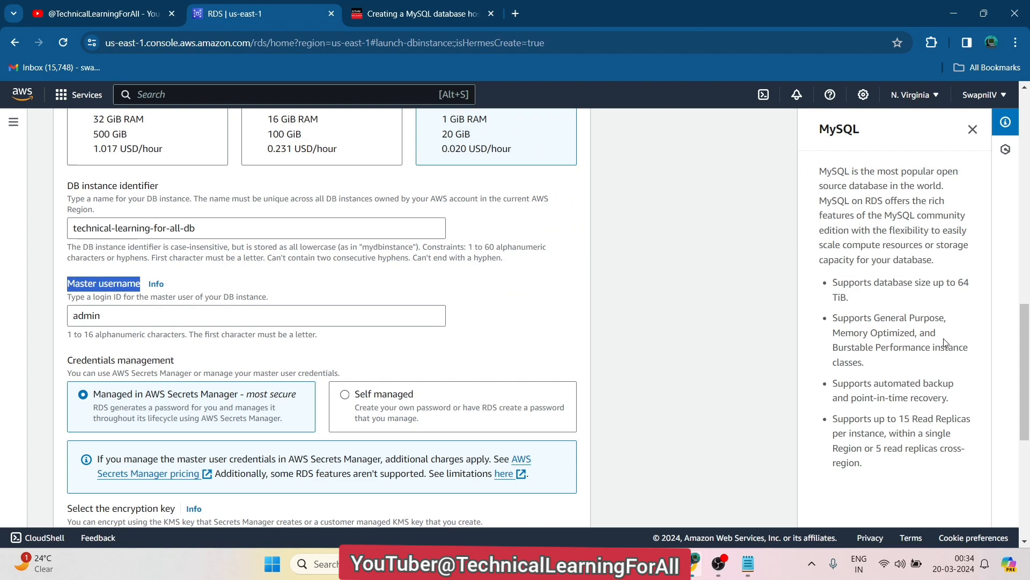
scroll(1027, 368, "down", 1)
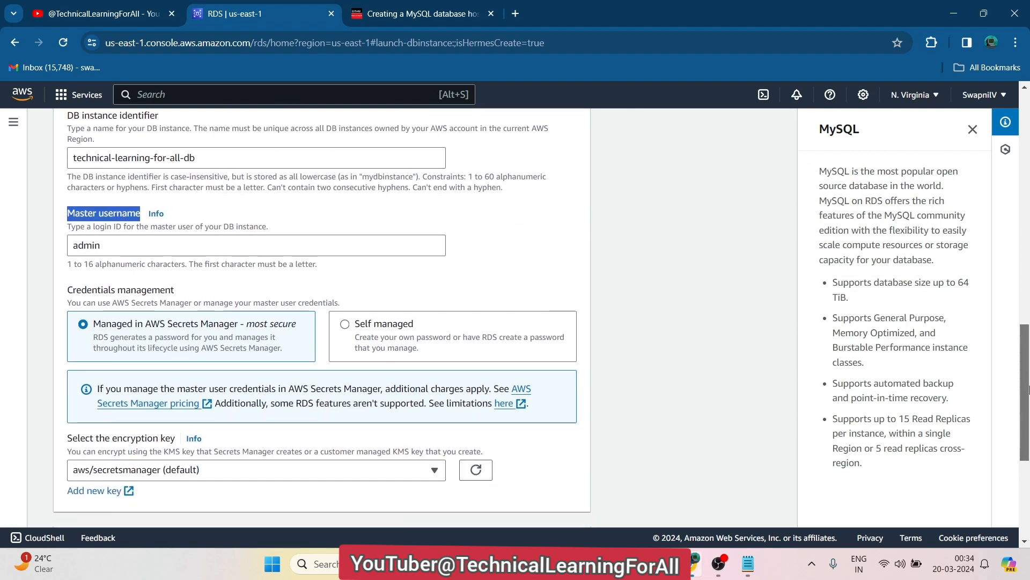
left_click(748, 569)
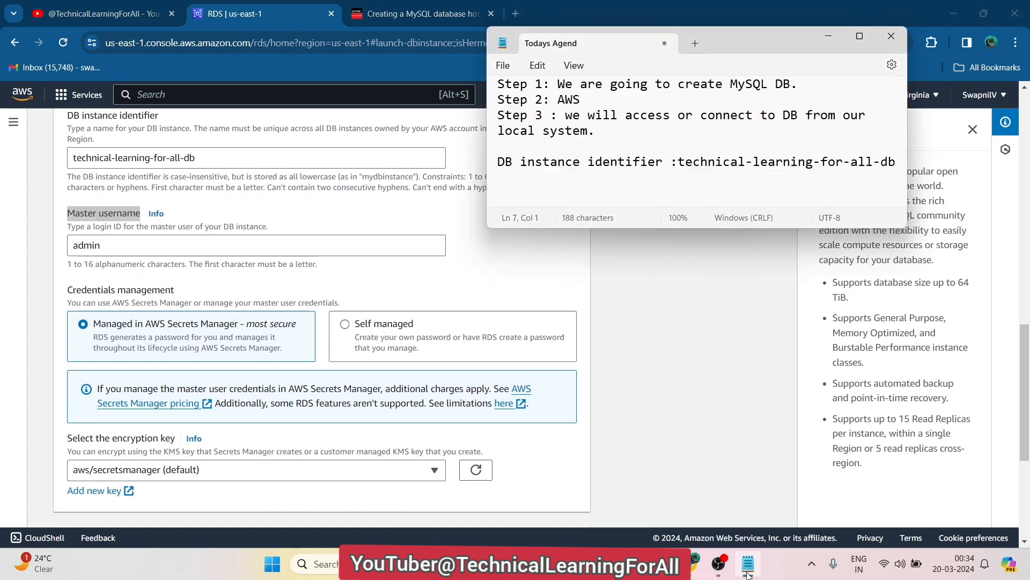
key("ctrl+v")
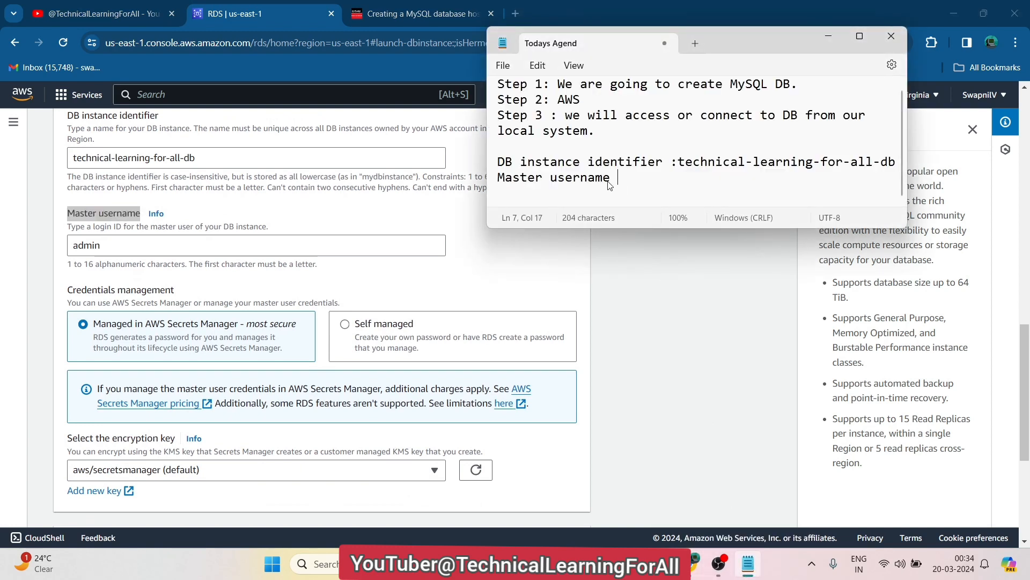
type("admin")
key("Return")
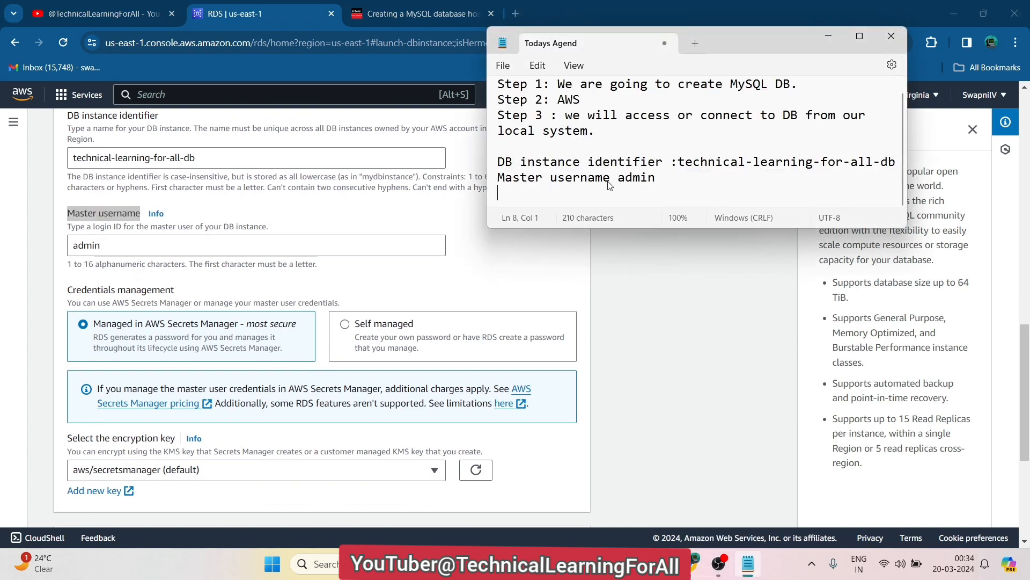
left_click(671, 252)
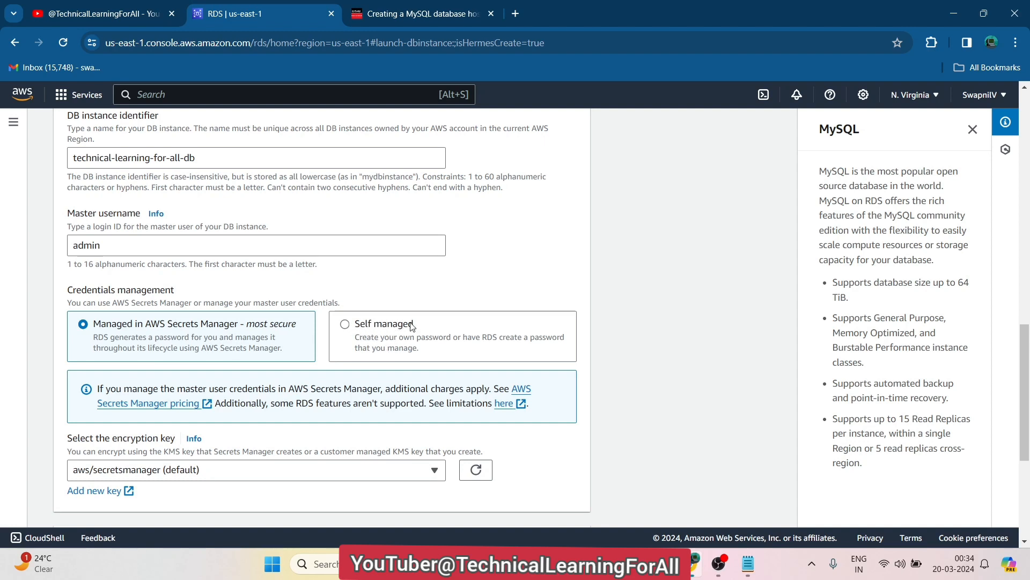
Select Self managed under Credentials management to reveal the master password fields
left_click(354, 330)
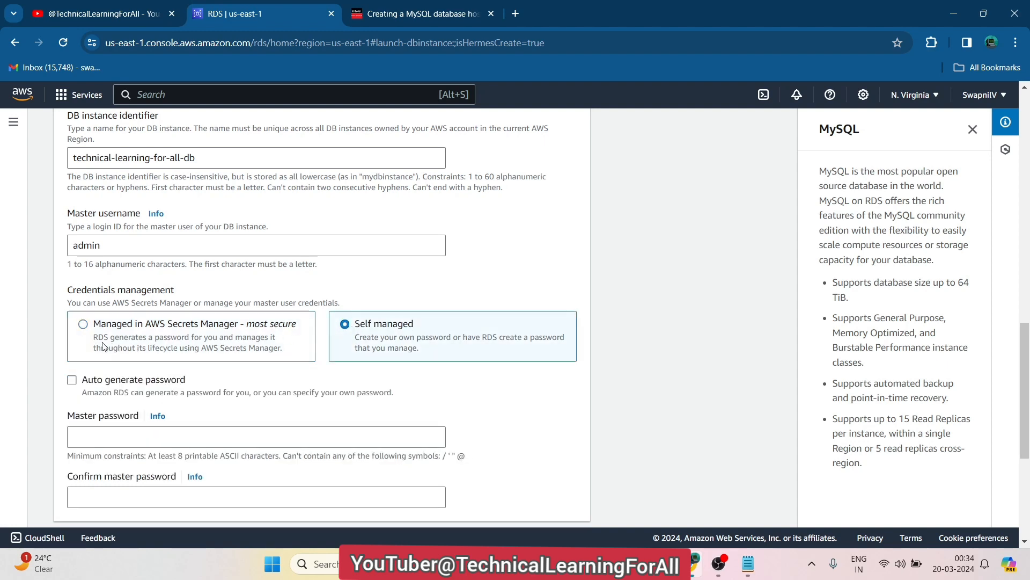
left_click_drag(93, 338, 284, 353)
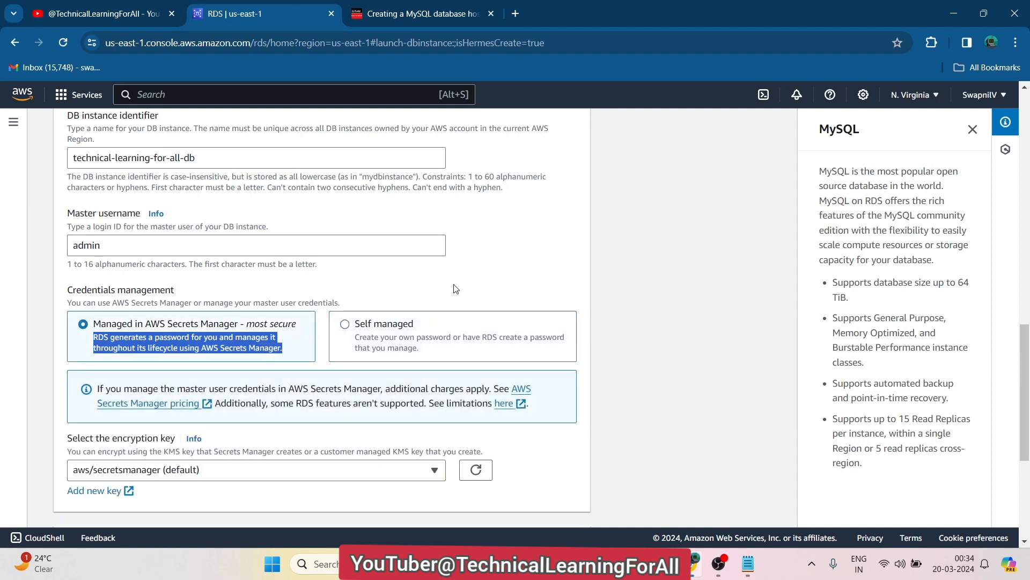
left_click(346, 324)
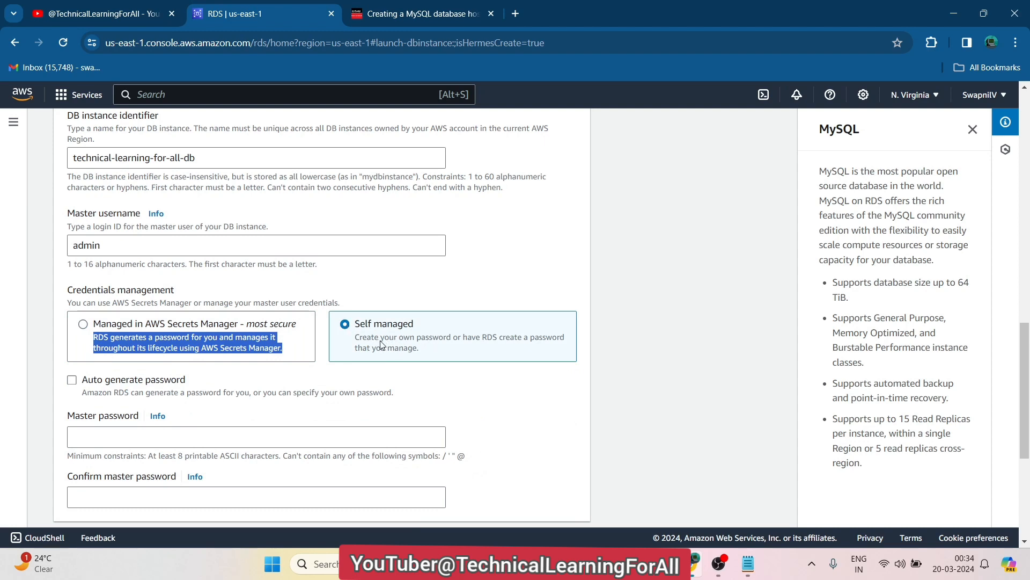
left_click(576, 309)
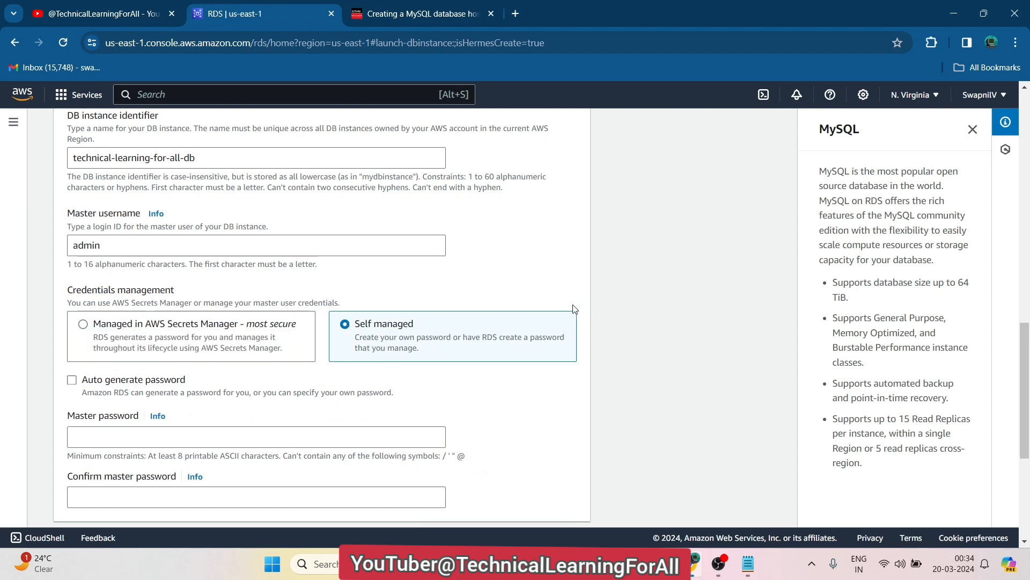
mouse_move(1027, 355)
left_mouse_down()
mouse_move(1027, 315)
mouse_move(1026, 351)
left_mouse_up()
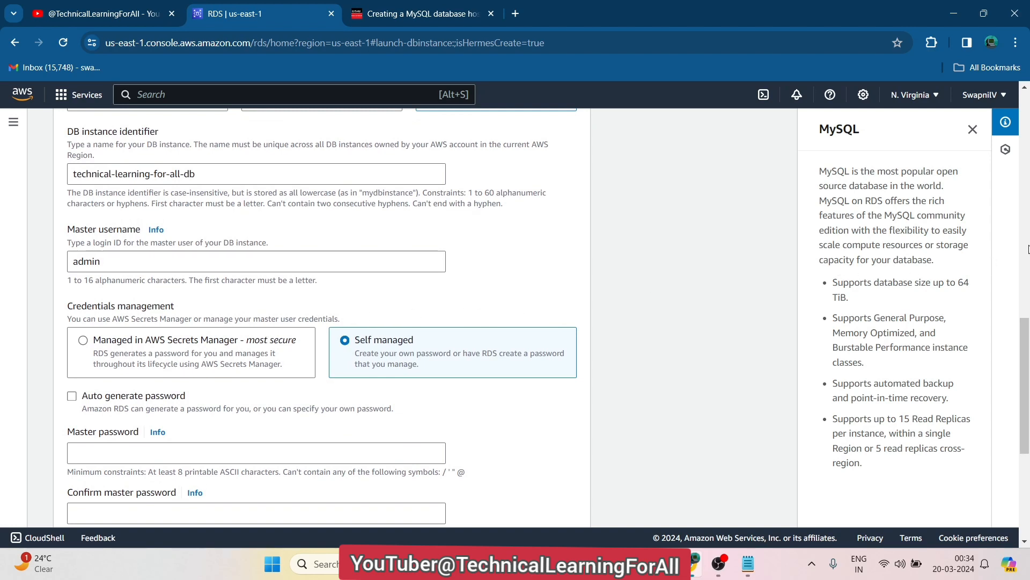
left_click(424, 13)
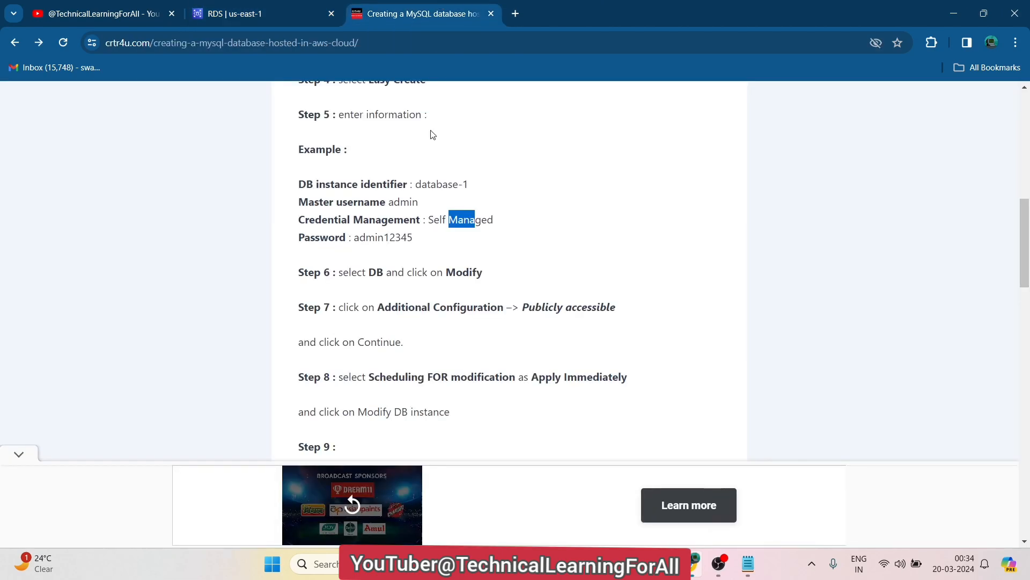
left_click(405, 271)
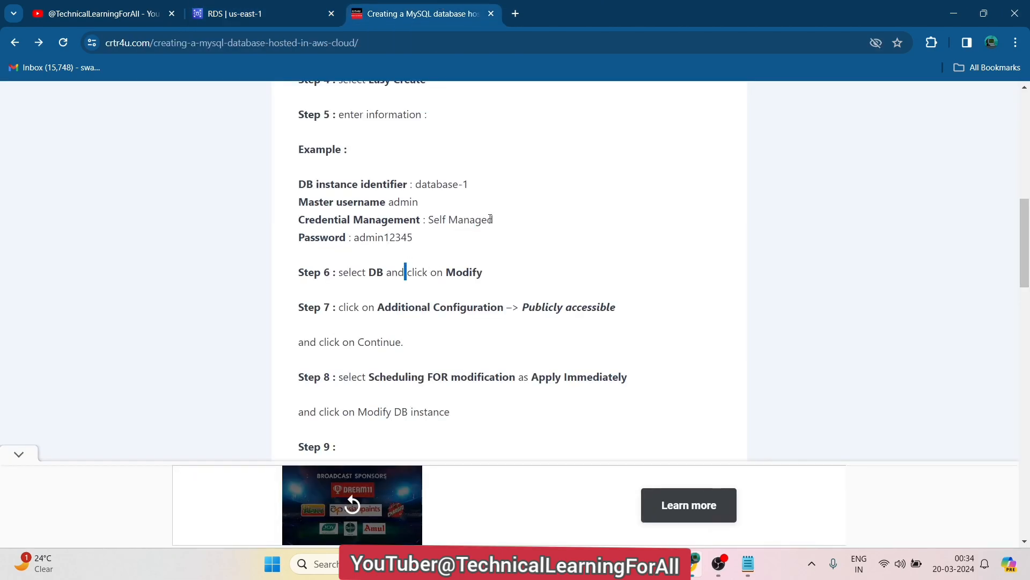
left_click_drag(493, 220, 286, 224)
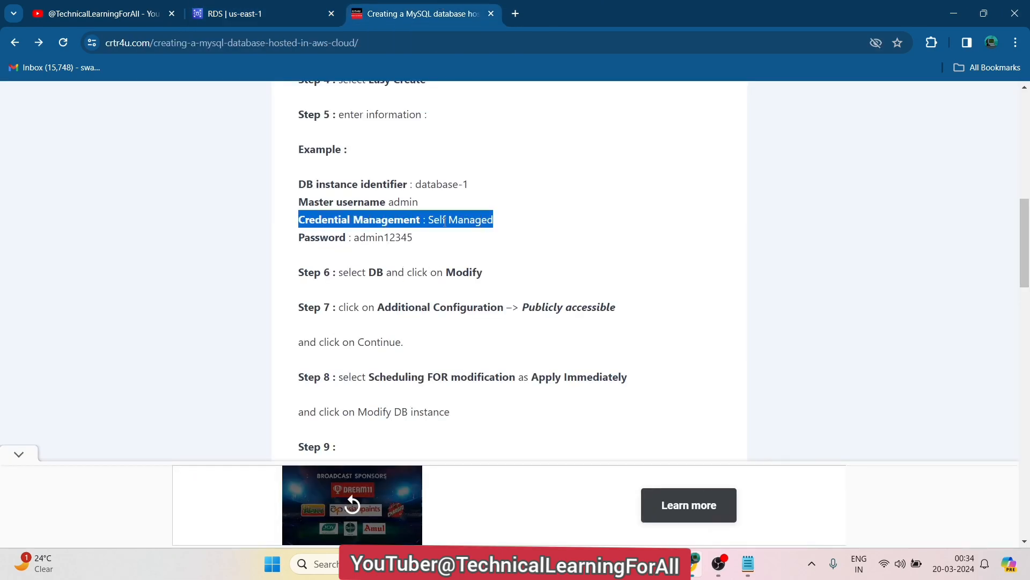
left_click_drag(425, 241, 294, 241)
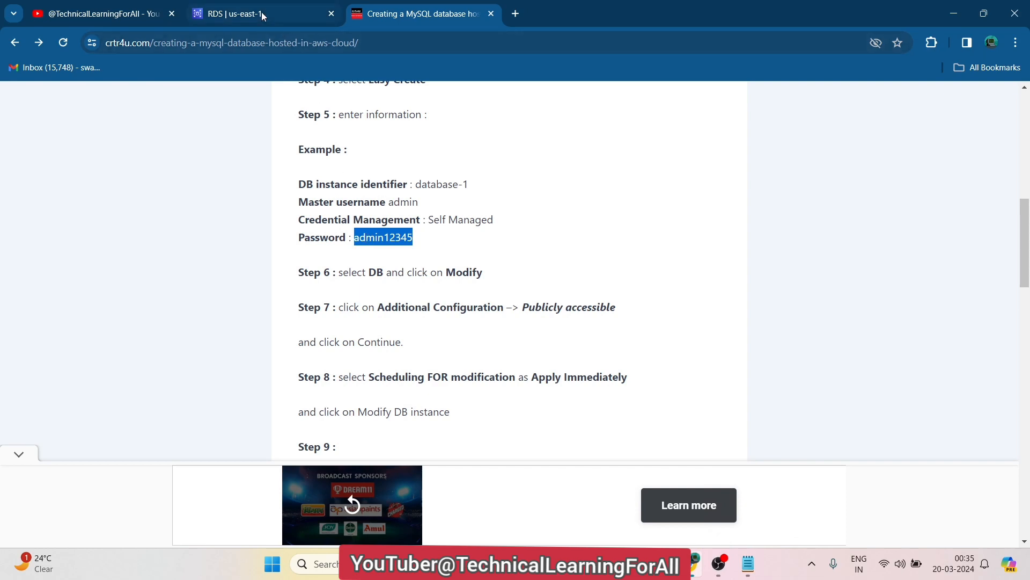
left_click(262, 14)
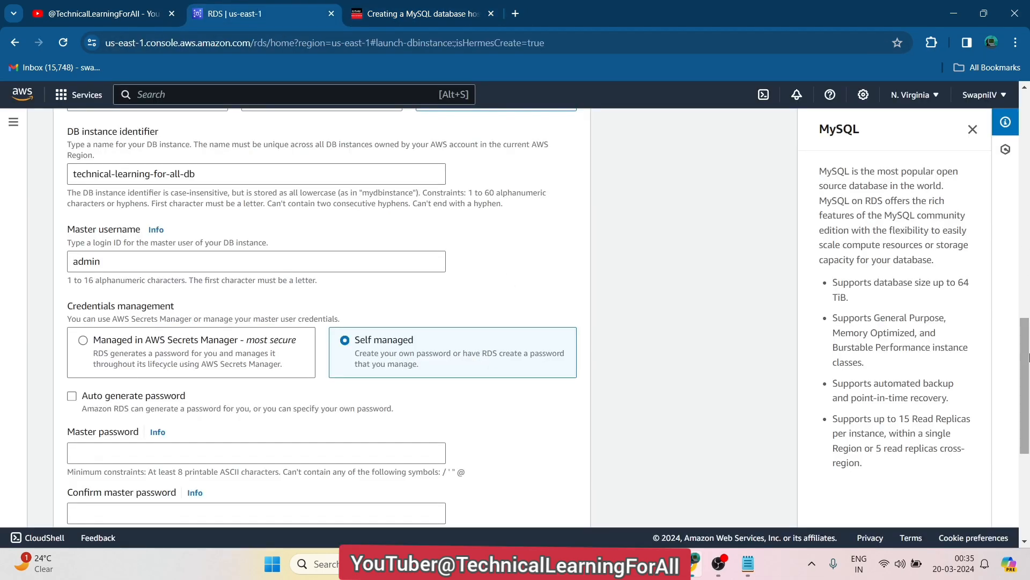
Start entering the master password in the Master password field
left_click_drag(1026, 354, 1026, 394)
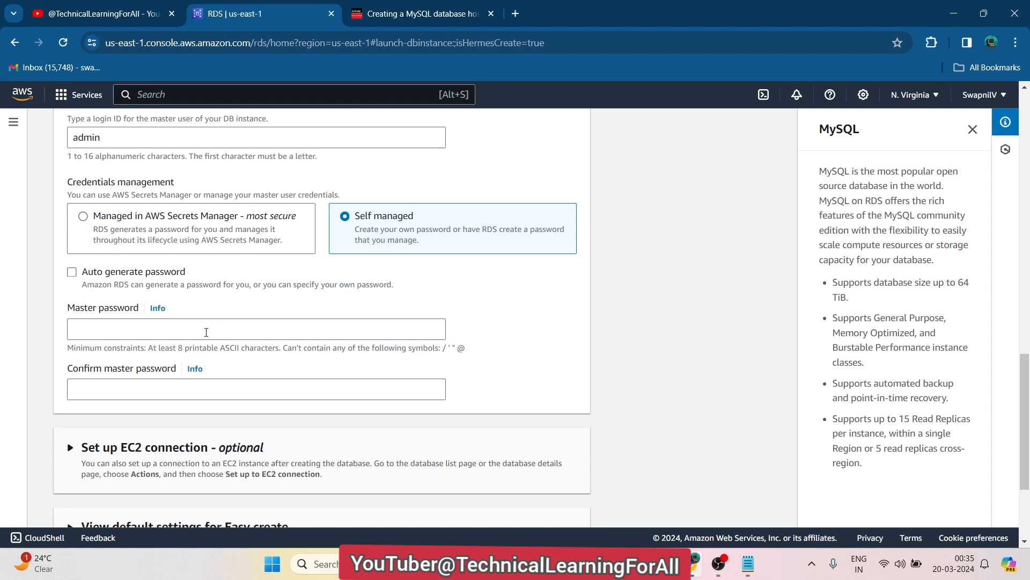
left_click(206, 332)
type("a")
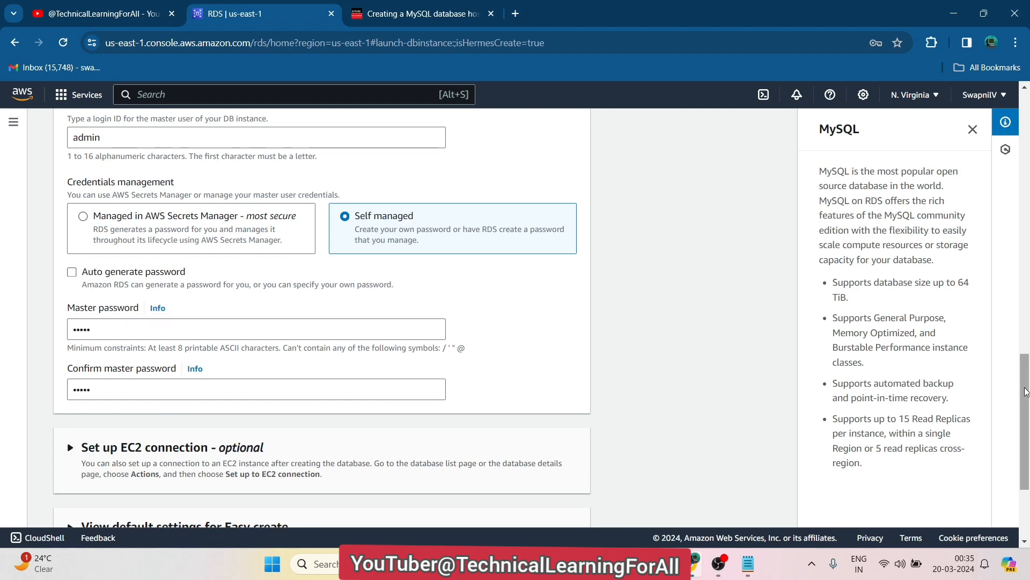
left_click_drag(1025, 391, 1025, 386)
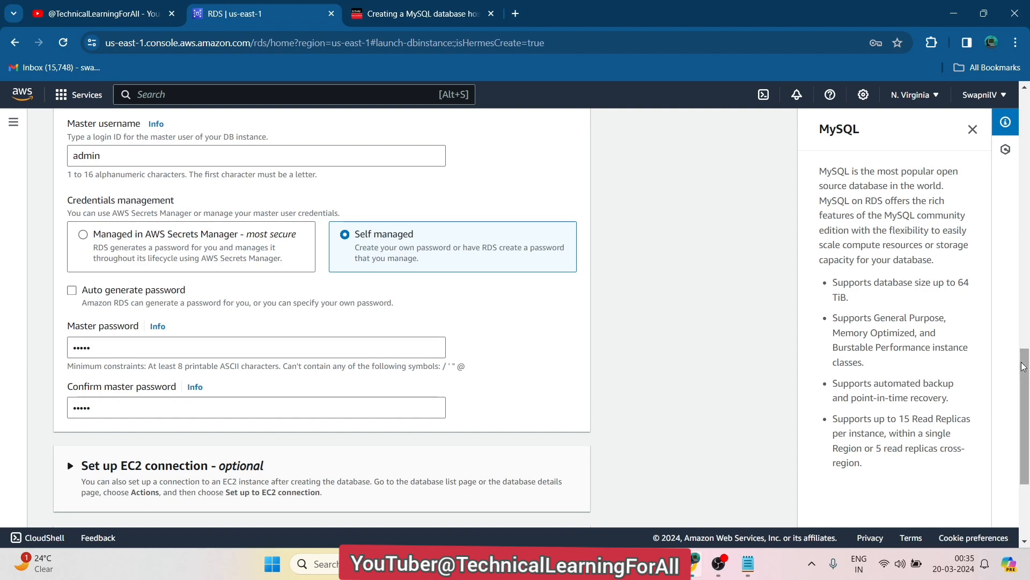
left_click_drag(1026, 389, 1028, 441)
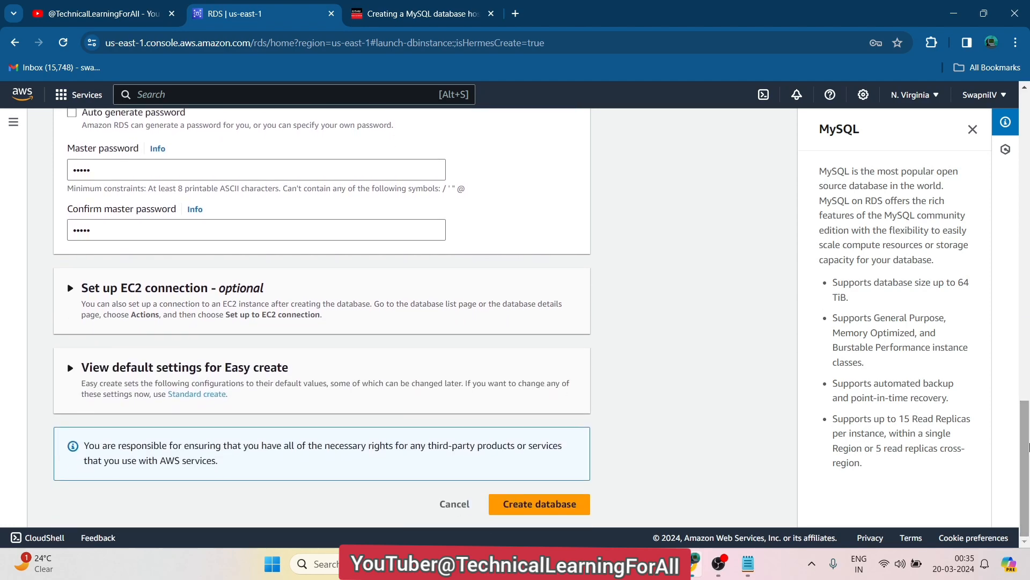
Check the example password line in the tutorial, then return to the RDS form
left_click(431, 11)
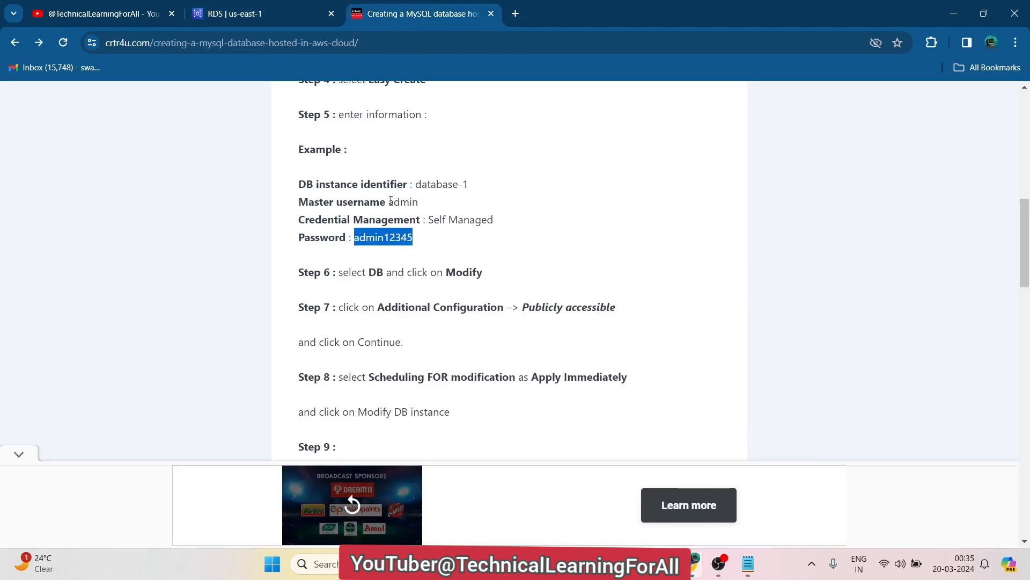
double_click(315, 236)
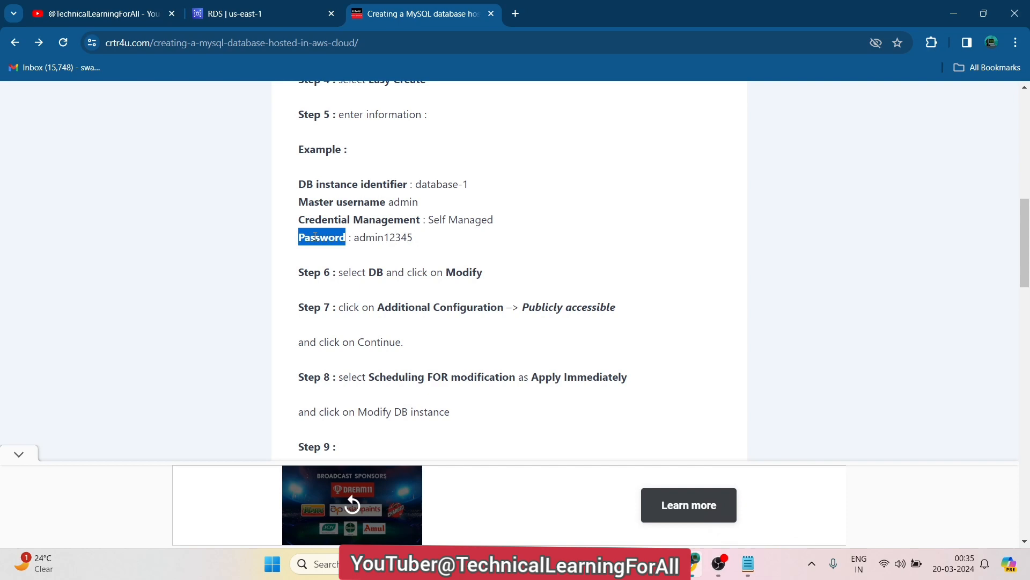
triple_click(348, 237)
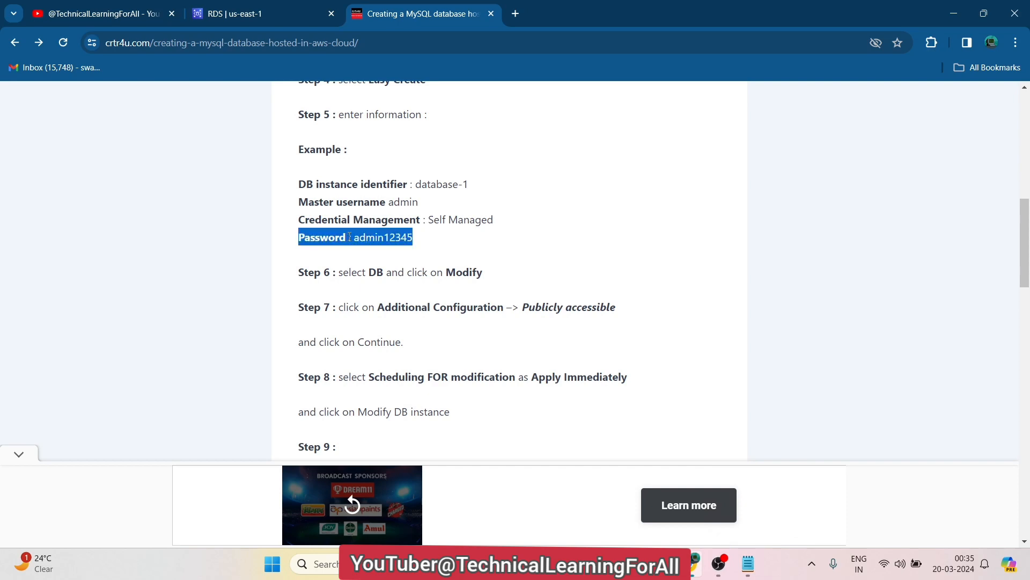
left_click(249, 10)
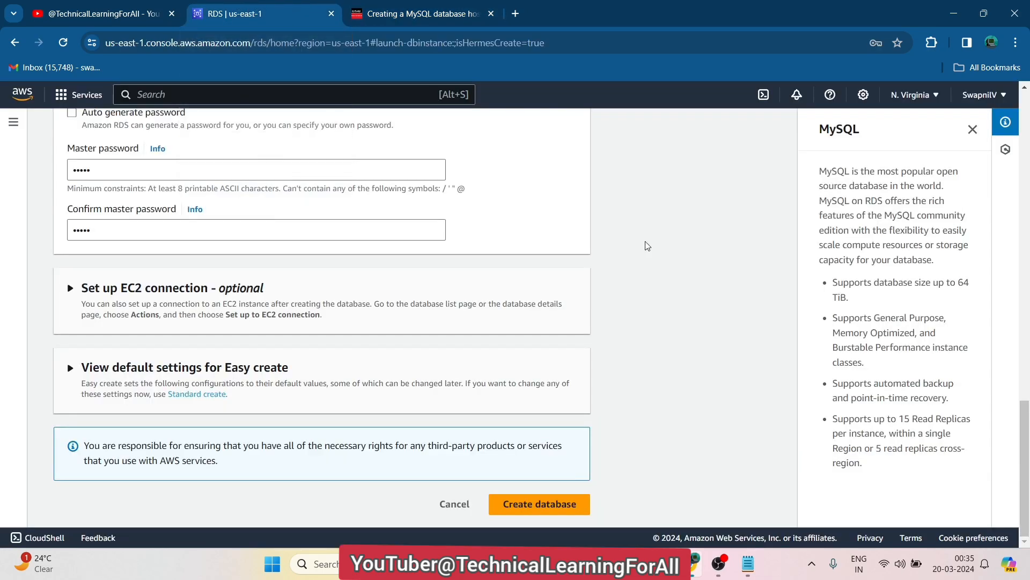
left_click_drag(1027, 430, 1027, 460)
left_click(70, 371)
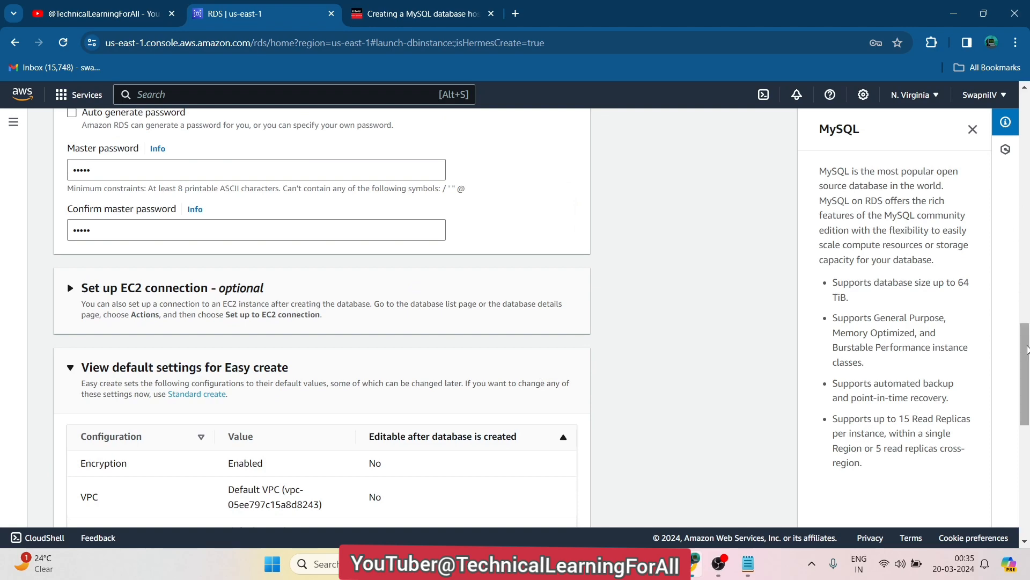
mouse_move(1026, 349)
left_mouse_down()
mouse_move(1026, 462)
mouse_move(1026, 300)
mouse_move(1026, 355)
left_mouse_up()
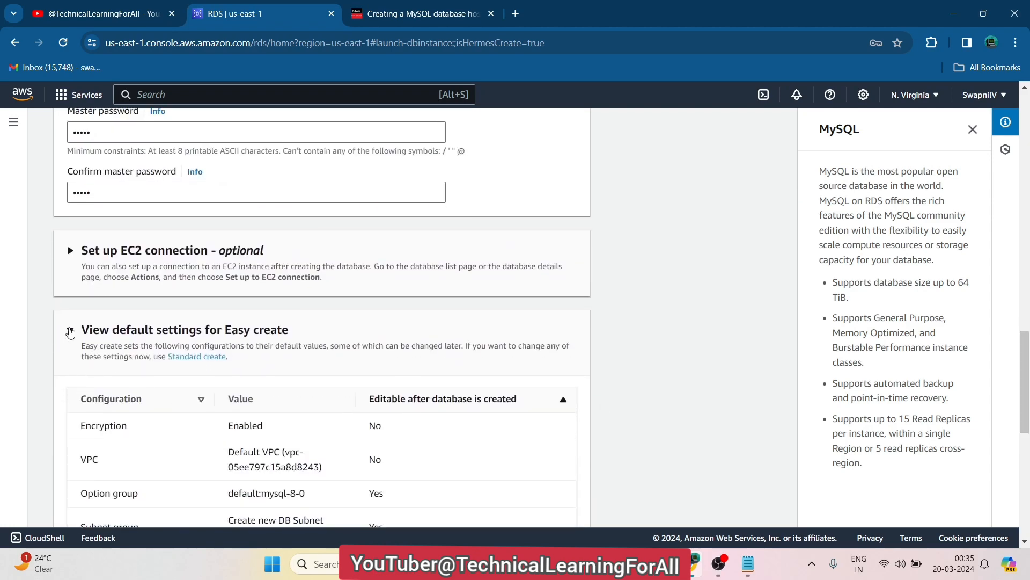
left_click(71, 331)
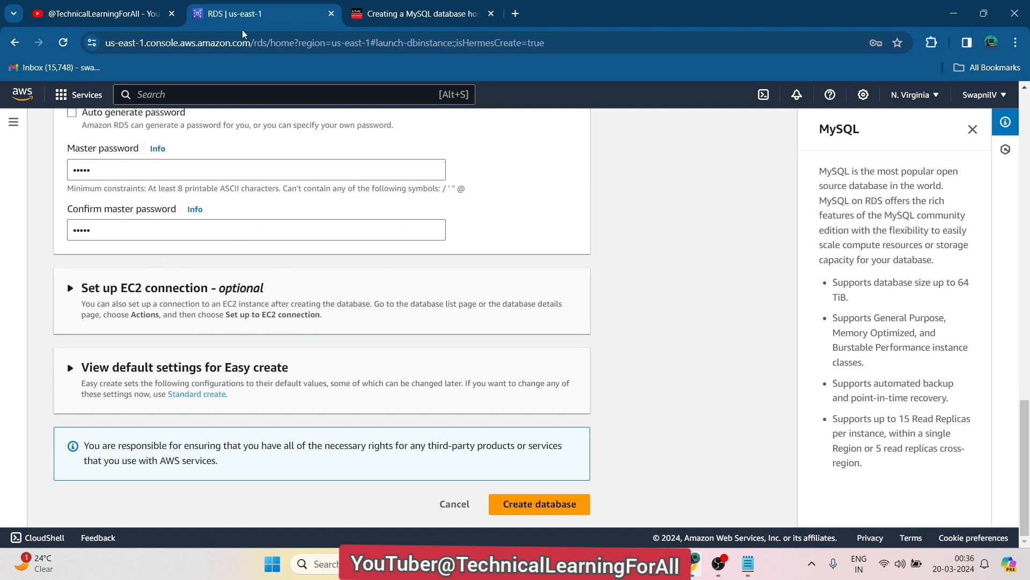
left_click(150, 10)
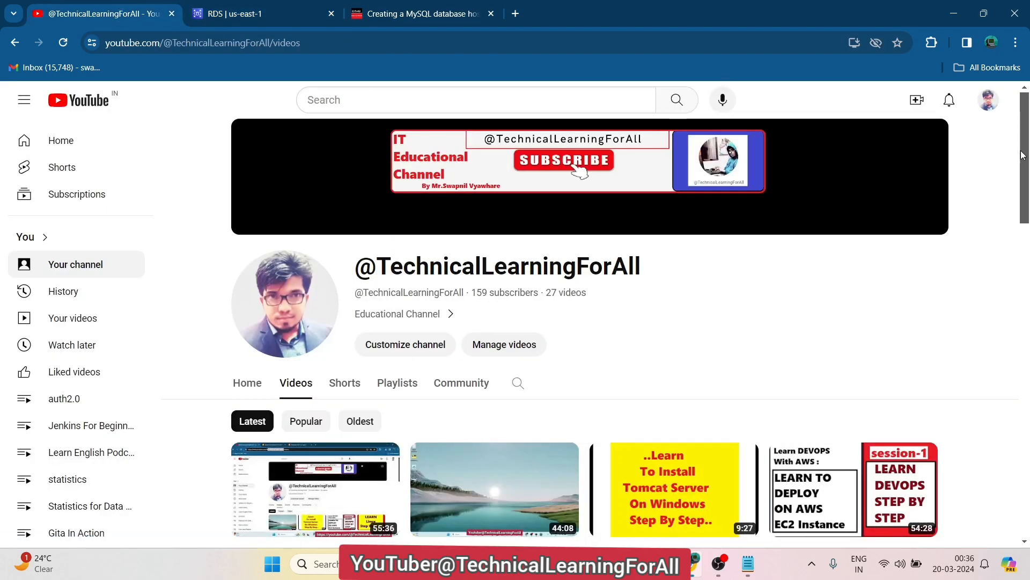
Scroll through the YouTube channel's uploaded videos, then return to the RDS form tab
scroll(1029, 125, "down", 5)
left_click_drag(1029, 235, 1029, 233)
scroll(513, 368, "down", 1)
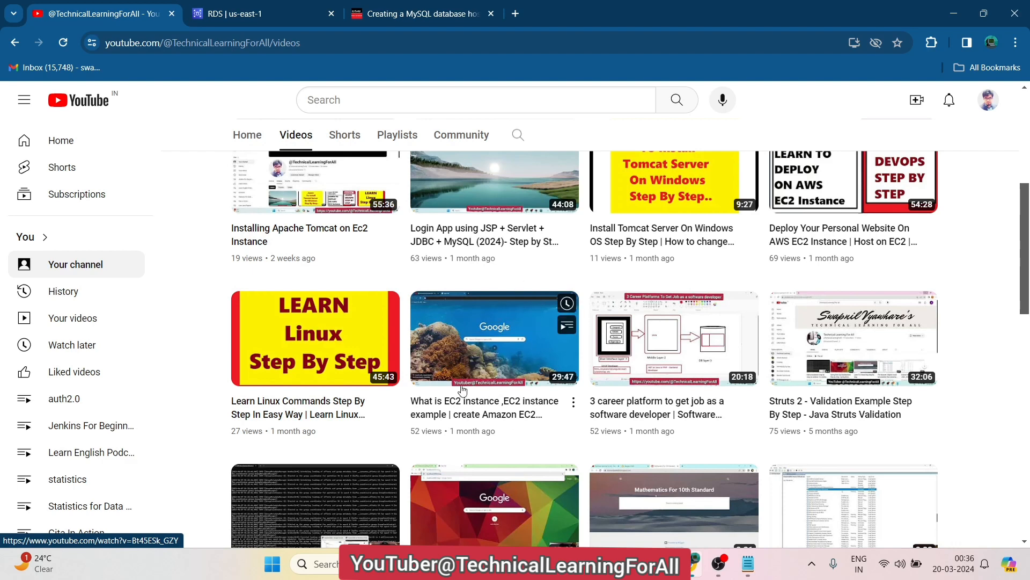
mouse_move(850, 213)
left_click(274, 5)
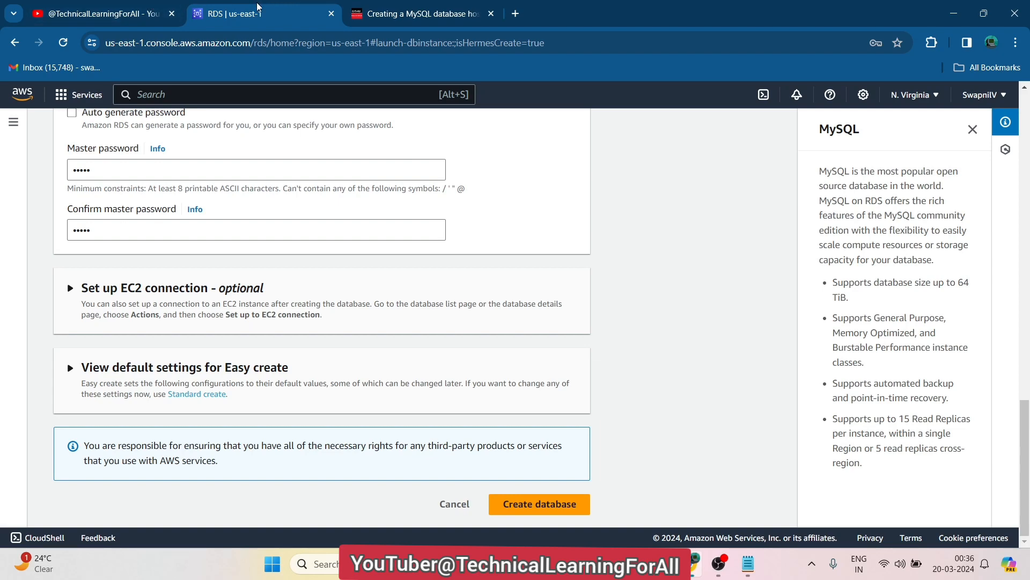
Close the MySQL information panel and scroll back to the DB instance identifier
left_click_drag(1024, 404, 1019, 328)
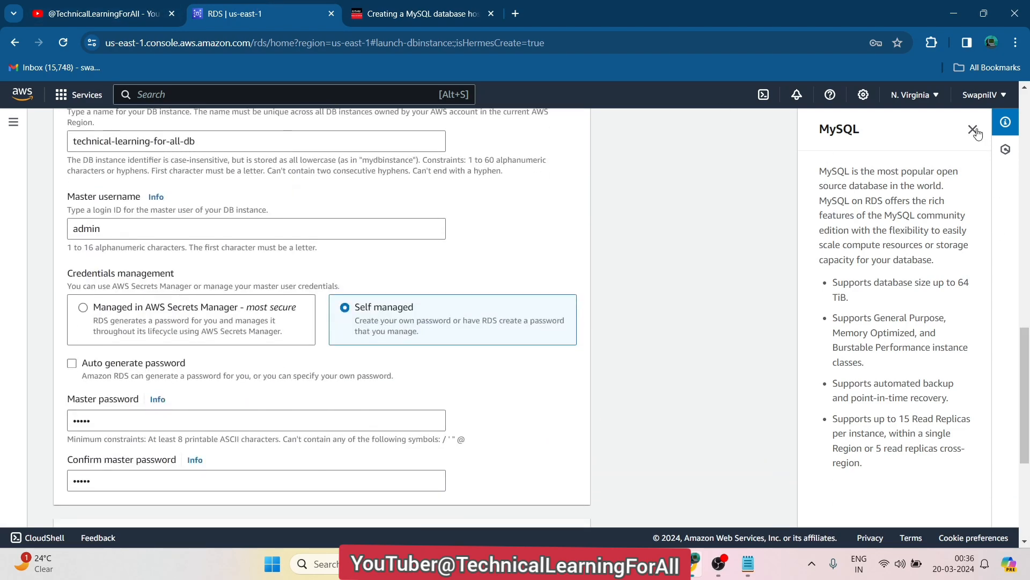
left_click(973, 130)
left_click_drag(1024, 418, 1023, 116)
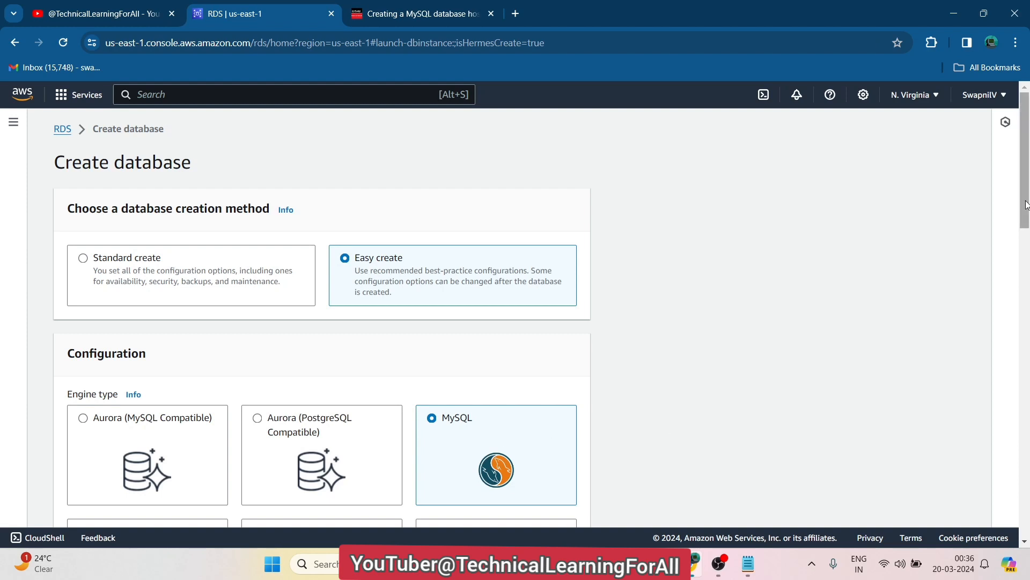
left_click_drag(1025, 202, 1025, 364)
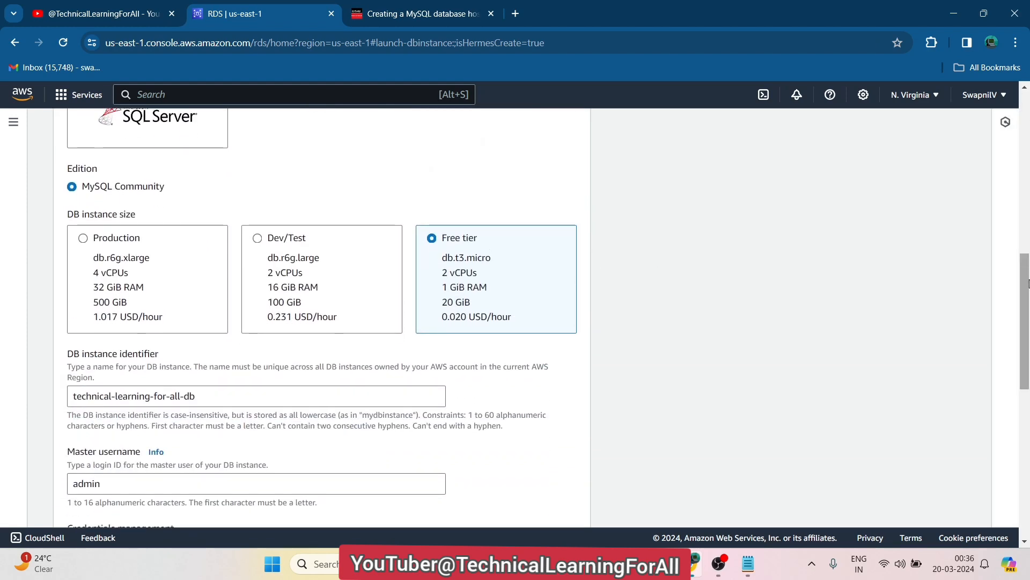
scroll(616, 278, "down", 3)
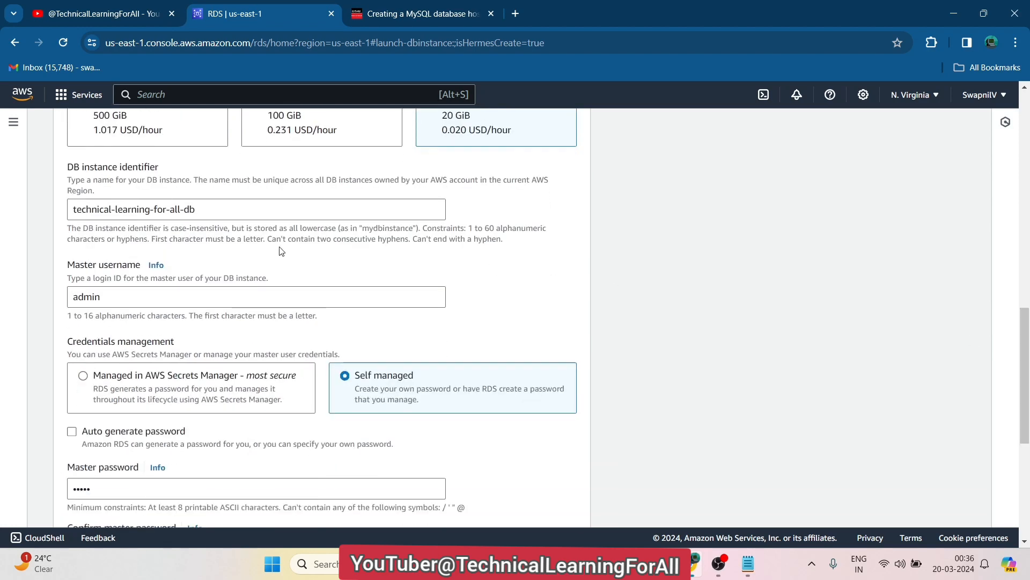
Change the identifier to technical-learning-for-all-mysql-db and select all of it
left_click(209, 211)
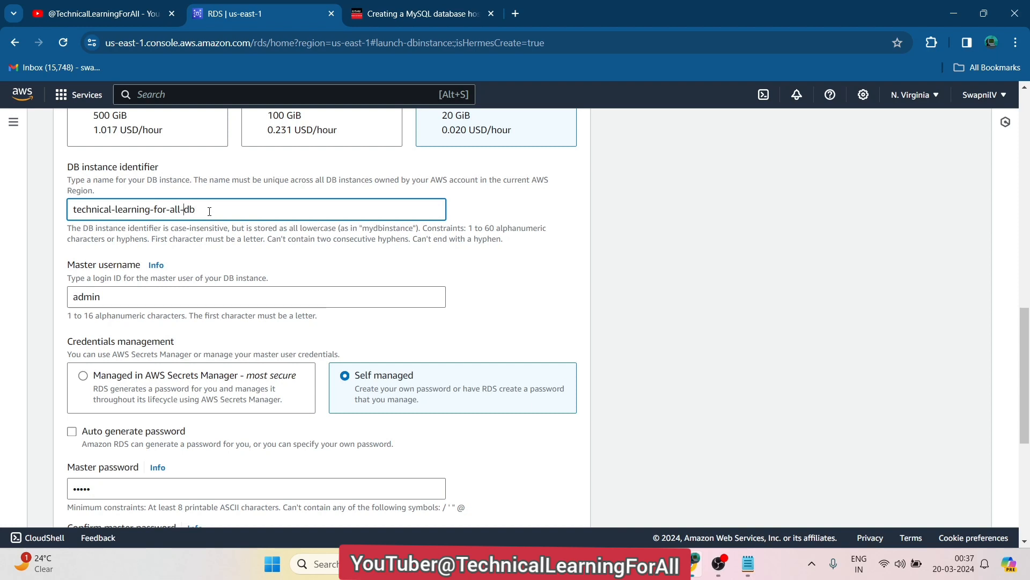
type("mdbysql-")
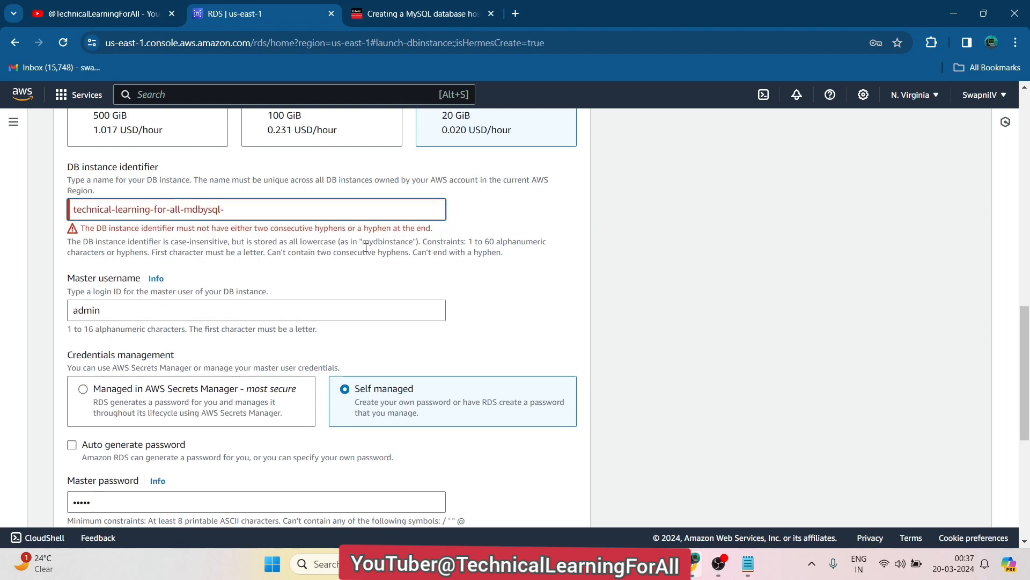
key("BackSpace")
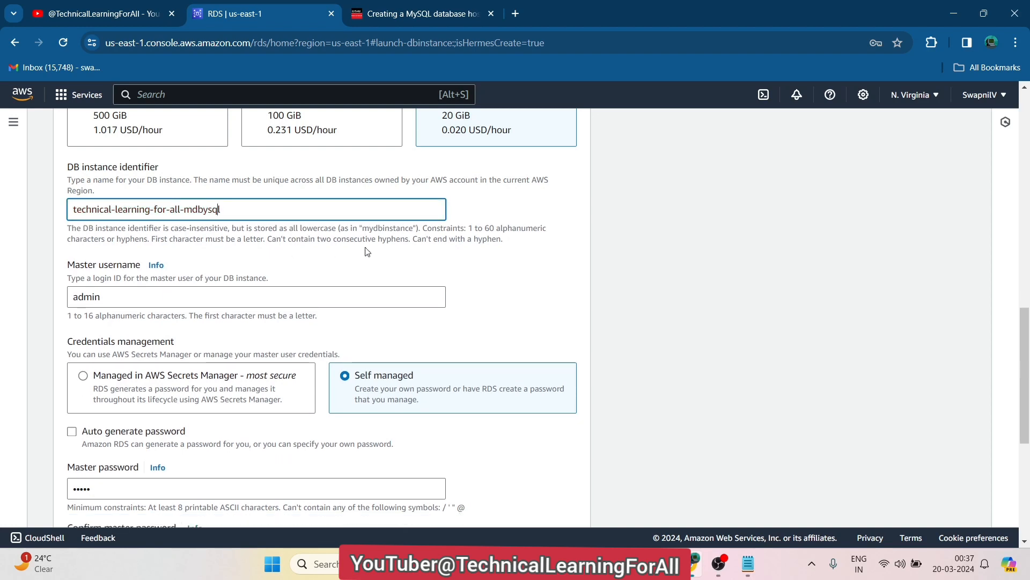
key("BackSpace")
key("BackSpace")
key("BackSpace")
key("BackSpace")
key("BackSpace")
key("BackSpace")
key("BackSpace")
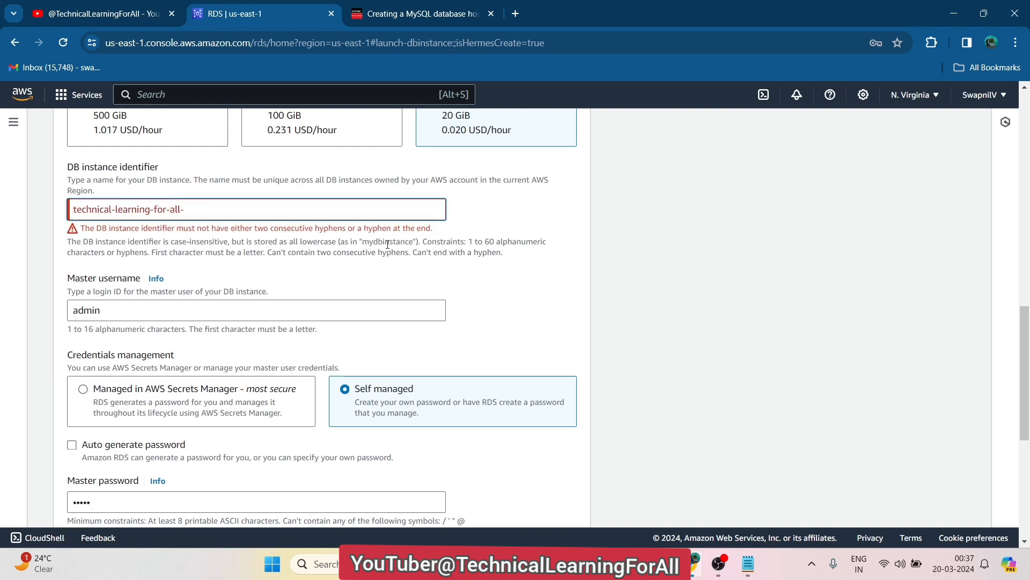
type("mysql")
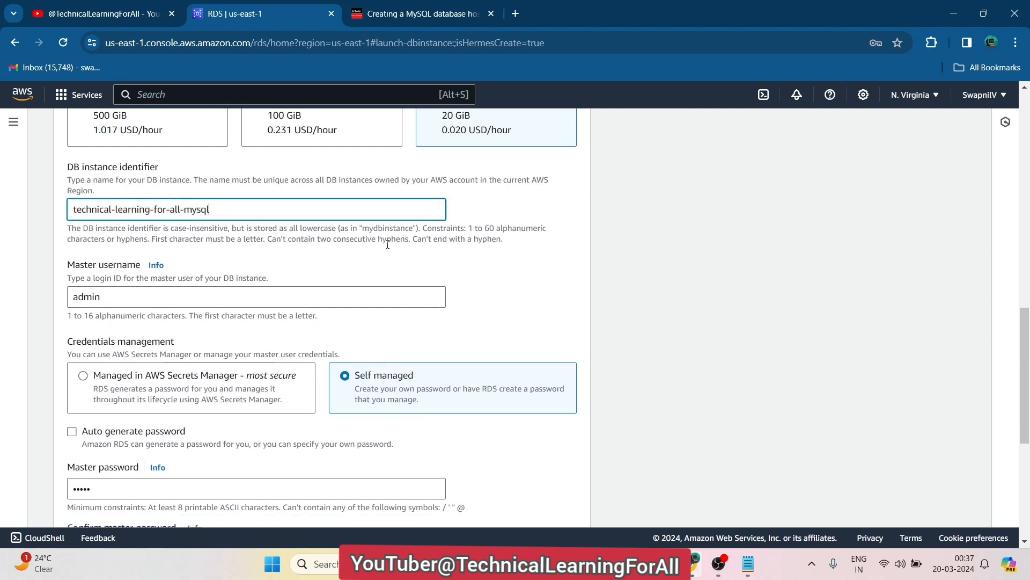
type("-db")
key("ctrl+a")
key("ctrl+c")
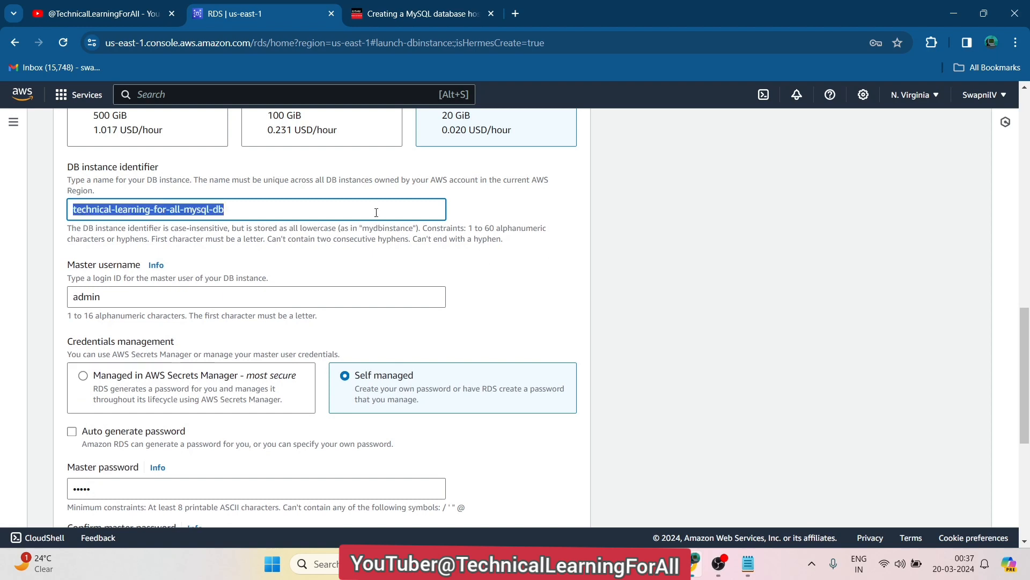
In the Notepad notes, replace the old identifier with technical-learning-for-all-mysql-db
left_click(748, 564)
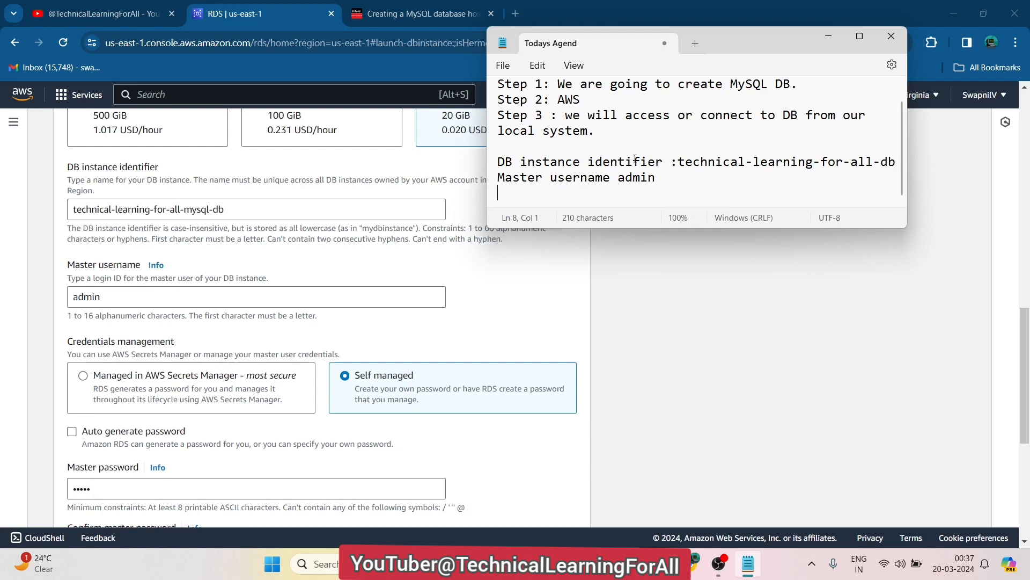
left_click(687, 159)
key("shift+Down")
key("shift+Left")
key("shift+Left")
key("shift+Left")
key("shift+Left")
key("shift+Left")
key("shift+Left")
key("shift+Left")
key("shift+Left")
key("shift+Left")
key("shift+Left")
key("shift+Left")
key("shift+Left")
key("shift+Left")
key("shift+Left")
key("shift+Left")
key("shift+Left")
key("shift+Left")
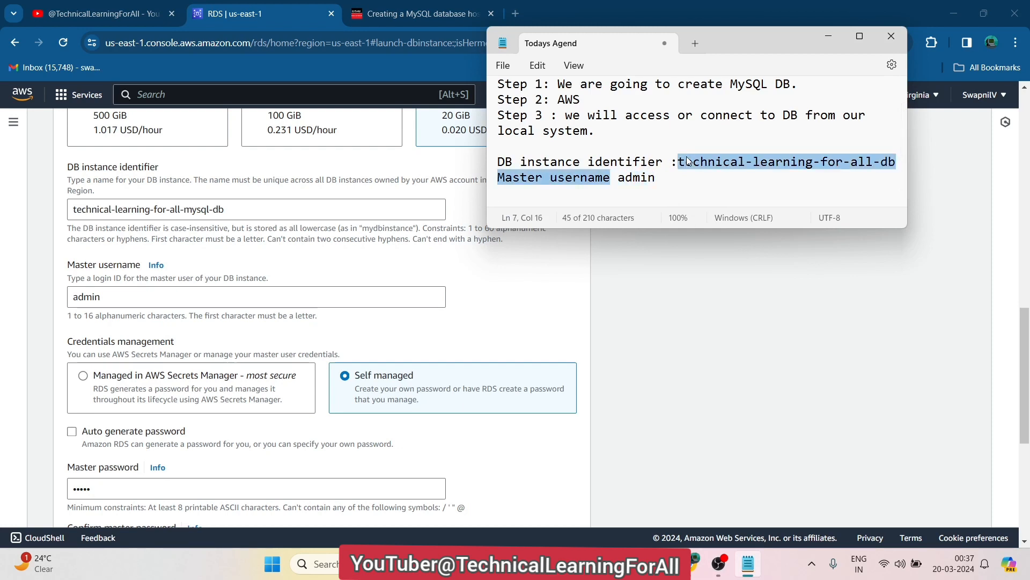
key("shift+Left")
key("shift+Left")
key("shift+Left")
key("shift+Left")
key("shift+Left")
key("shift+Left")
key("shift+Left")
key("shift+Right")
key("shift+Right")
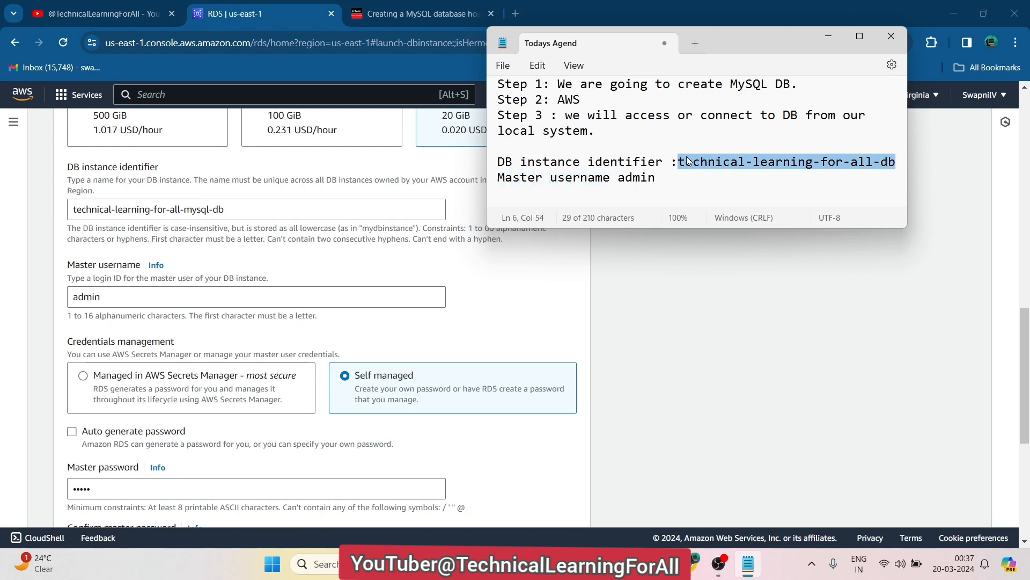
key("BackSpace")
key("ctrl+v")
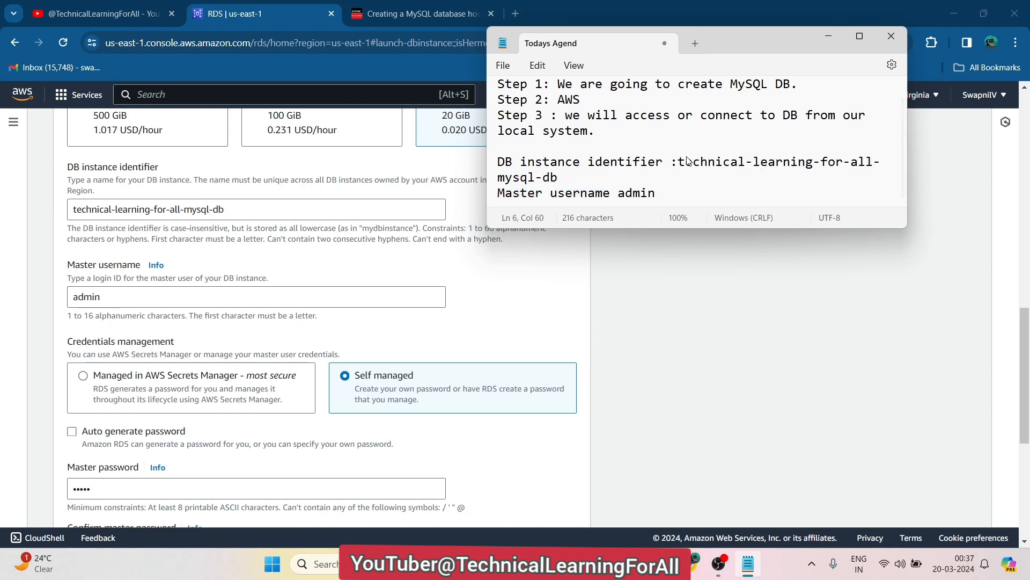
Add a 'Master password' line to the notes with the chosen password value
key("ctrl+End")
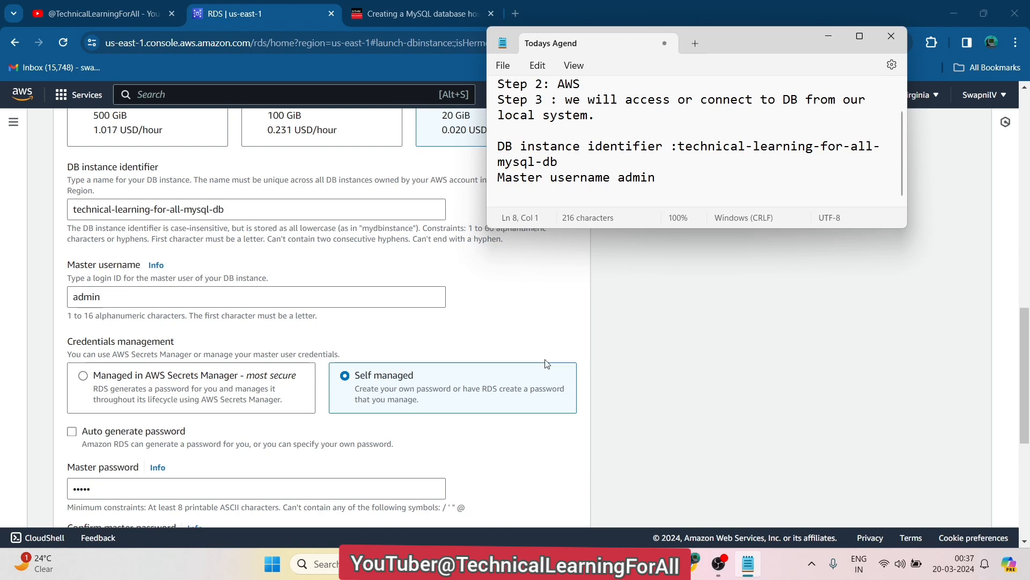
left_click_drag(67, 473, 143, 475)
key("ctrl+c")
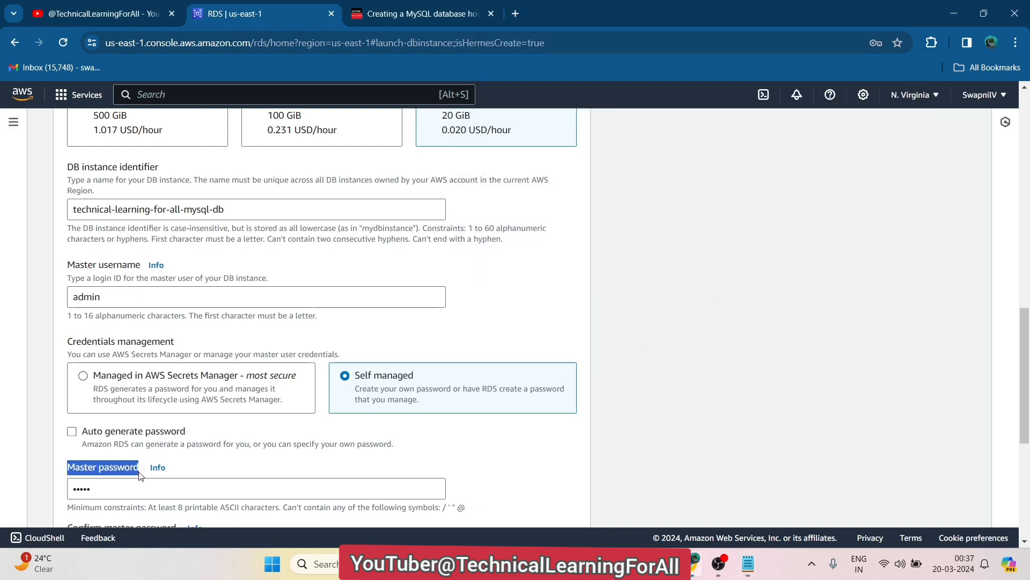
left_click(748, 563)
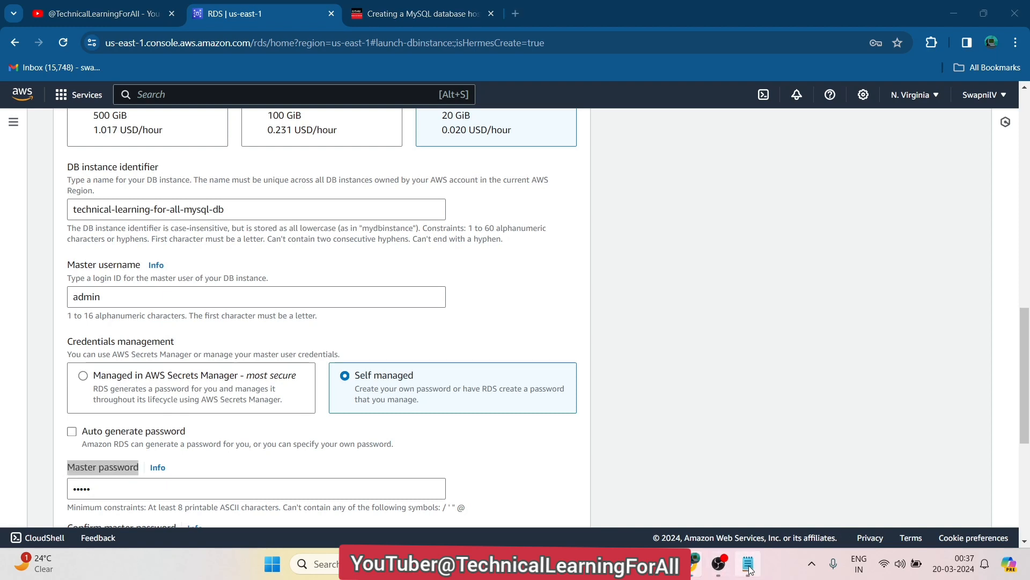
key("ctrl+v")
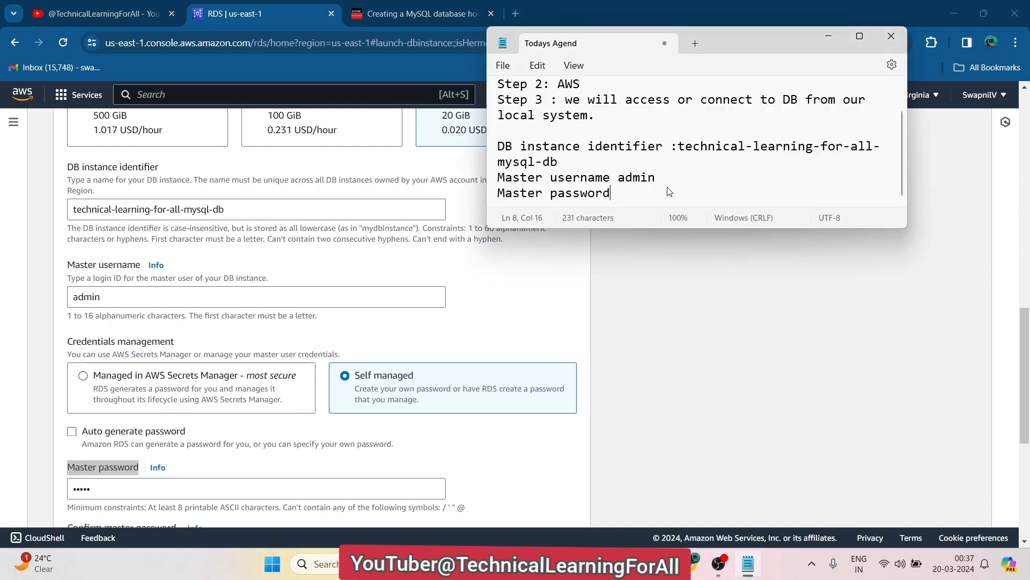
type("admin")
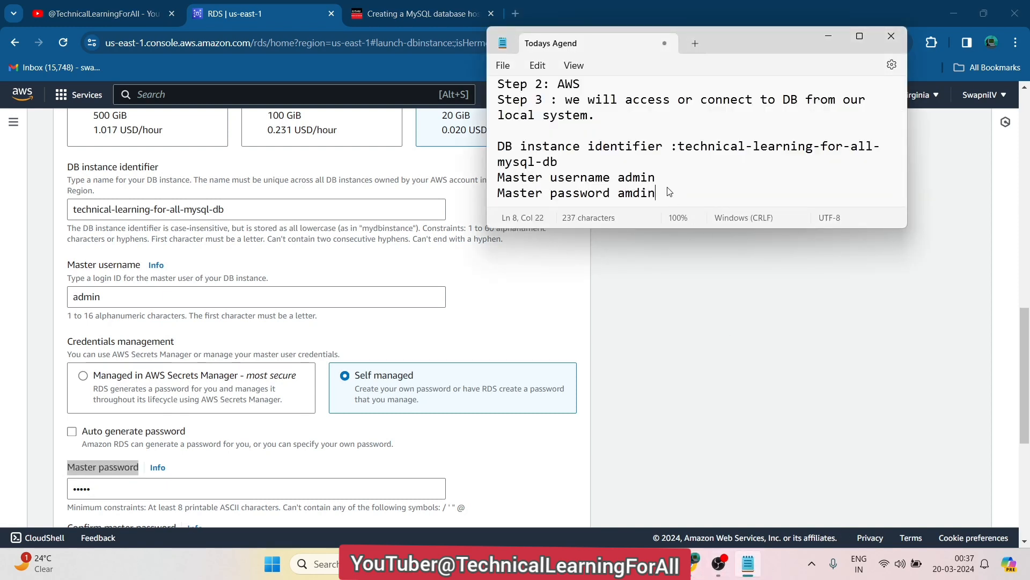
key("BackSpace")
key("BackSpace")
key("BackSpace")
key("BackSpace")
type("dmin")
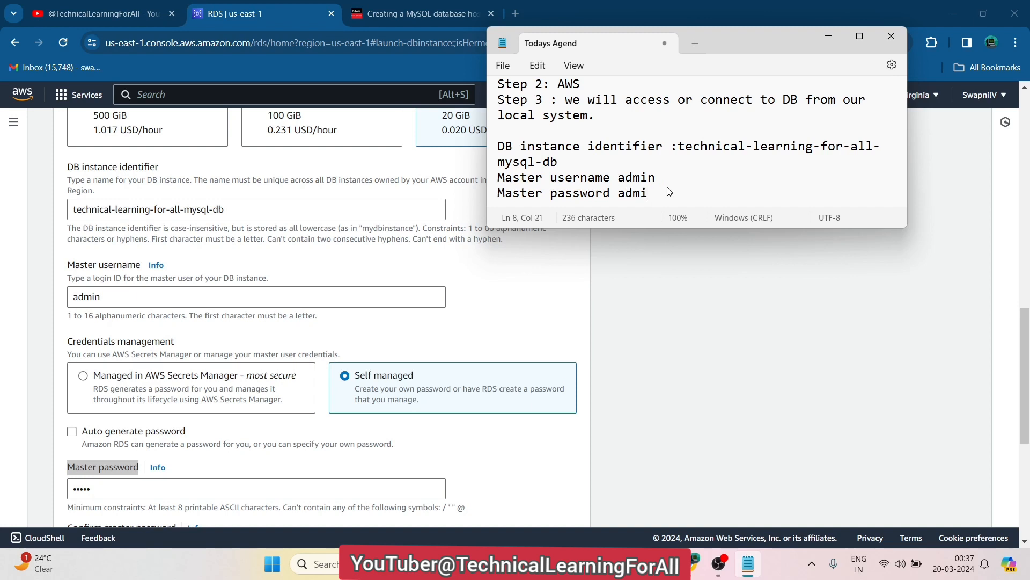
left_click(700, 331)
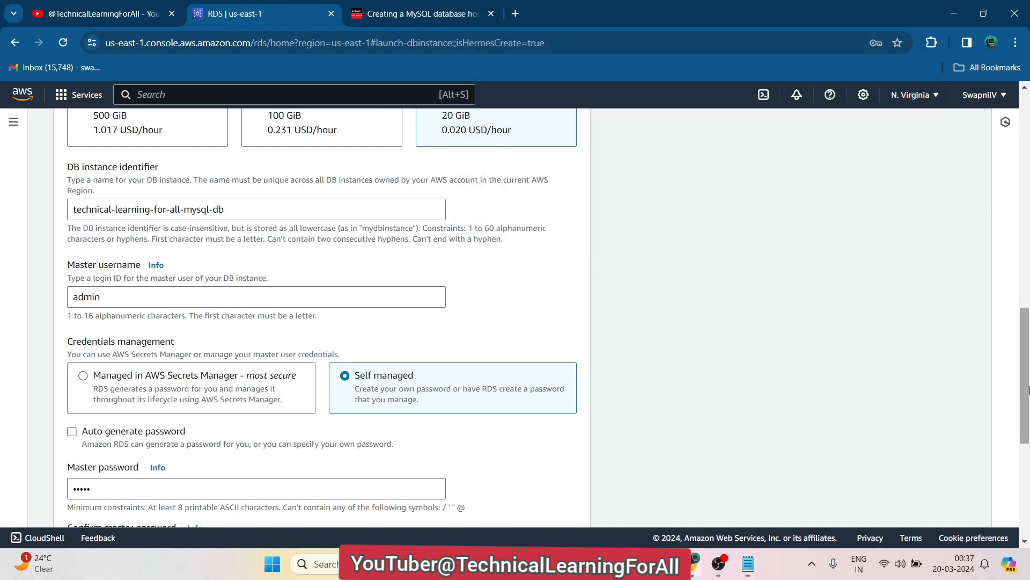
Submit Create database, exposing the 8-character minimum error on the master password
left_click_drag(1027, 381, 1026, 326)
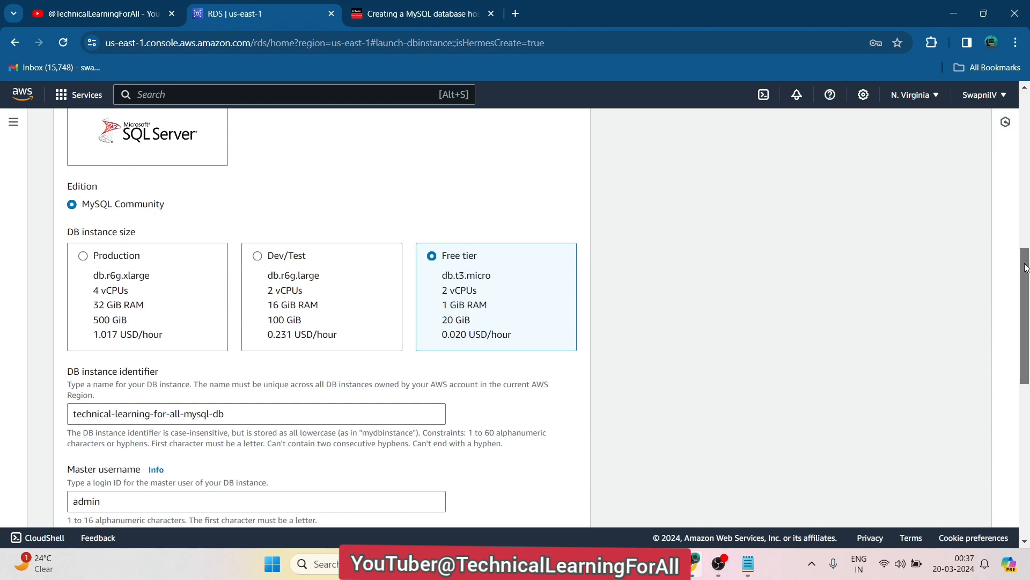
left_click_drag(1026, 266, 1026, 419)
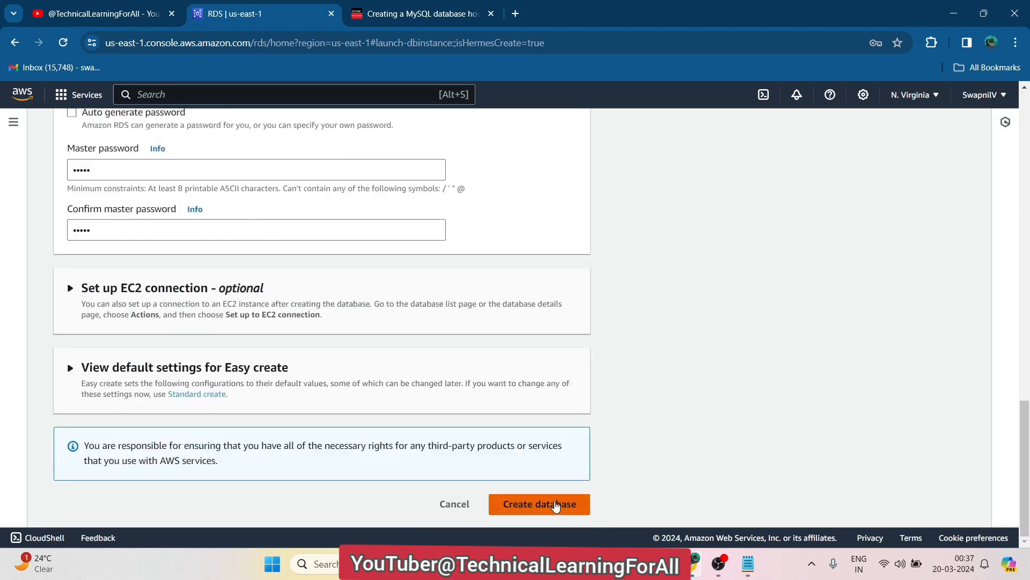
left_click(555, 505)
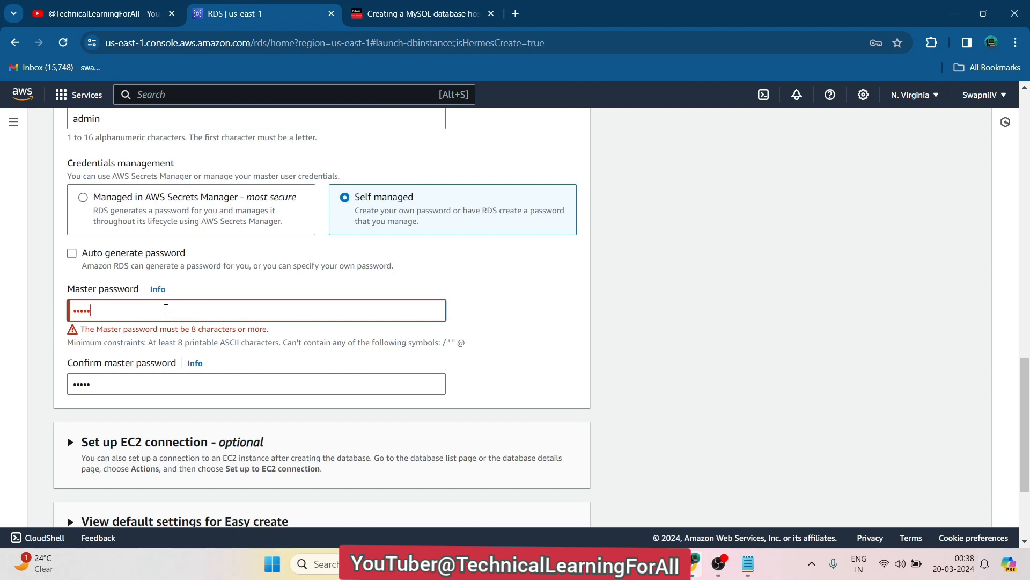
Lengthen the Master password and Confirm master password fields to matching 8+ character values
type("123")
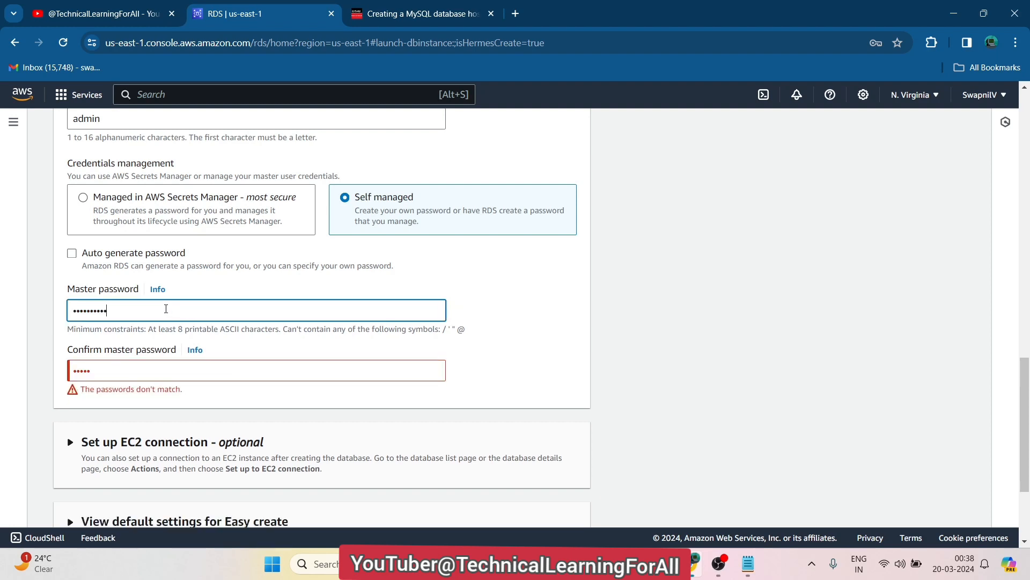
left_click(107, 373)
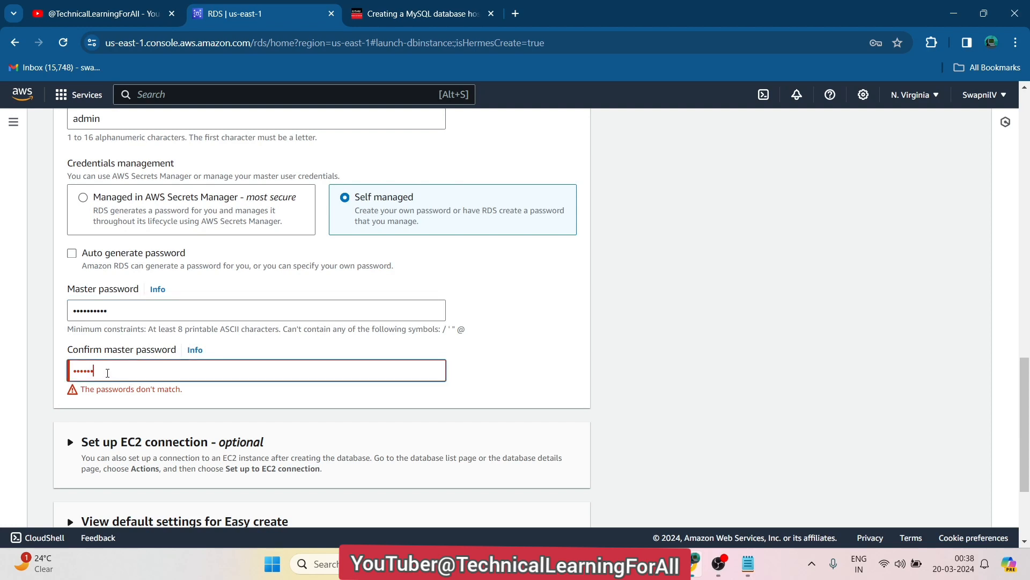
type("3")
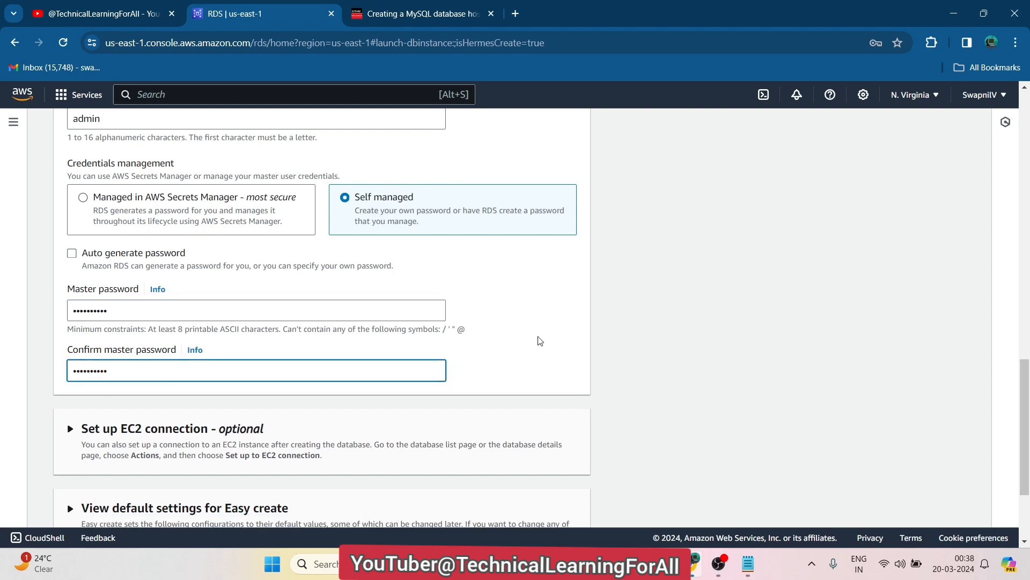
left_click(650, 330)
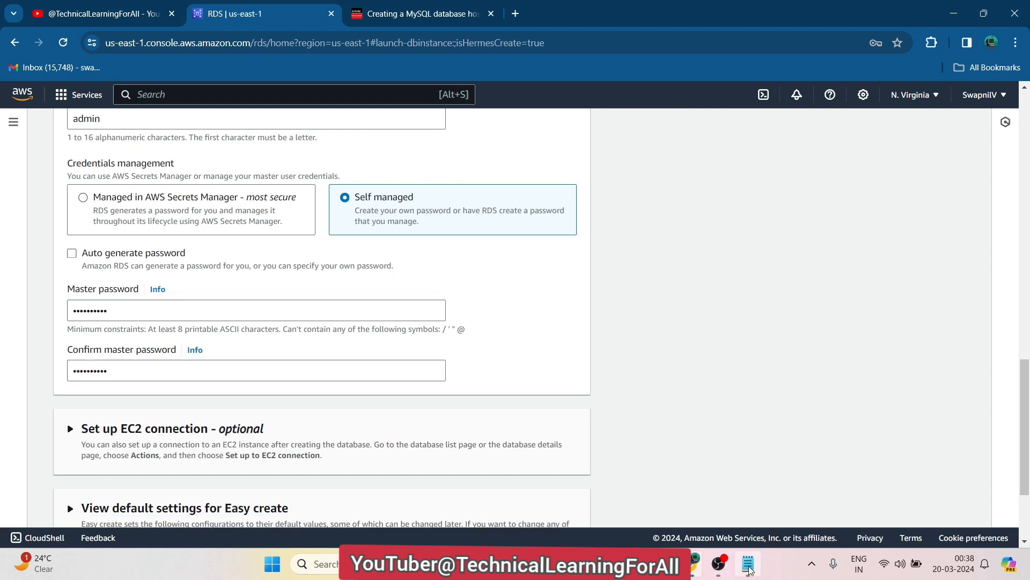
Update the password line in the Notepad notes to the new master password
left_click(748, 564)
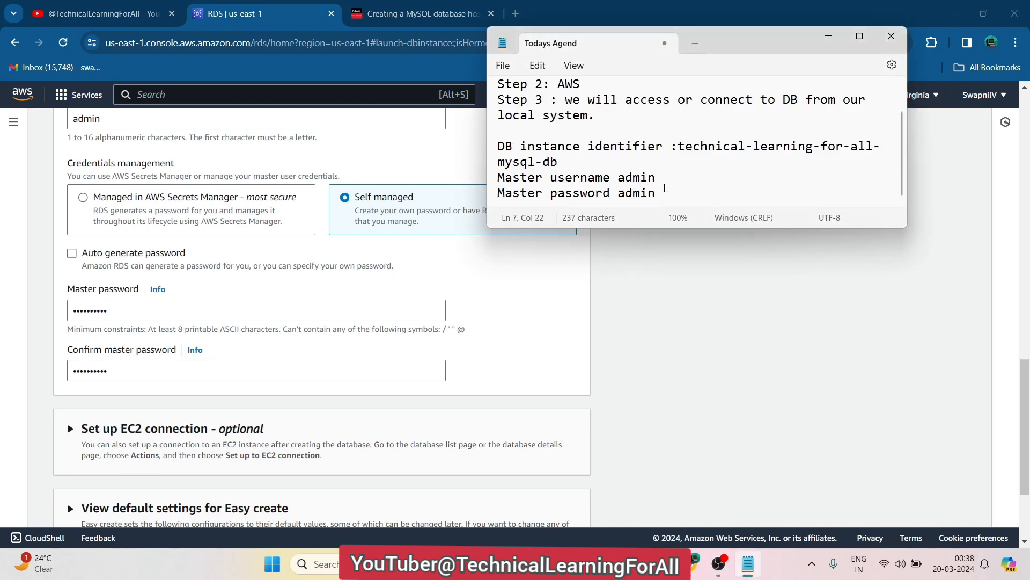
type("12345")
left_click_drag(705, 196, 618, 201)
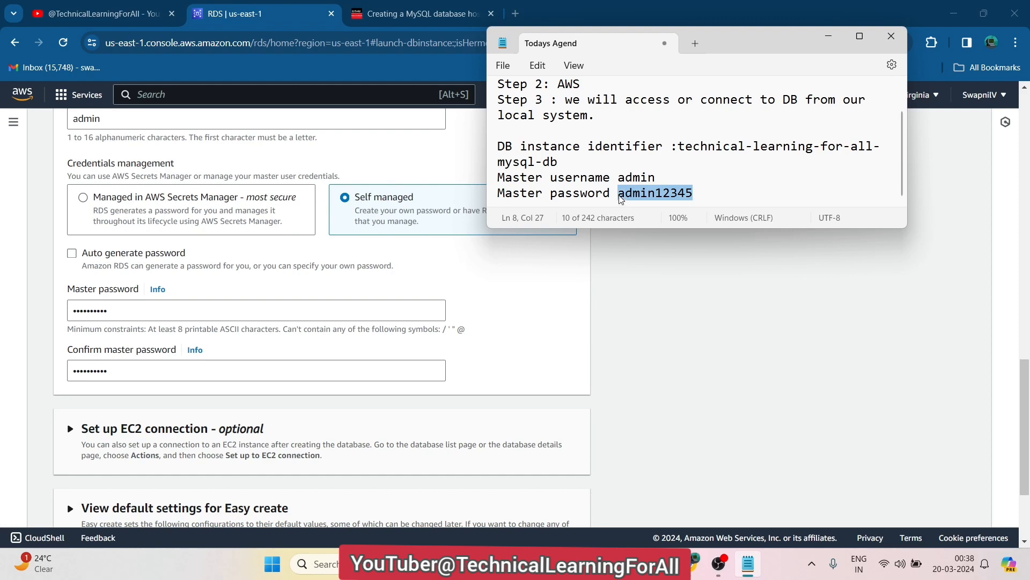
left_click(604, 297)
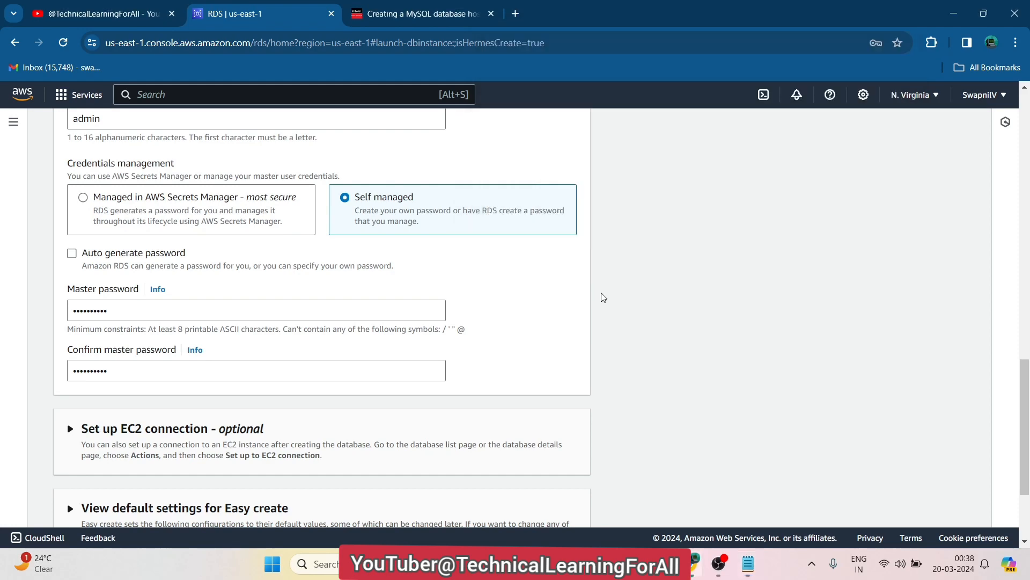
left_click_drag(1026, 399, 1028, 463)
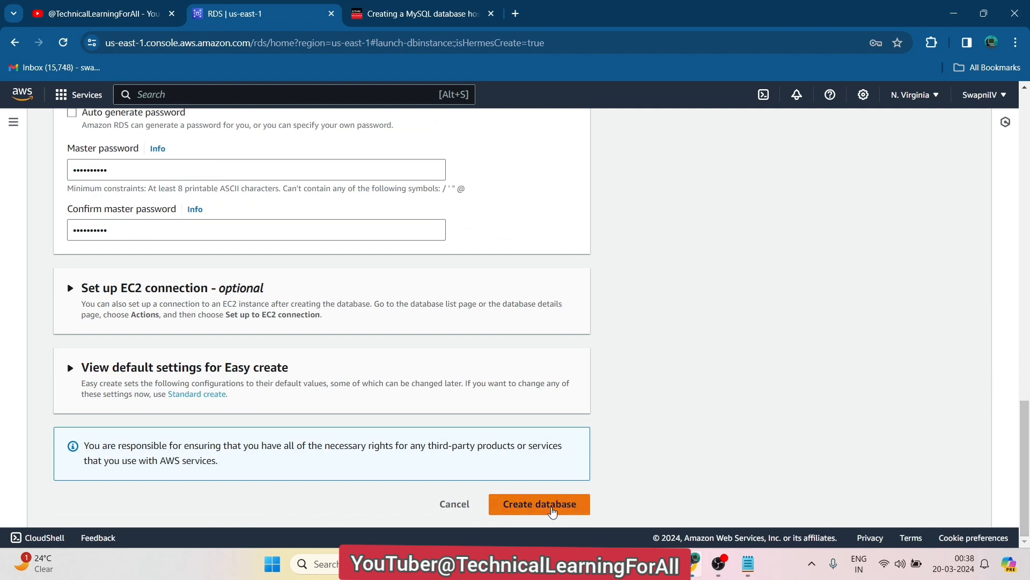
Create the database, dismissing the save-password prompt and the Suggested add-ons dialog
left_click(553, 511)
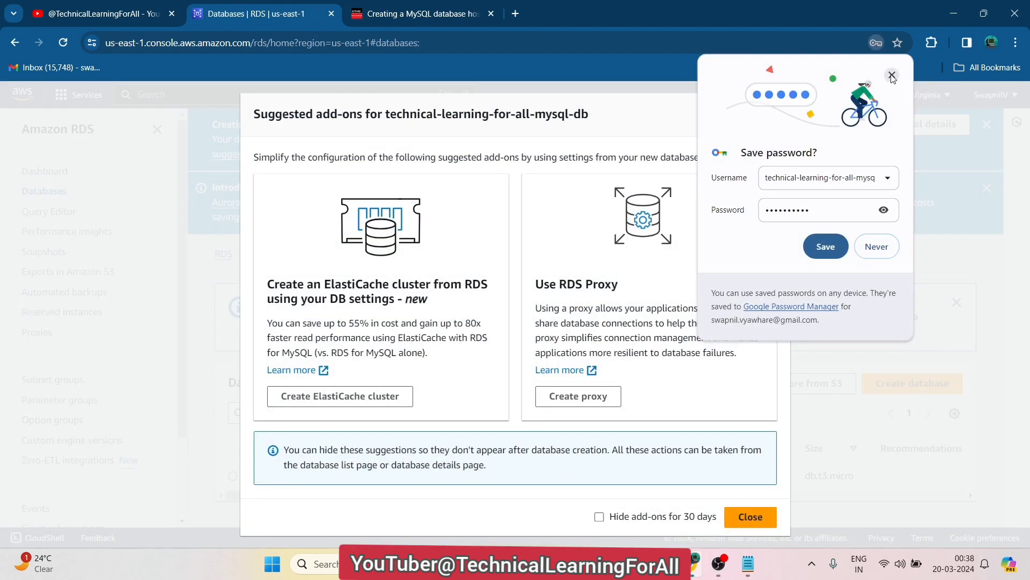
left_click(892, 76)
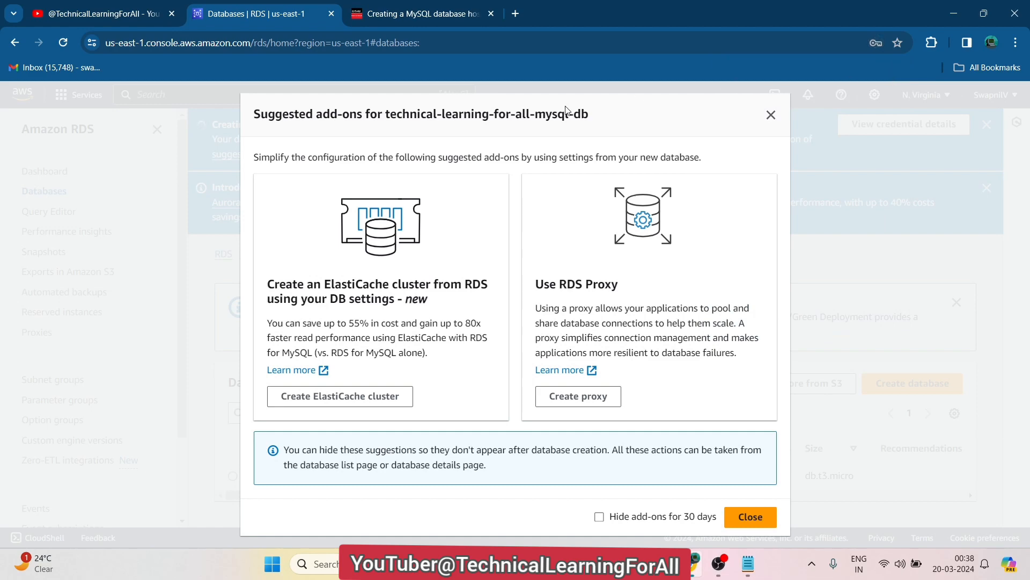
left_click(771, 114)
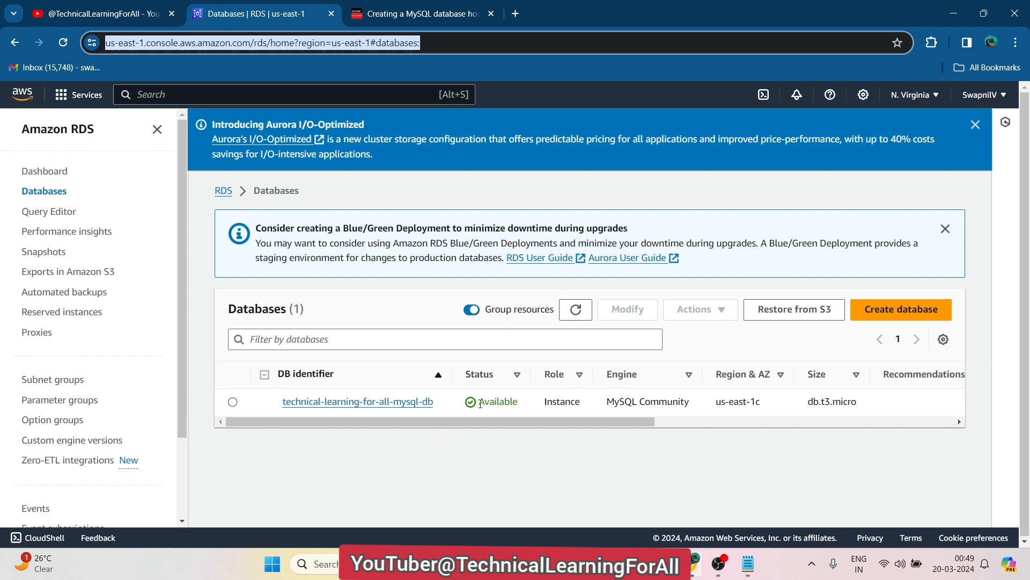
left_click(388, 16)
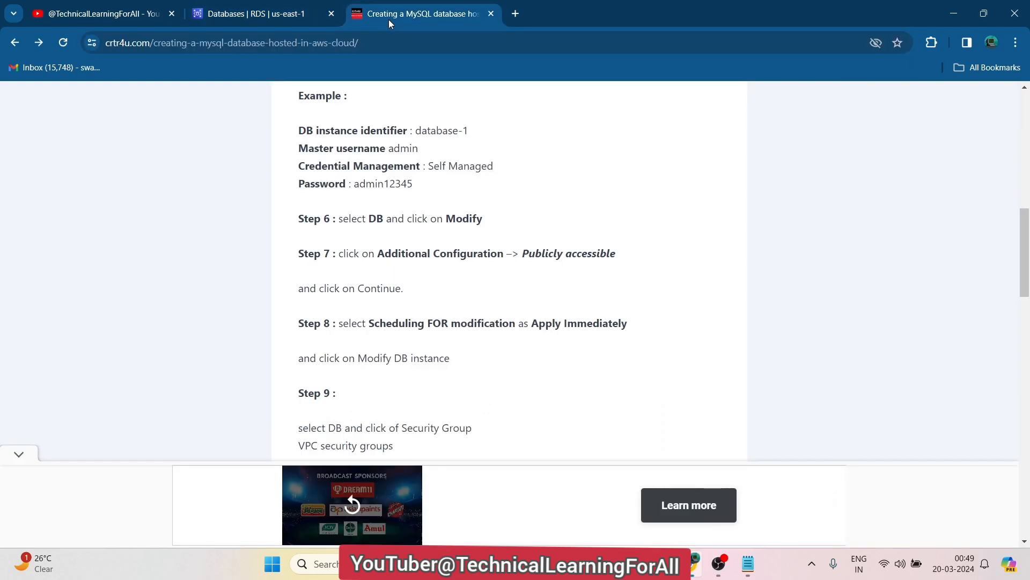
left_click(274, 4)
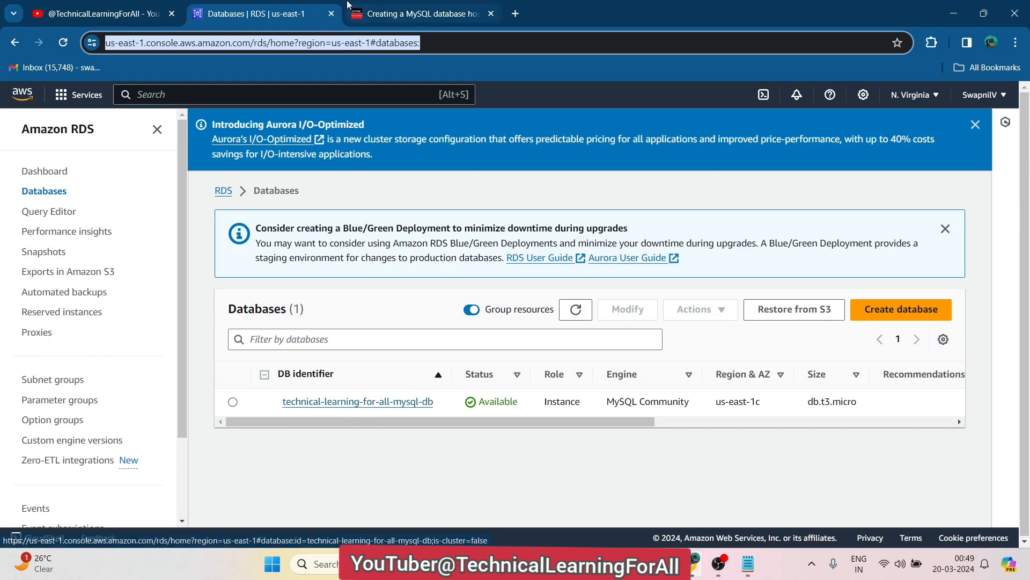
left_click(379, 15)
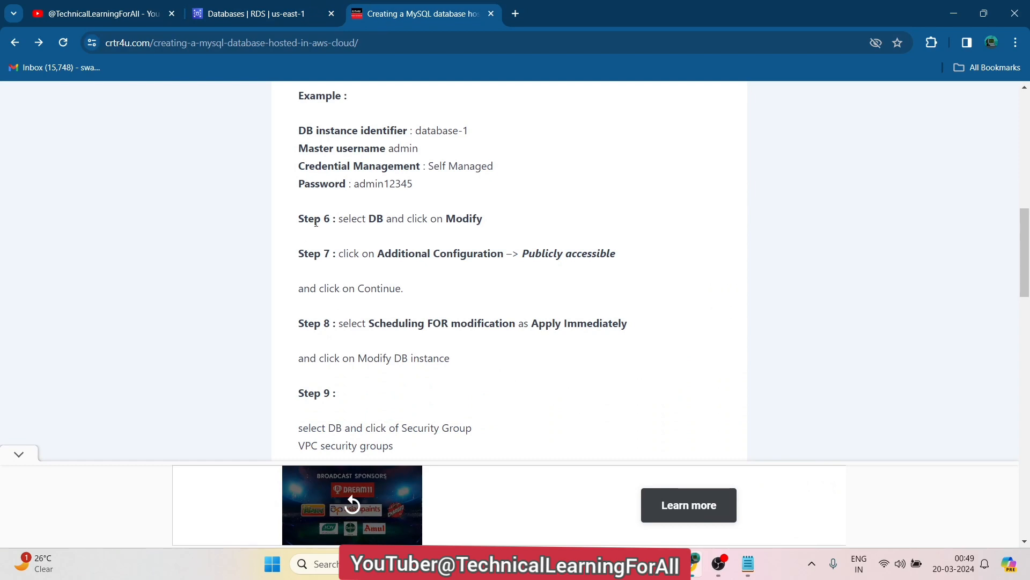
triple_click(337, 219)
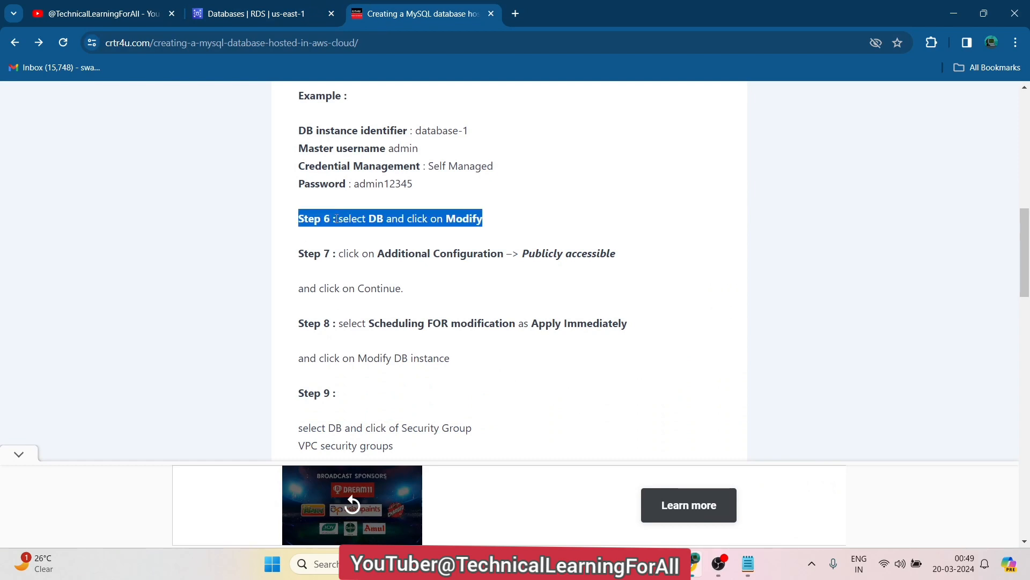
left_click(303, 15)
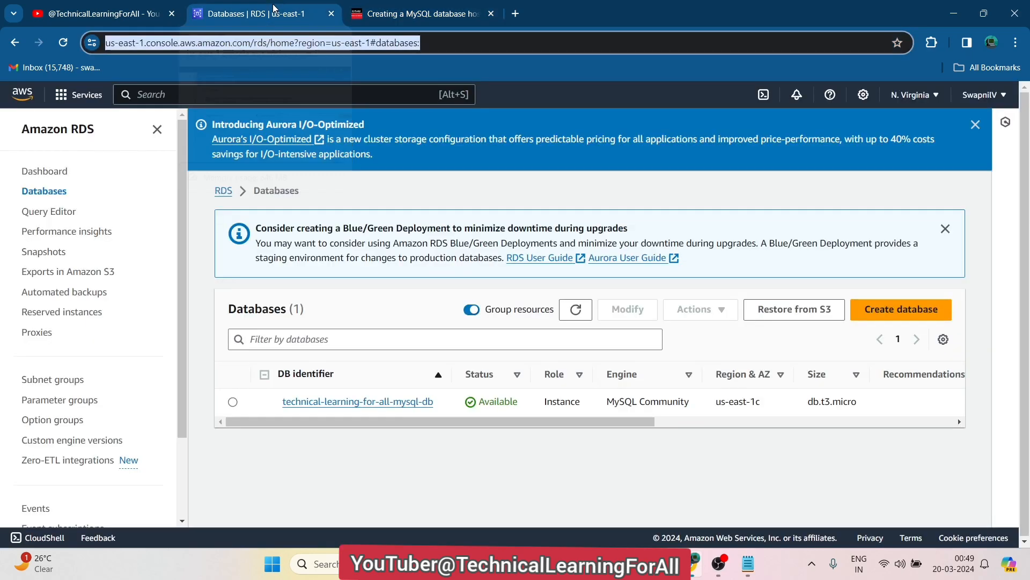
Select technical-learning-for-all-mysql-db and open Modify, reviewing its Additional configuration section
left_click(232, 402)
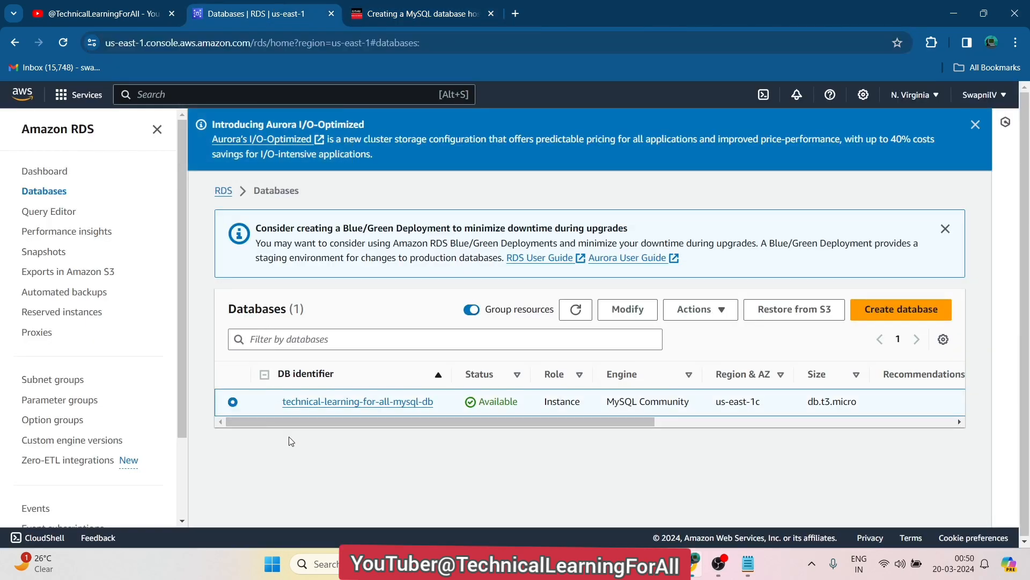
left_click(628, 314)
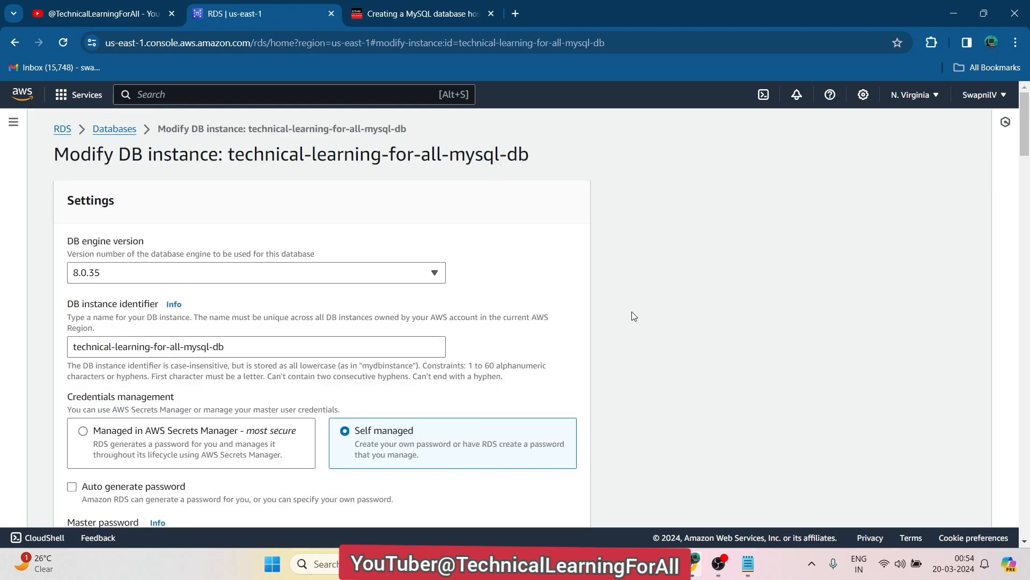
left_click(107, 131)
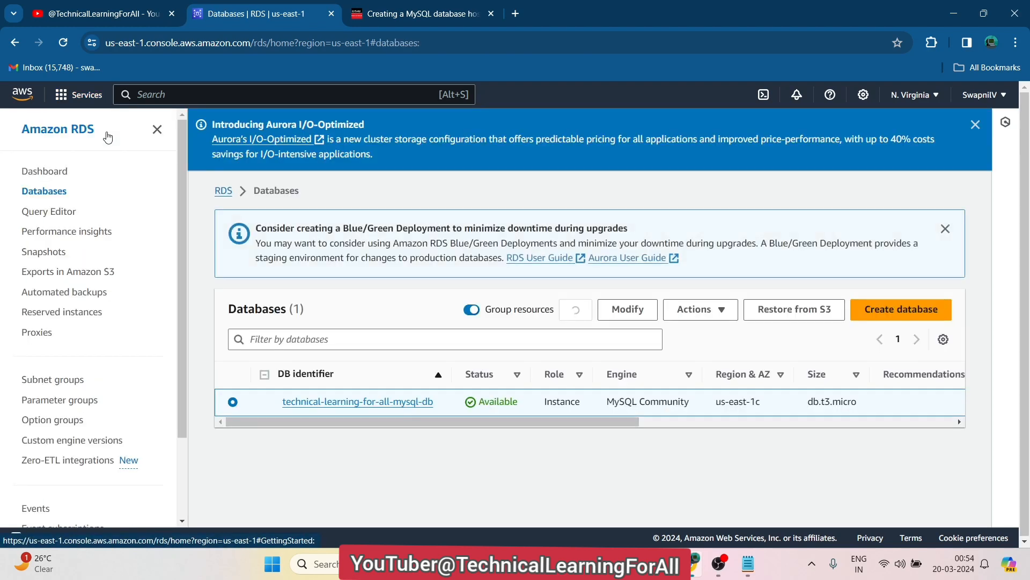
left_click(628, 312)
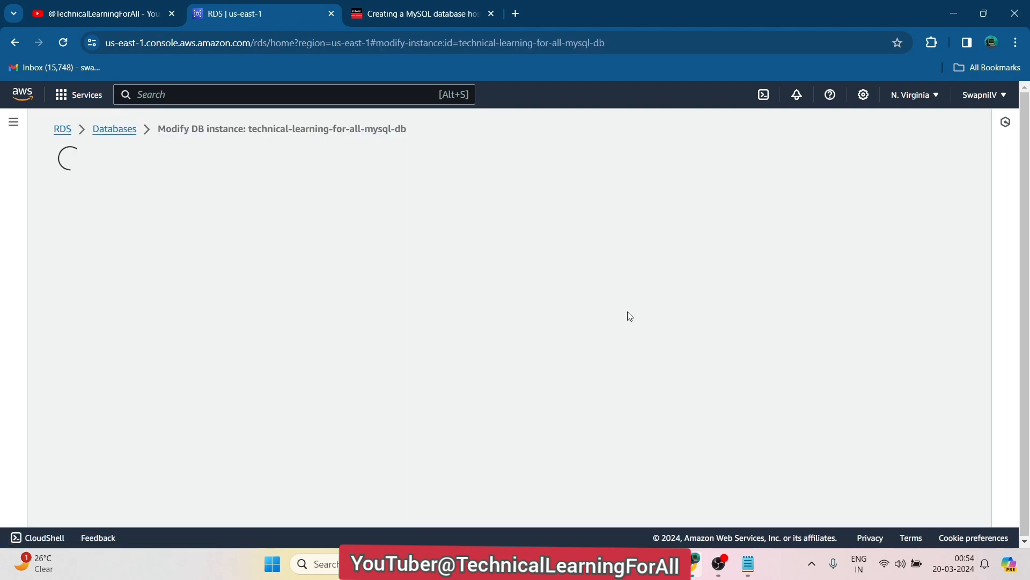
left_click_drag(1028, 135, 1027, 411)
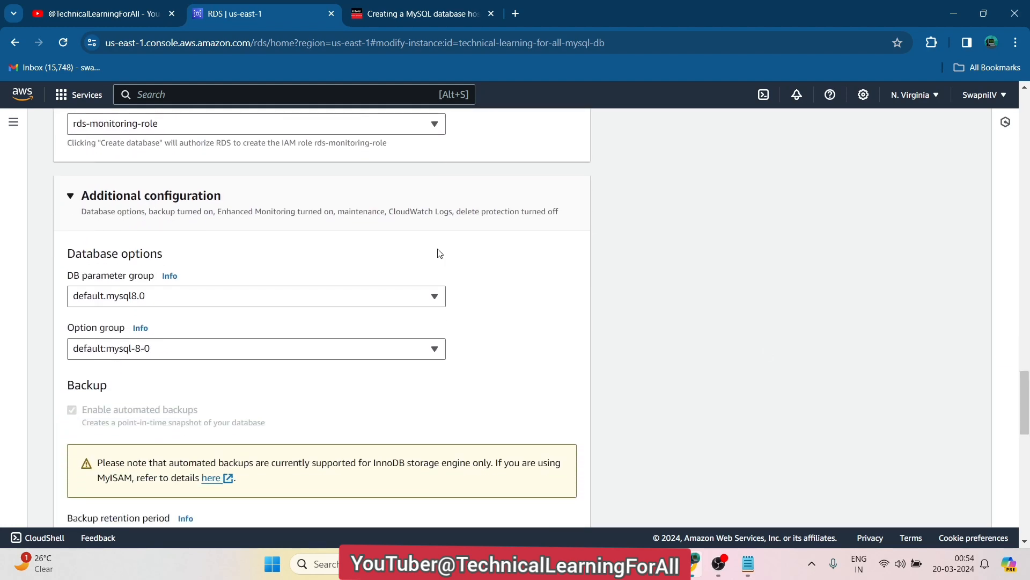
left_click(191, 200)
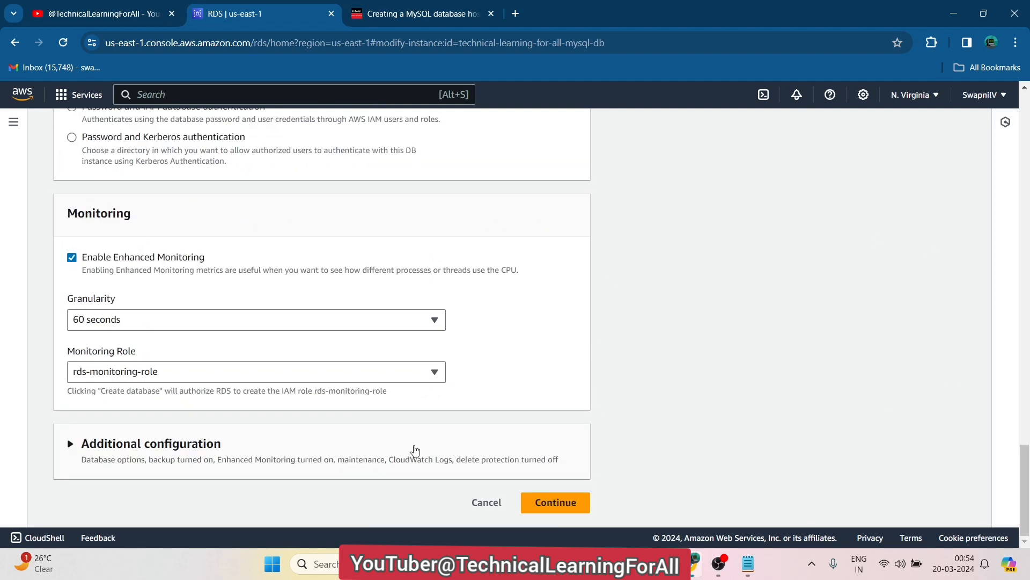
left_click(415, 450)
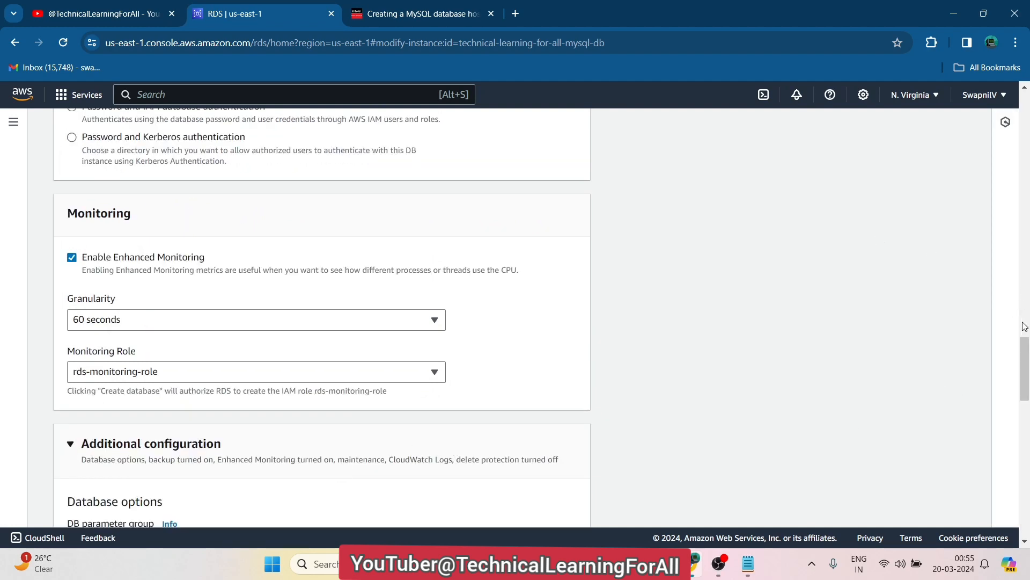
left_click_drag(1025, 355, 1012, 96)
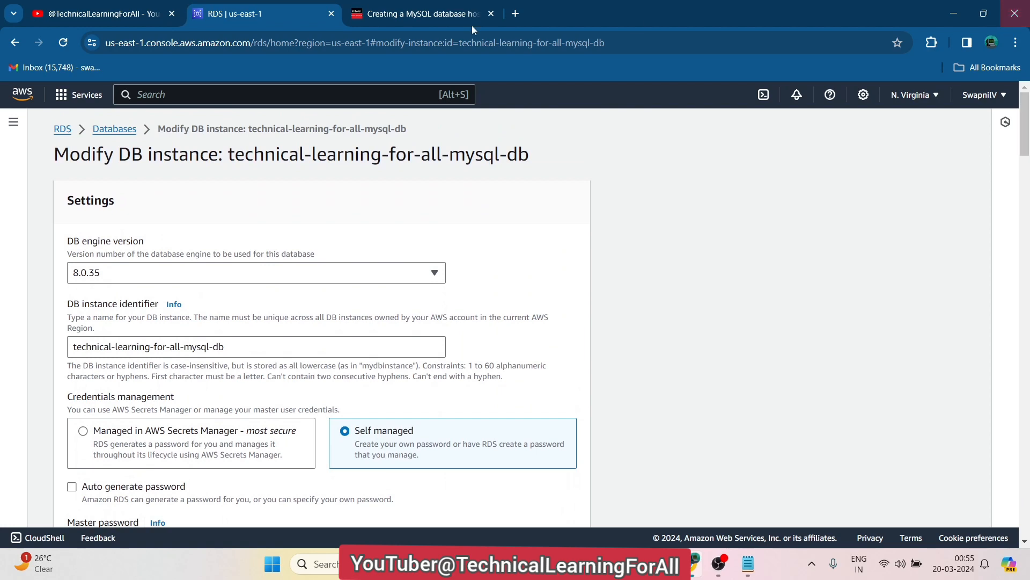
Reload the Databases list, reselect the MySQL database and reopen Modify DB instance
left_click(112, 129)
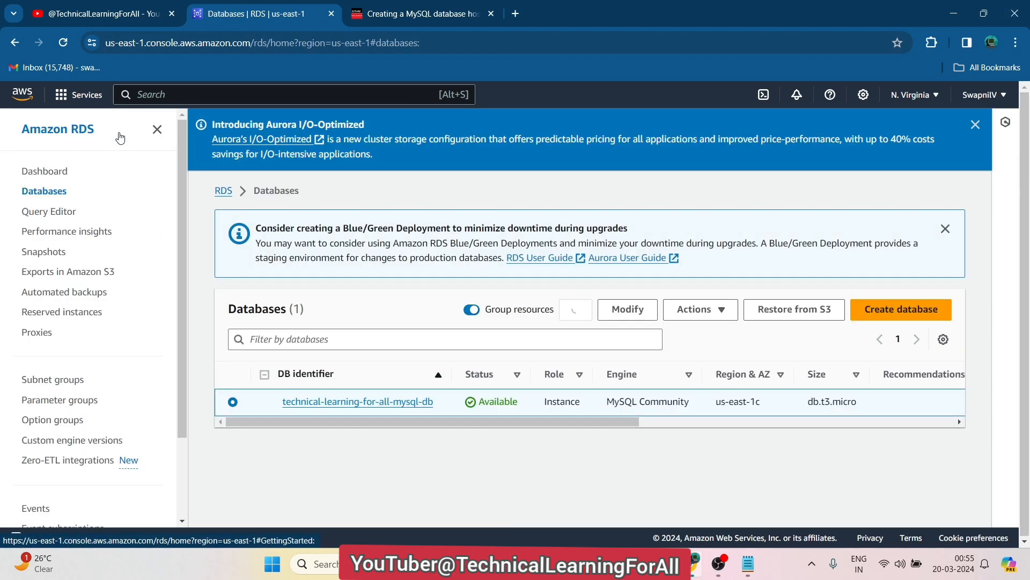
left_click(63, 43)
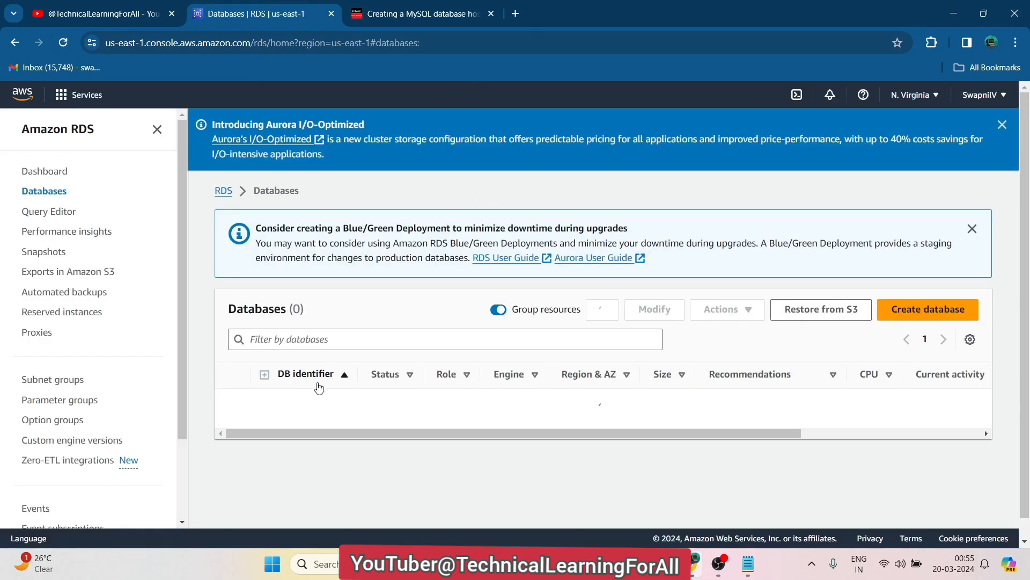
left_click(232, 402)
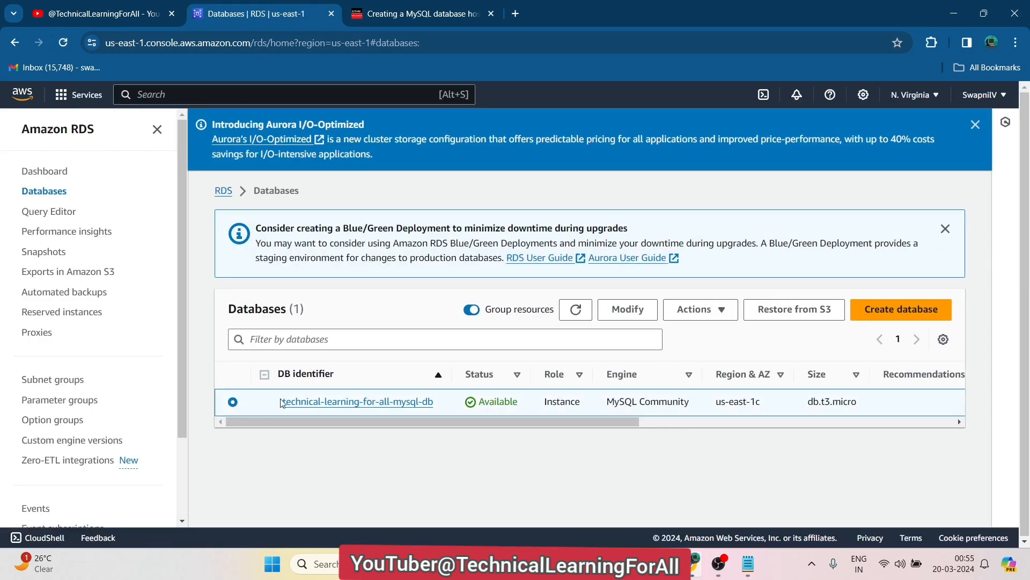
left_click(633, 310)
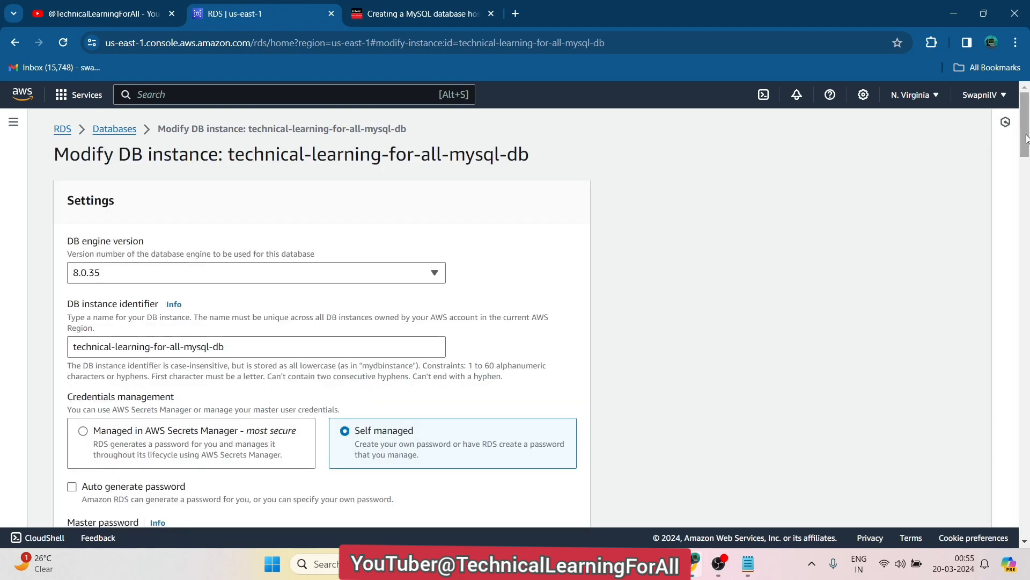
Under Additional configuration, switch public access to Publicly accessible, per tutorial Step 7
left_click_drag(1025, 138, 1025, 344)
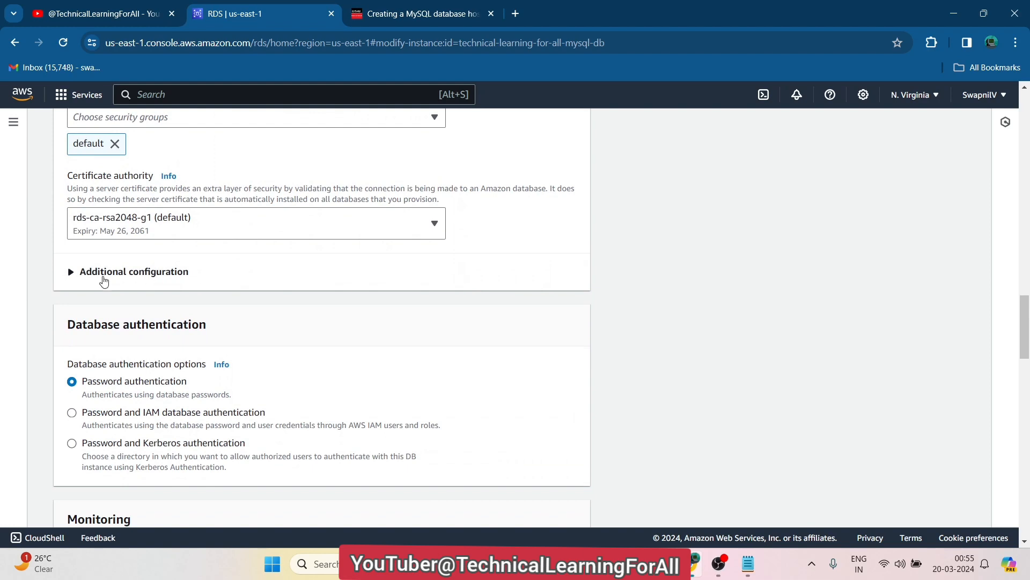
left_click(72, 272)
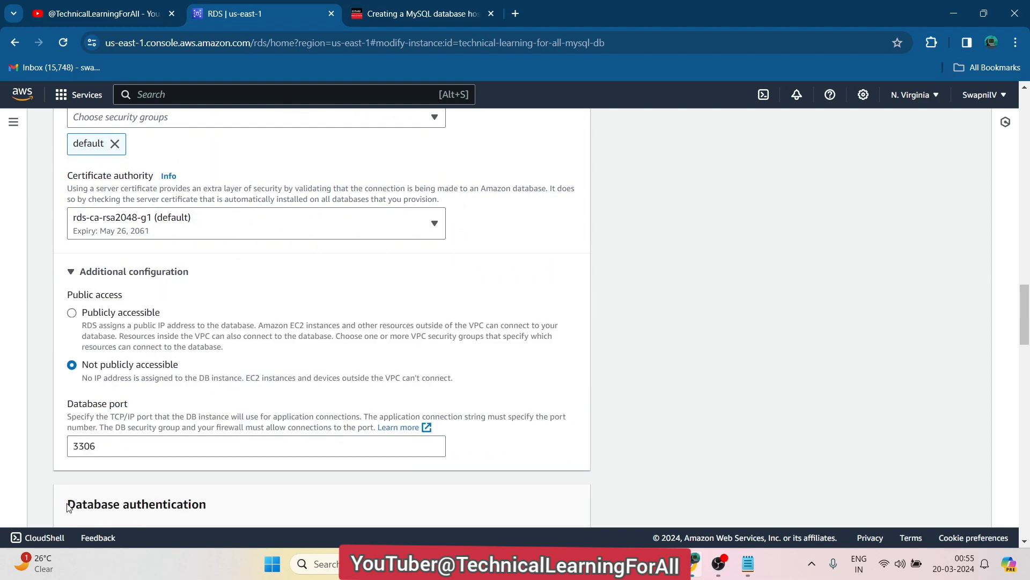
left_click(74, 319)
left_click(412, 12)
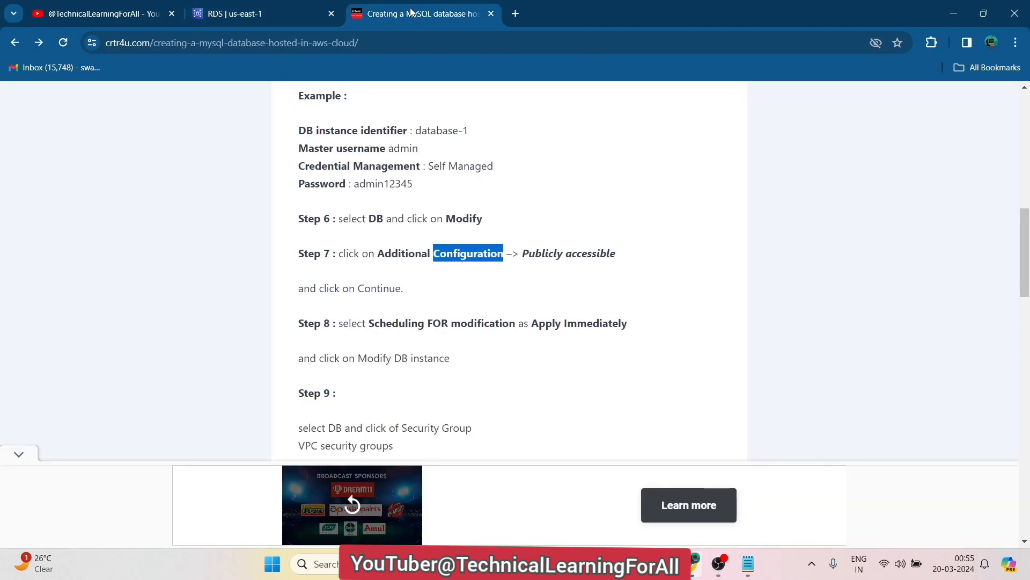
triple_click(567, 251)
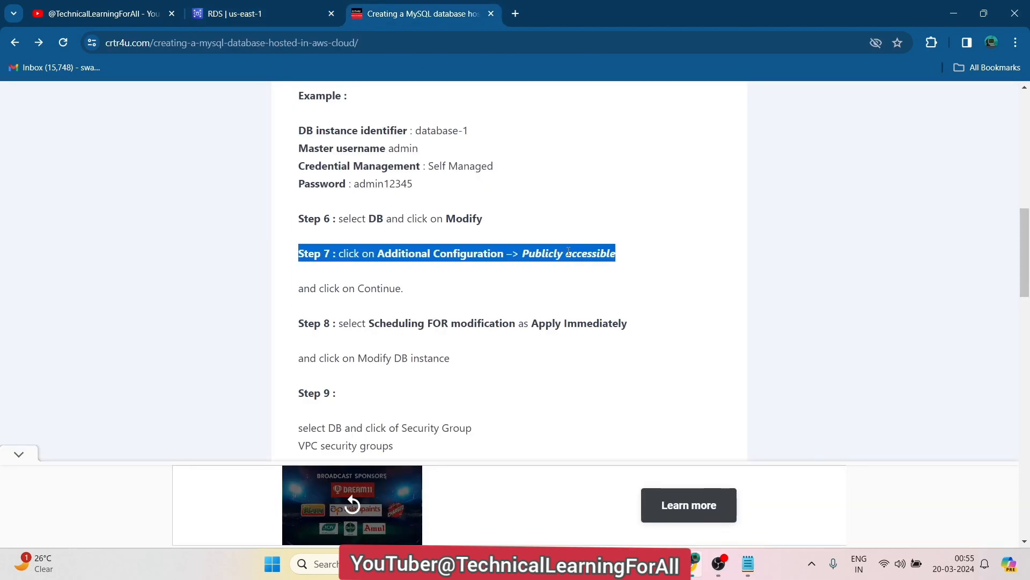
left_click(266, 13)
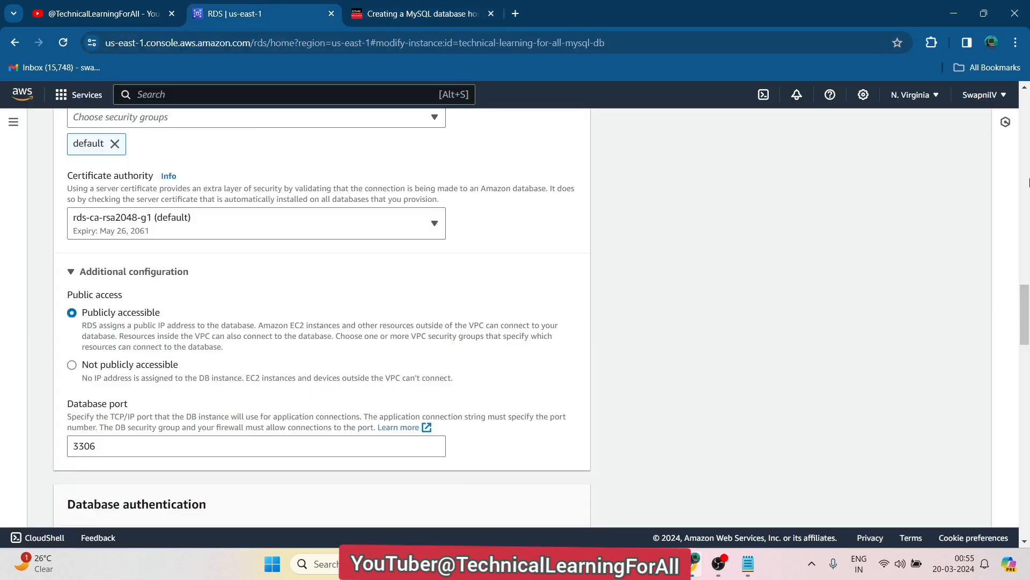
left_click_drag(1027, 290, 1027, 491)
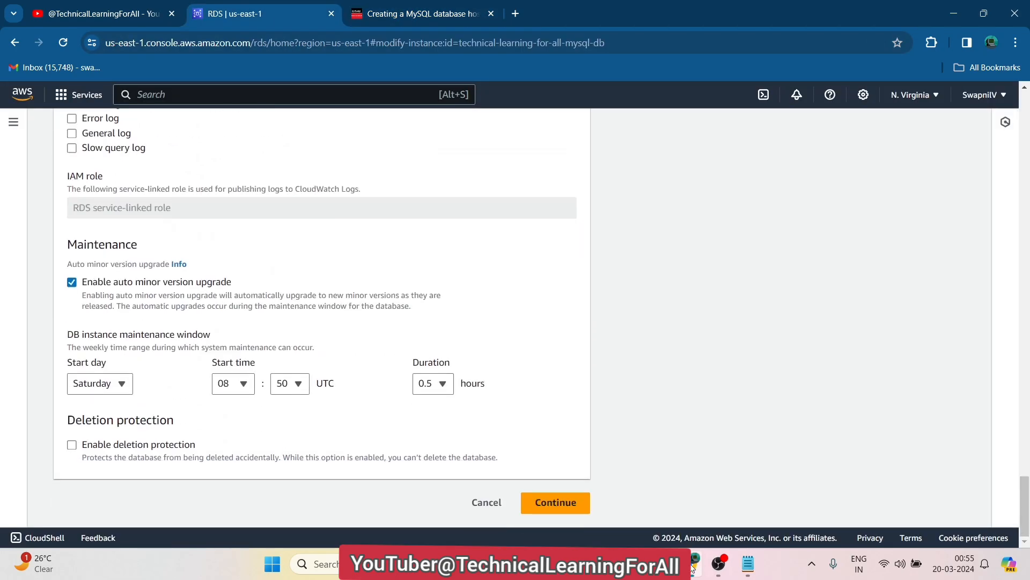
Continue to the summary, choose Apply immediately, and confirm with Modify DB instance
left_click(561, 509)
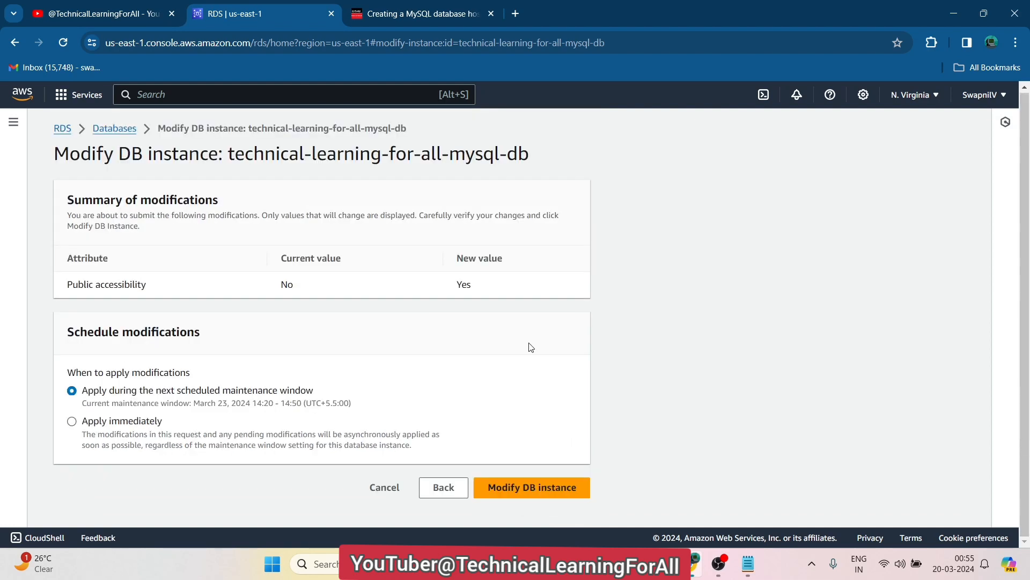
left_click(449, 4)
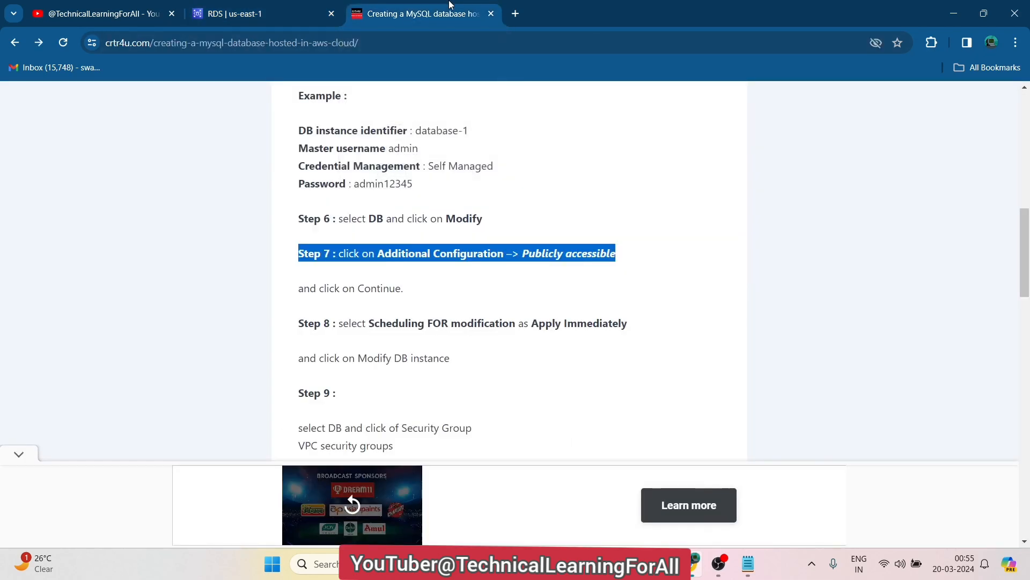
left_click(265, 10)
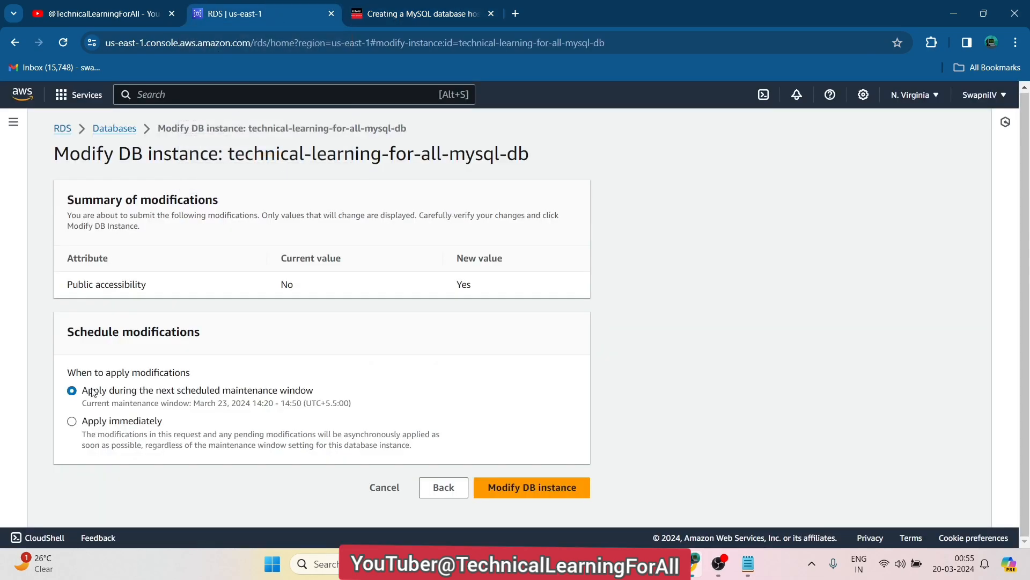
left_click(79, 423)
left_click(540, 495)
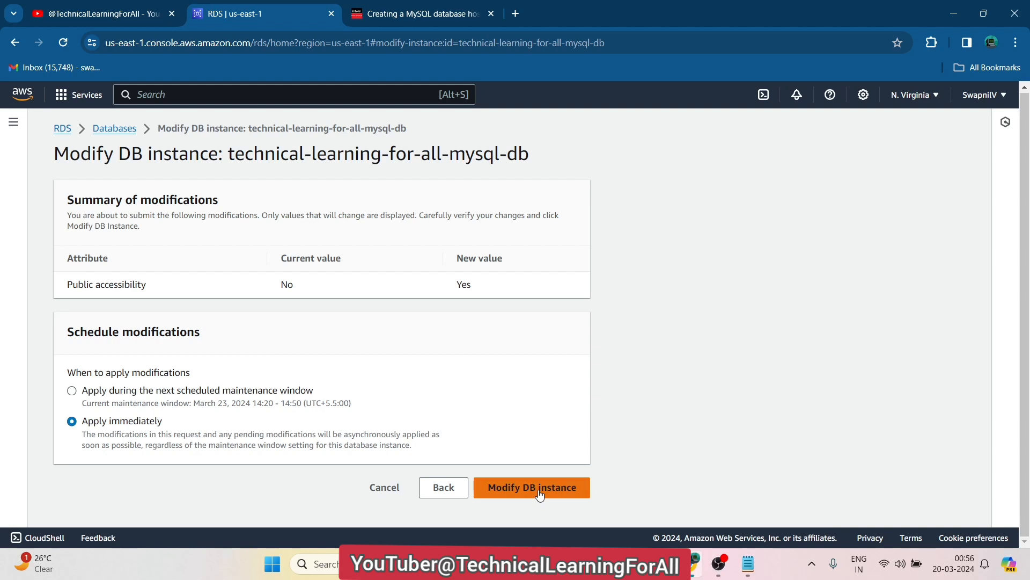
left_click(397, 8)
left_click(443, 310)
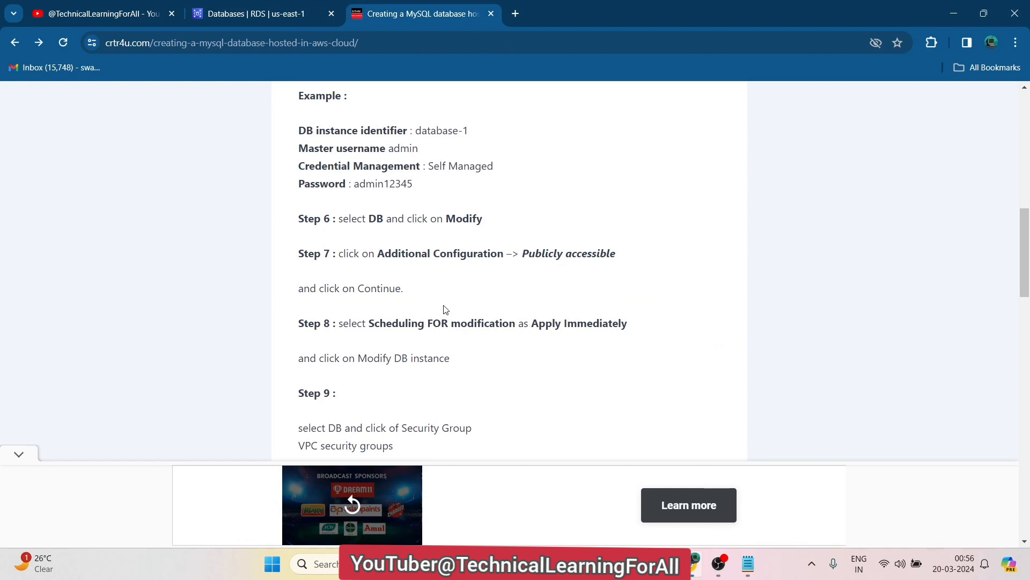
scroll(443, 310, "down", 3)
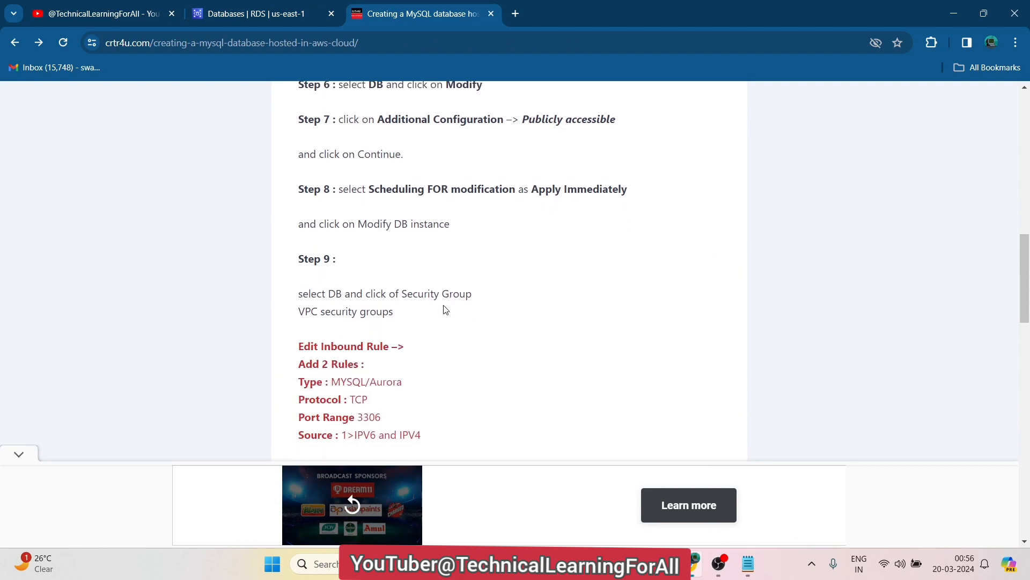
scroll(444, 310, "down", 1)
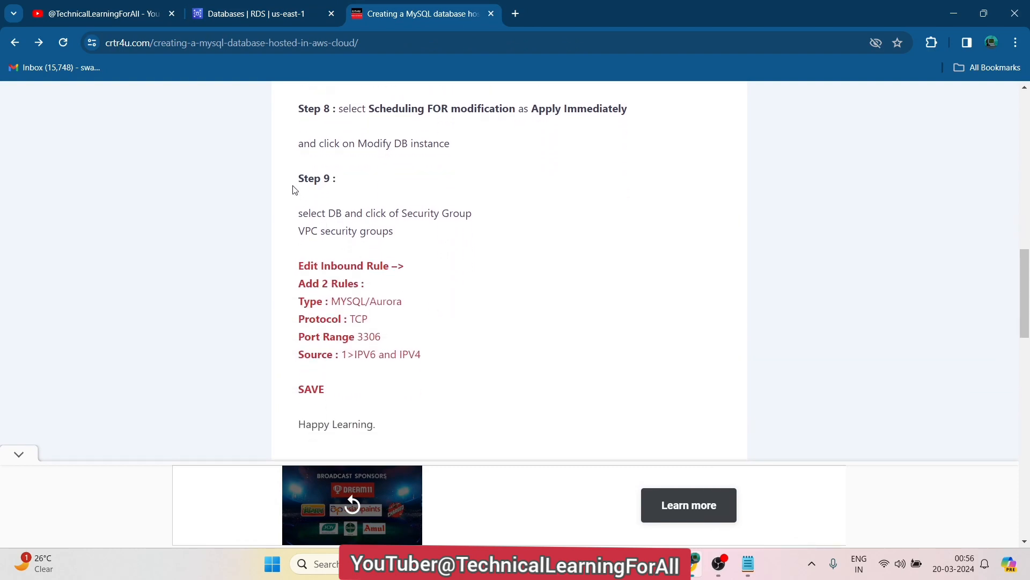
left_click_drag(341, 108, 648, 128)
left_click(537, 147)
left_click_drag(294, 183, 397, 233)
left_click(405, 236)
left_click(264, 6)
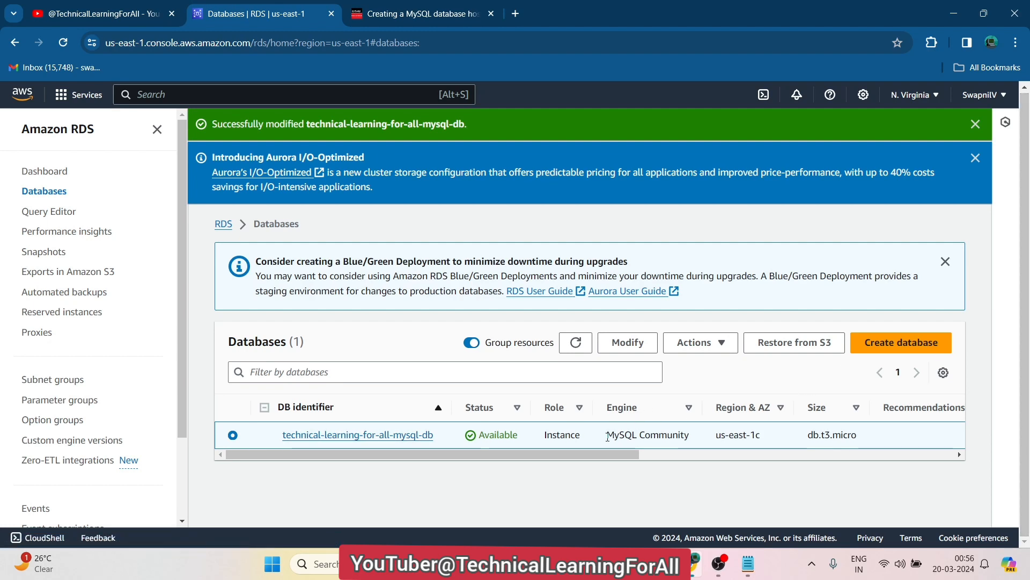
left_click_drag(582, 454, 329, 471)
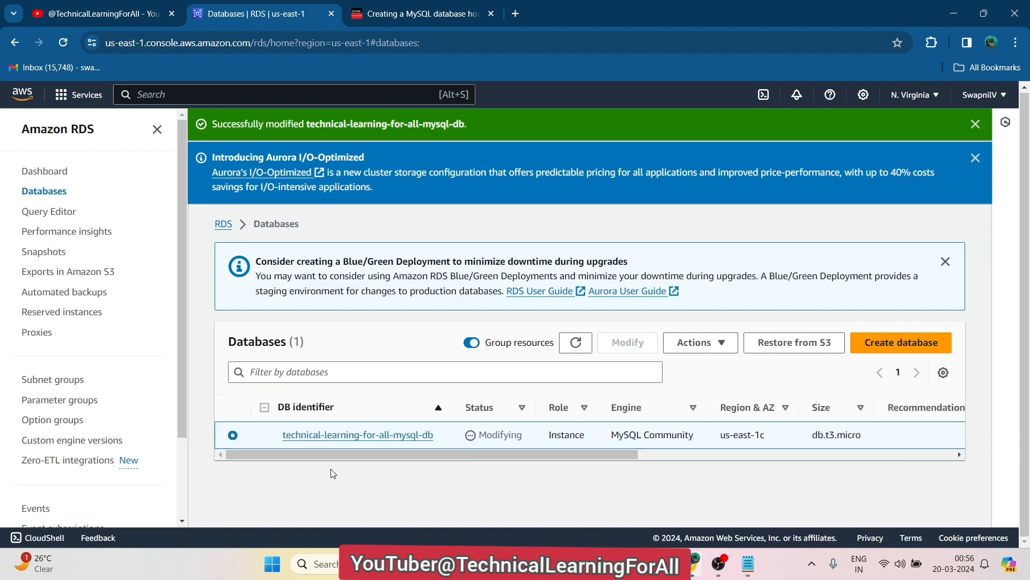
From the database's Connectivity & security details, follow the default VPC security group link
left_click(325, 435)
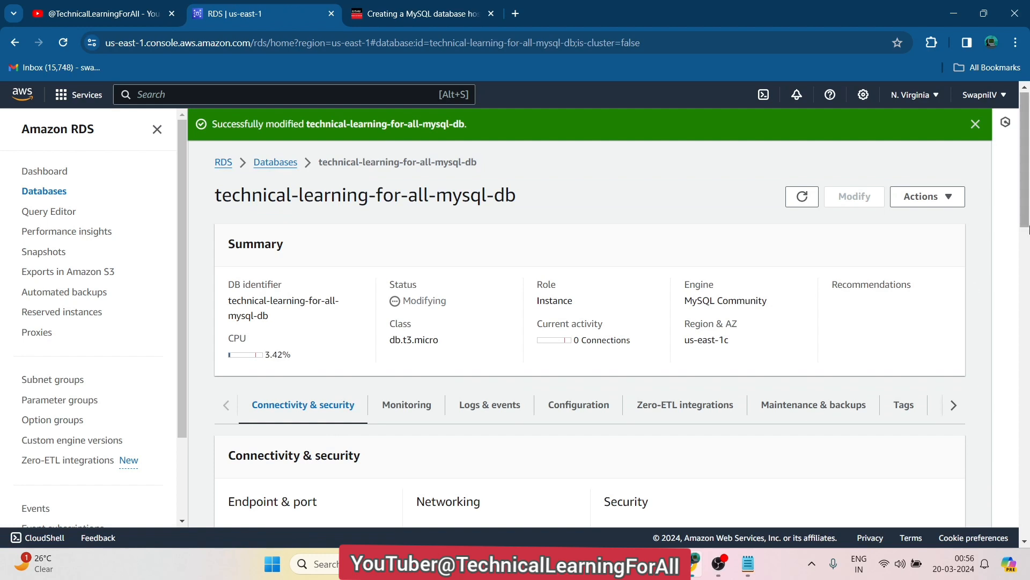
left_click_drag(1026, 200, 1022, 234)
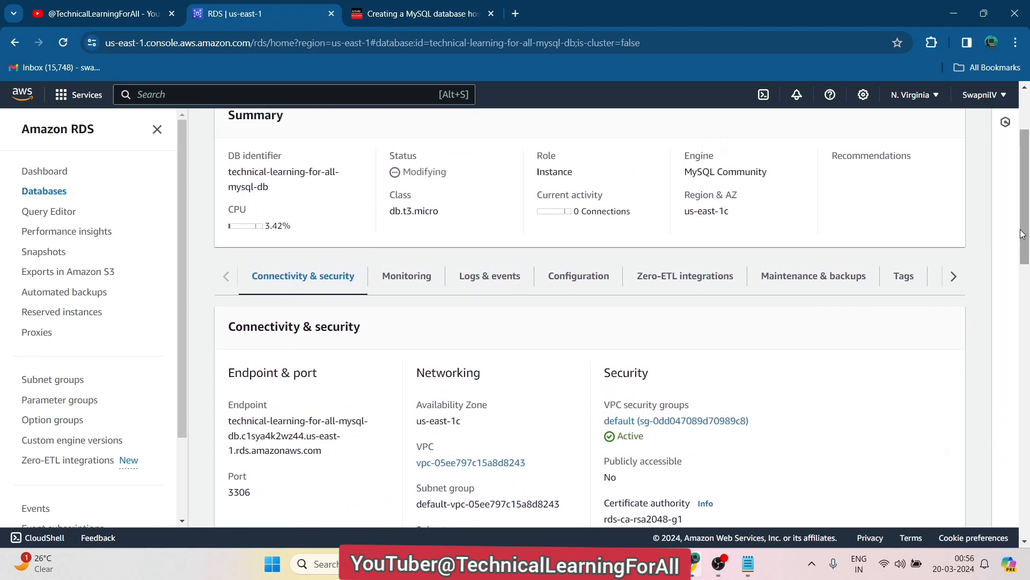
left_click(644, 424)
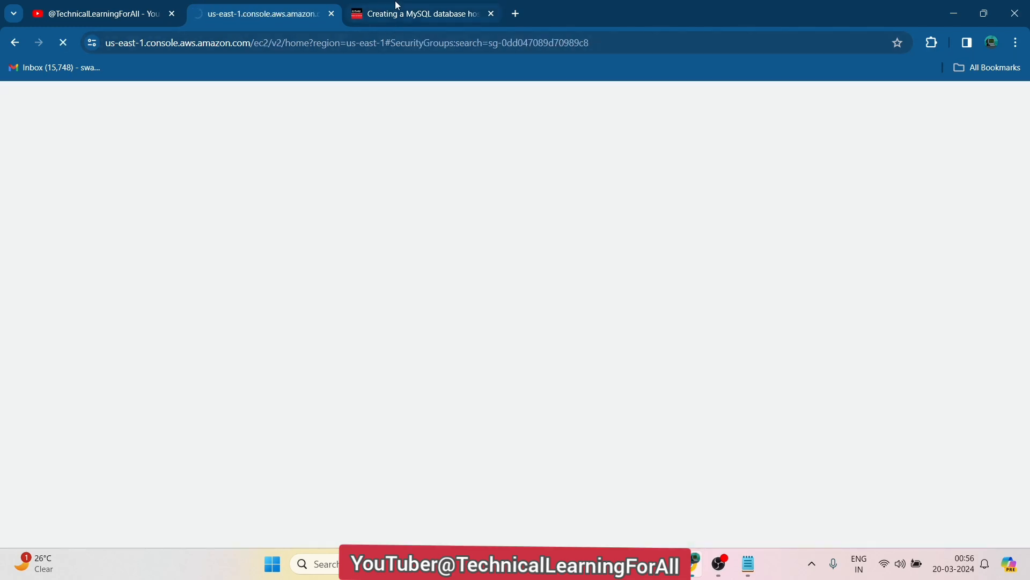
left_click(397, 8)
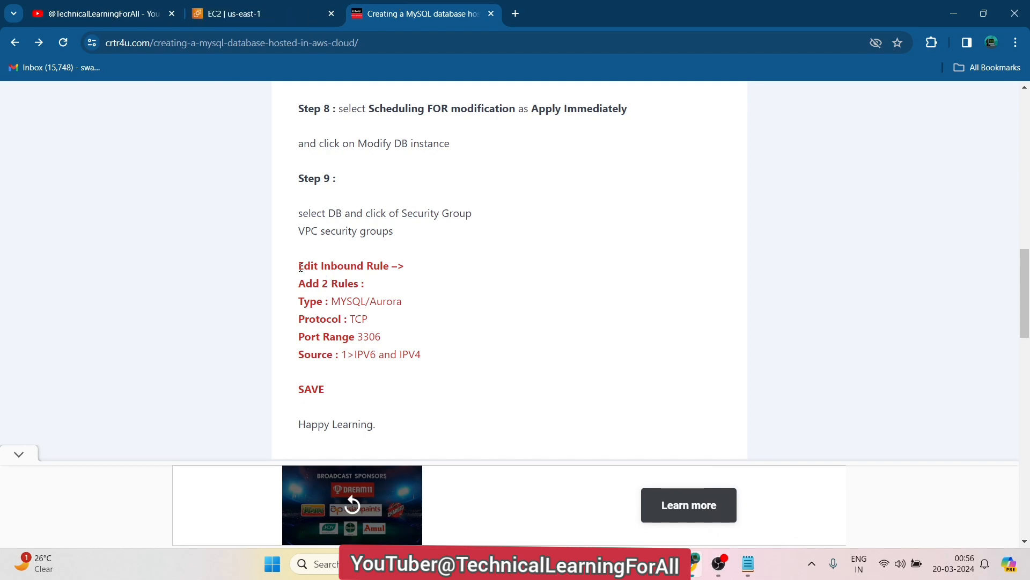
left_click_drag(300, 266, 414, 270)
left_click(277, 13)
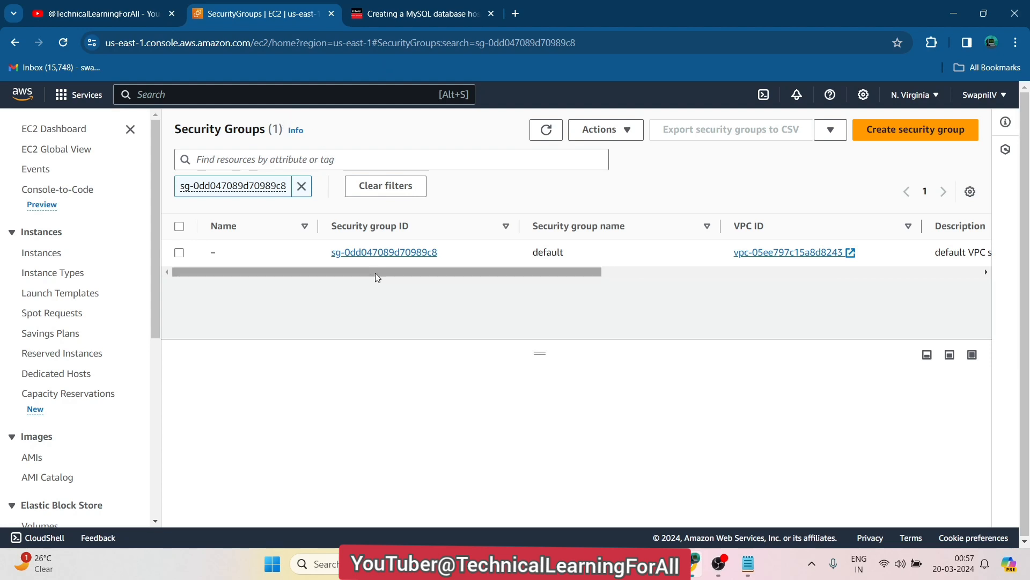
Open security group sg-0dd047089d70989c8's details and start editing its inbound rules
left_click_drag(385, 276, 299, 265)
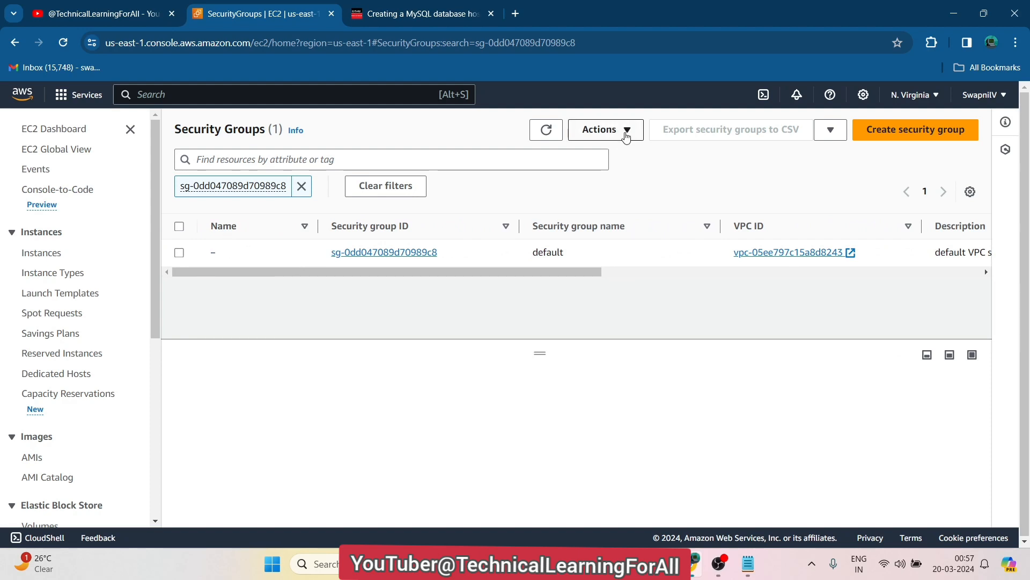
left_click(625, 134)
left_click(464, 372)
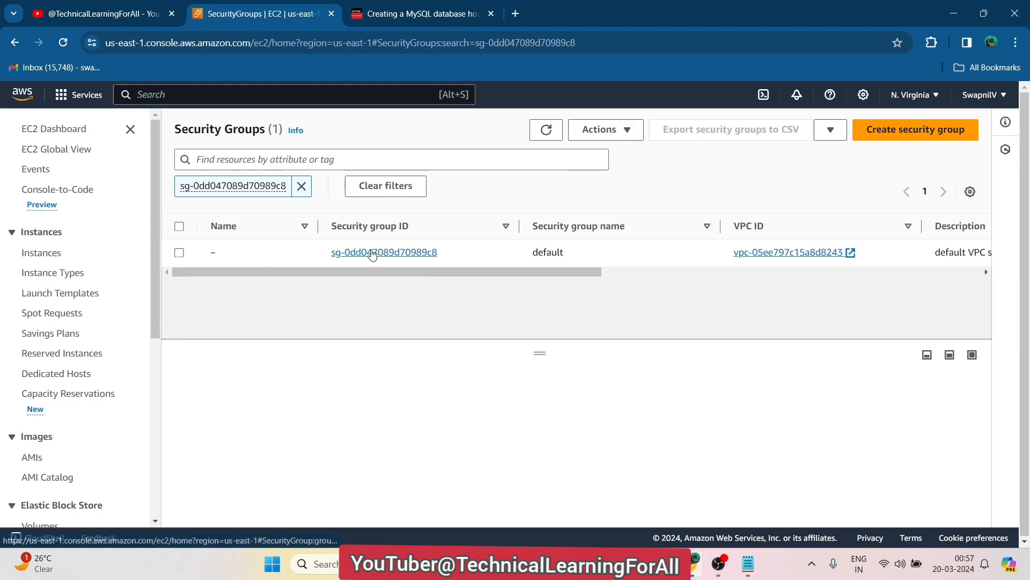
left_click(370, 252)
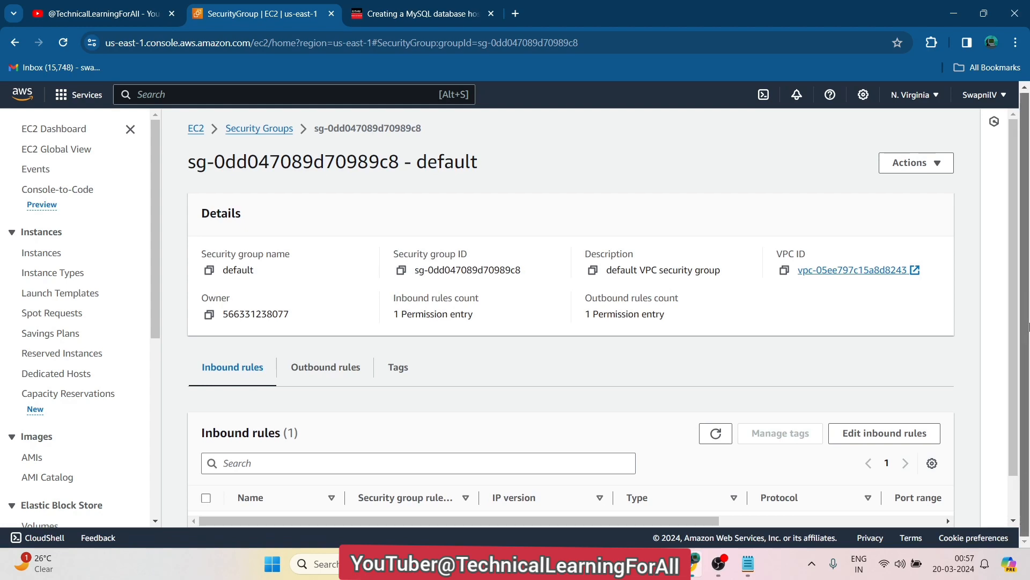
scroll(1020, 398, "down", 1)
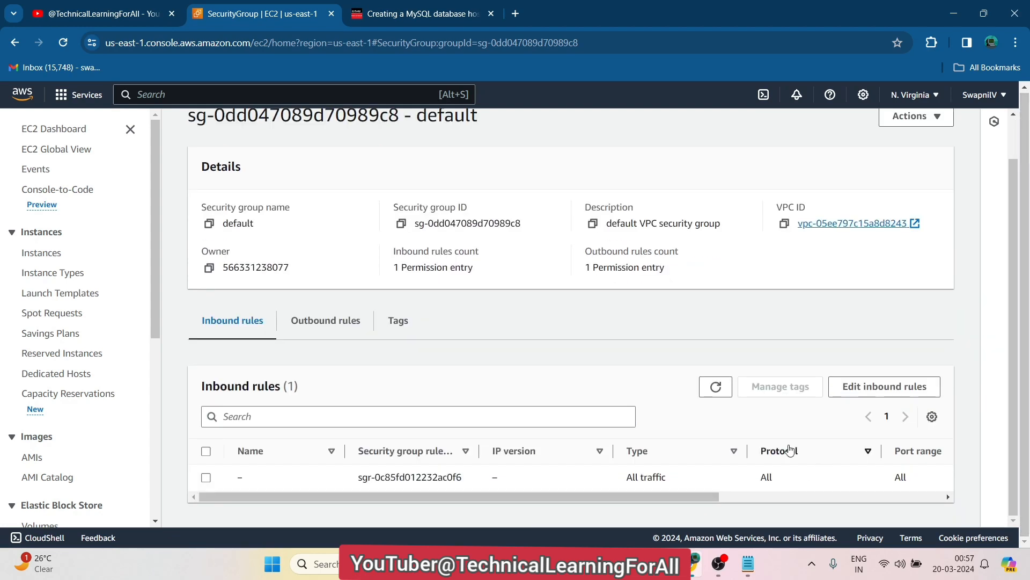
left_click(873, 394)
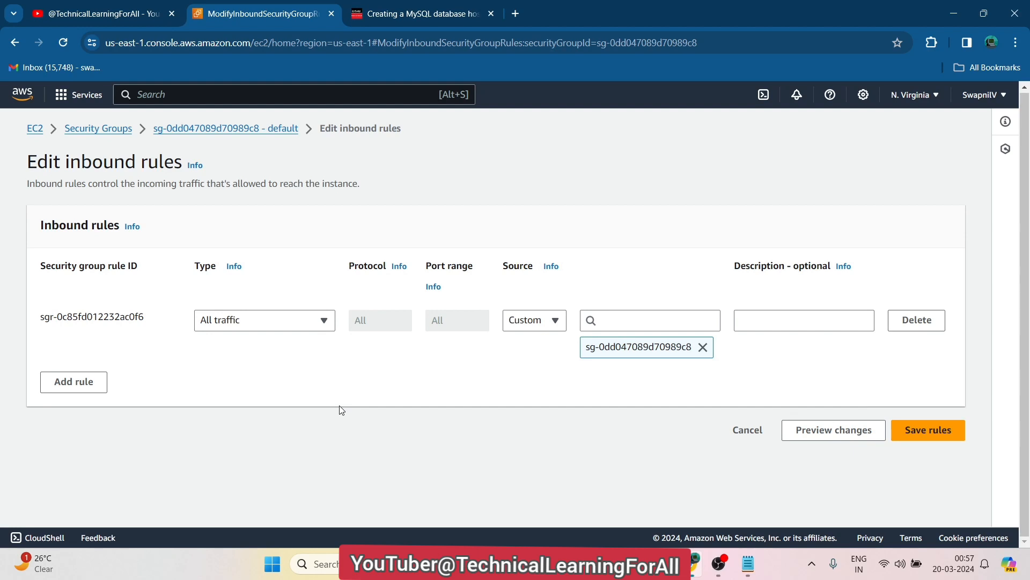
Add a new inbound rule of type MYSQL/Aurora (TCP port 3306)
left_click(75, 389)
left_click(304, 385)
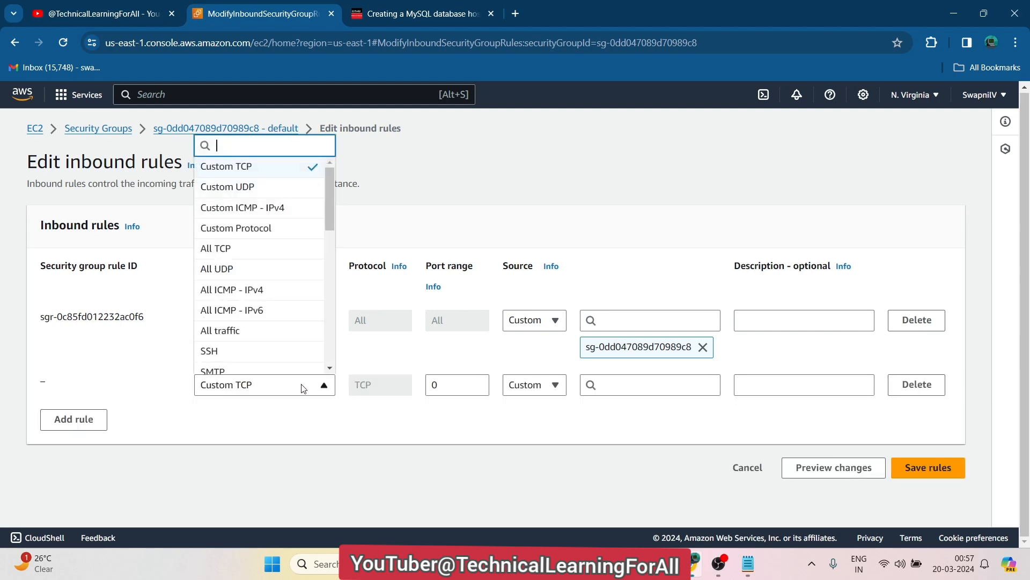
left_click_drag(329, 208, 326, 342)
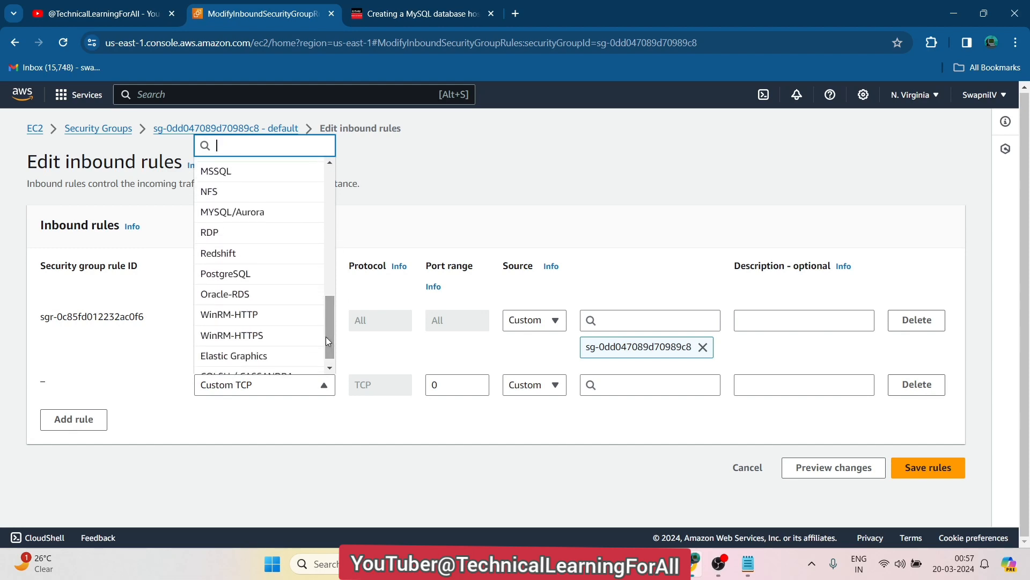
left_click(250, 218)
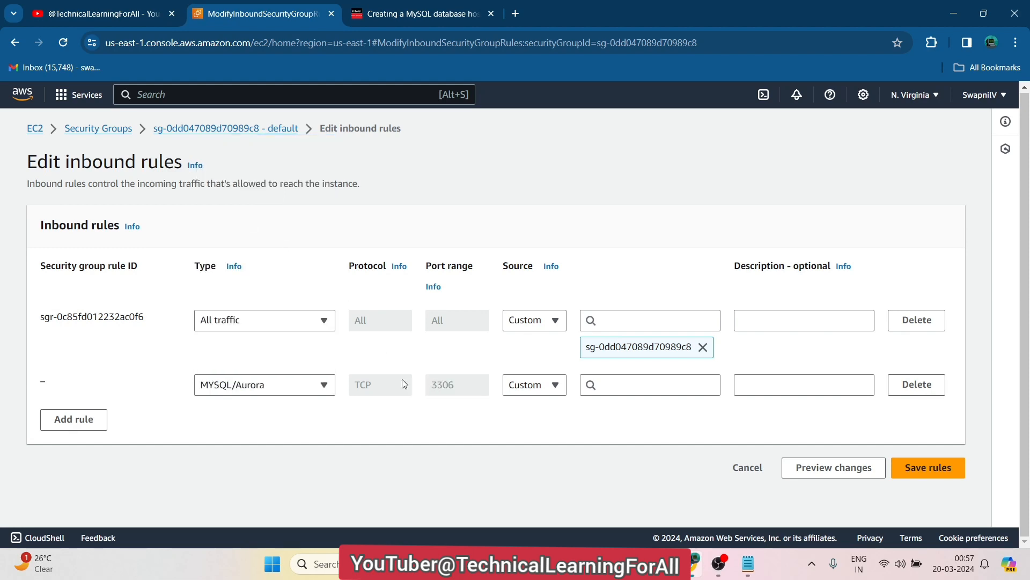
Checking the tutorial, set the MYSQL/Aurora rule's source to Anywhere-IPv6 (::/0)
left_click(445, 6)
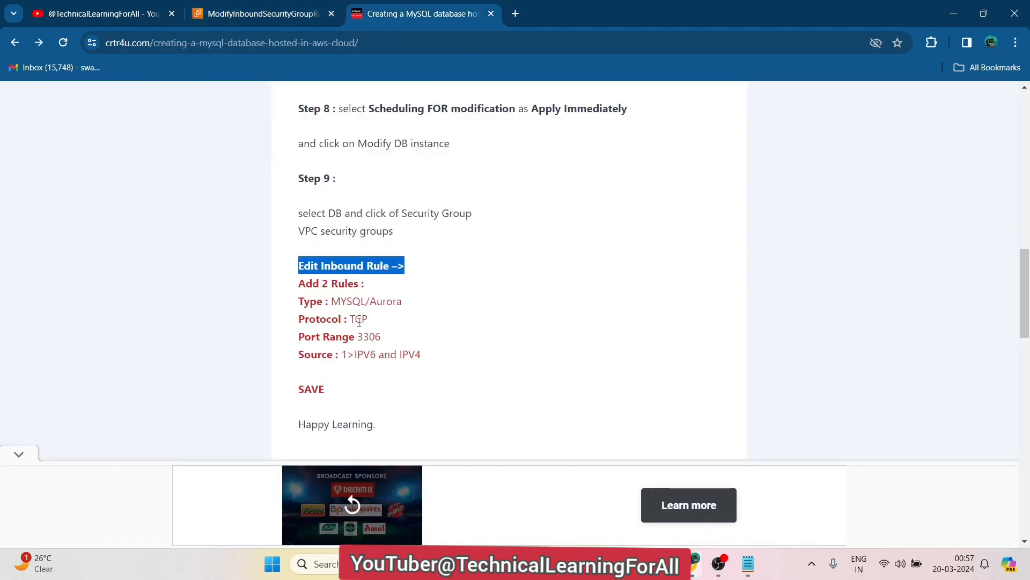
double_click(353, 302)
left_click_drag(406, 307, 329, 304)
left_click(221, 4)
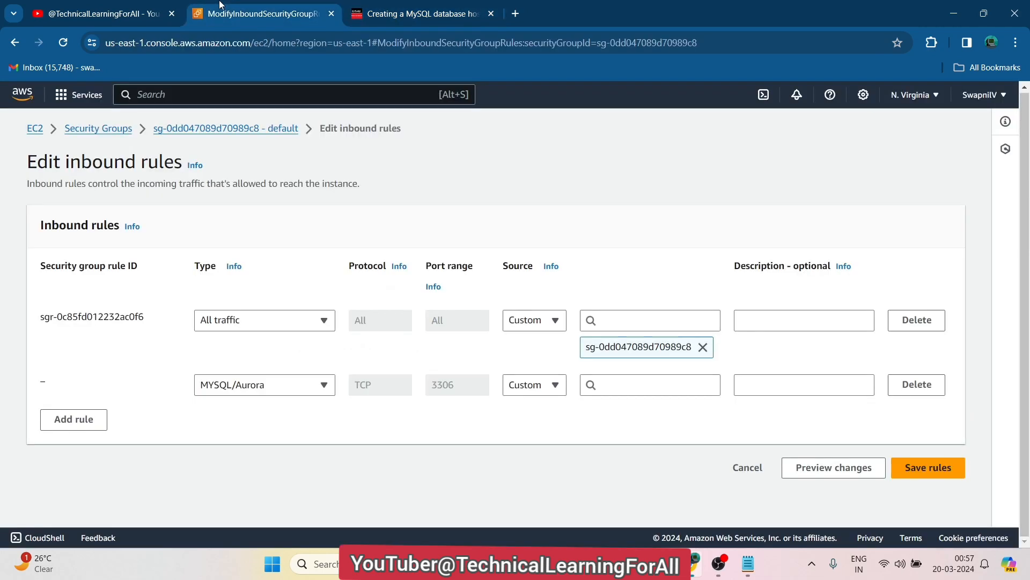
left_click(396, 17)
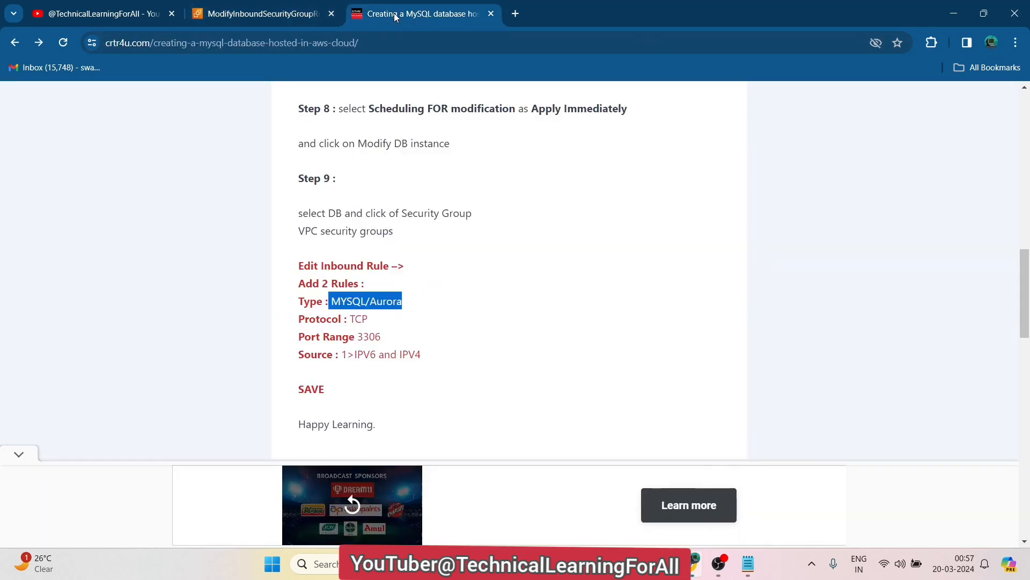
left_click(278, 7)
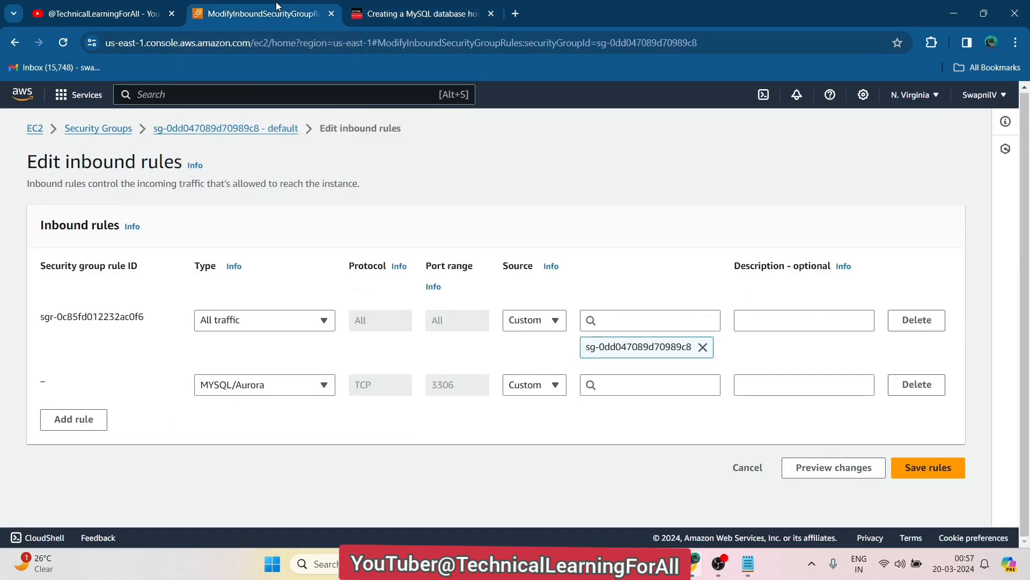
left_click(555, 386)
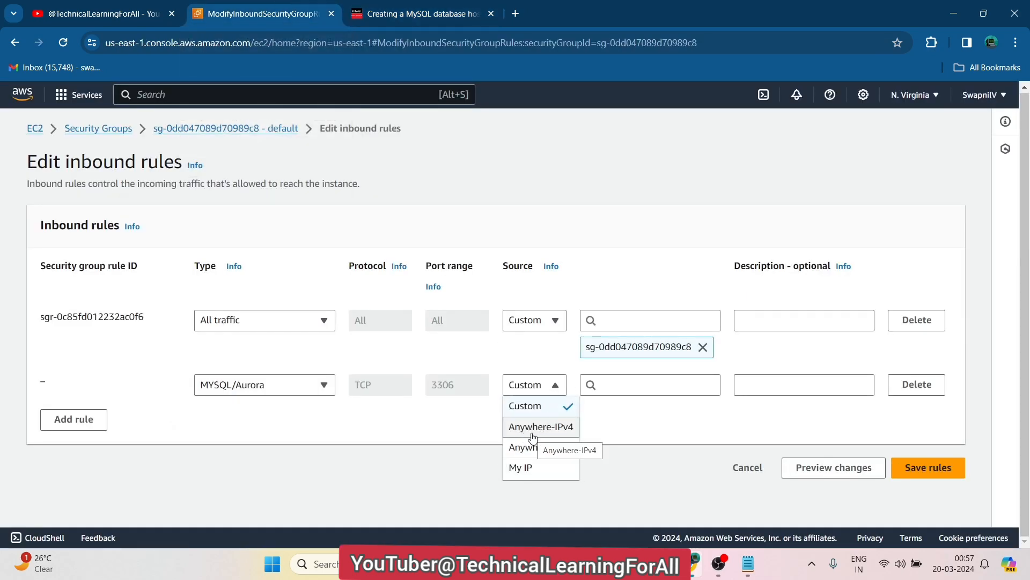
left_click(531, 449)
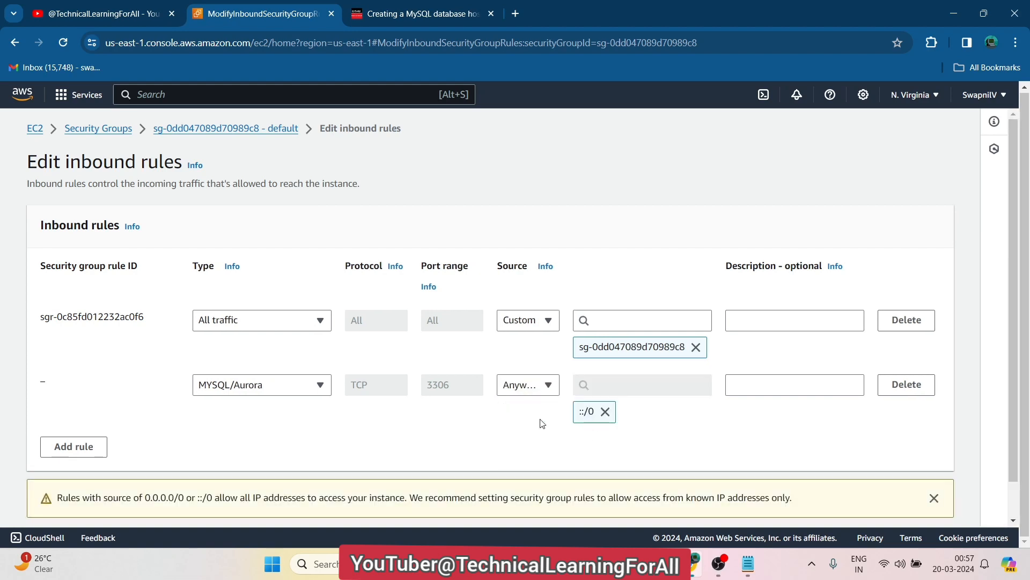
Add a MYSQL/Aurora inbound rule on port 3306 with source Anywhere-IPv4
left_click(68, 453)
left_click(329, 458)
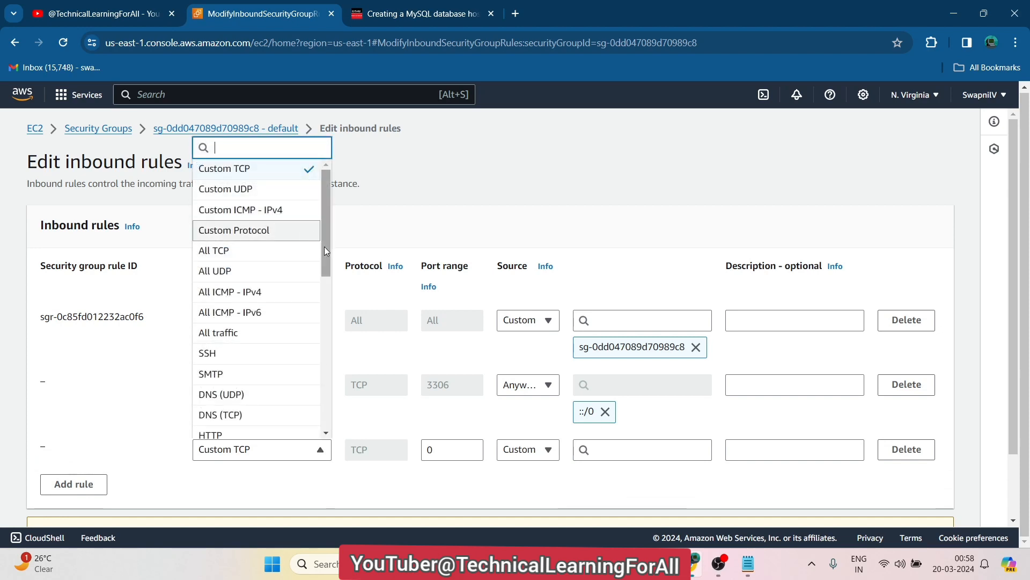
left_click_drag(324, 246, 315, 385)
left_click(234, 293)
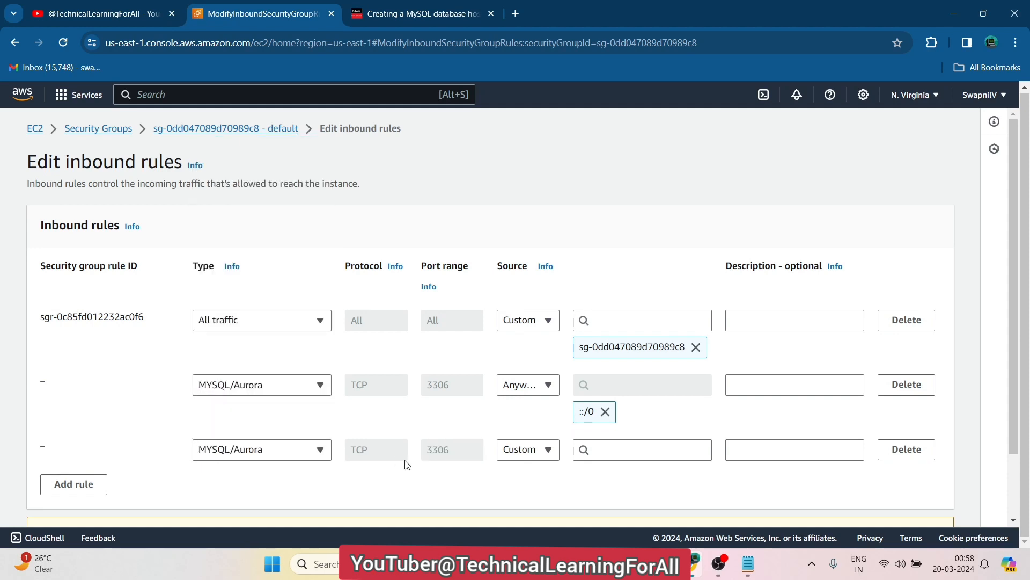
left_click(546, 452)
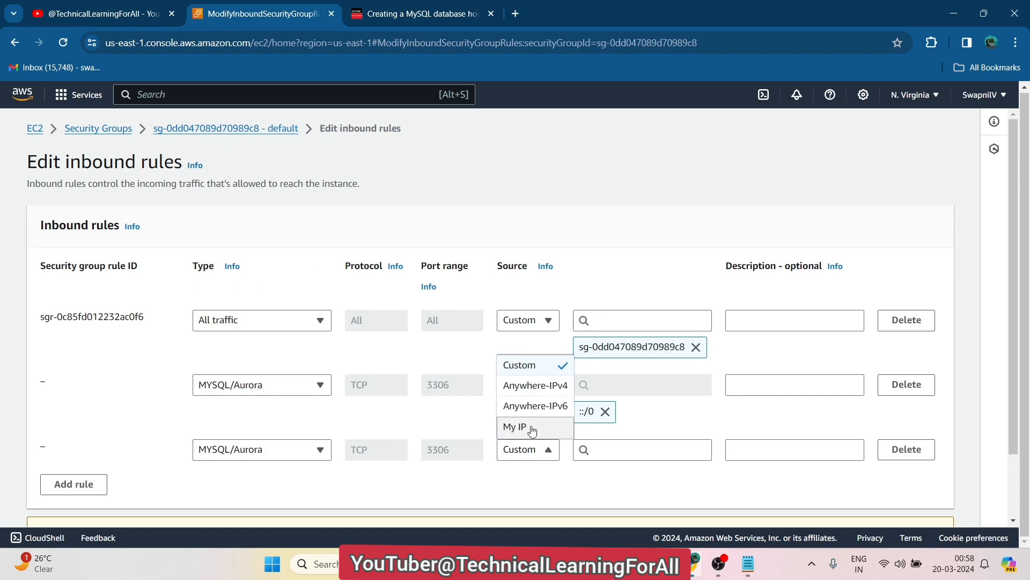
left_click(524, 398)
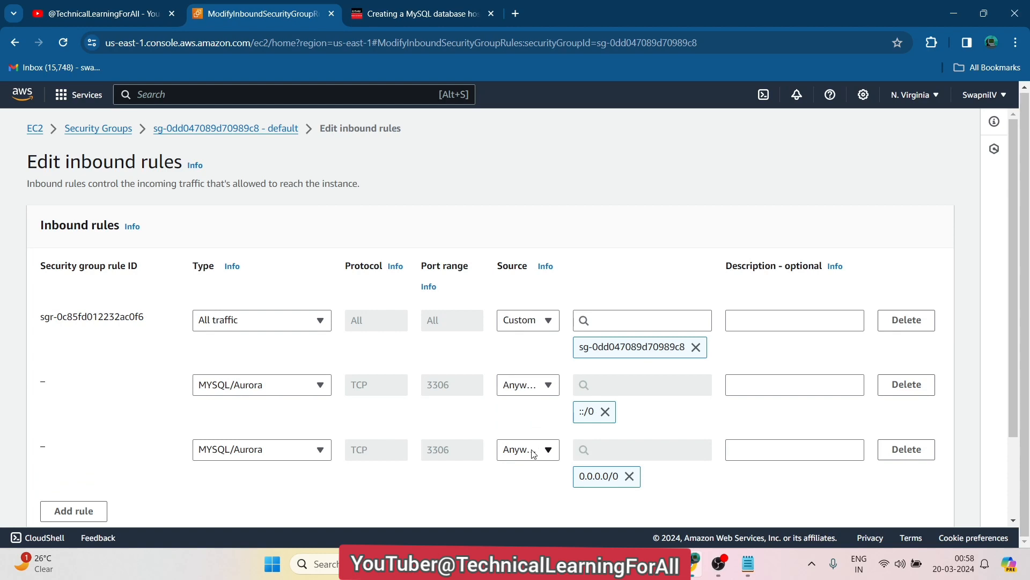
Check the sources of the IPv6 rule and the new IPv4 rule without changing them
left_click(553, 384)
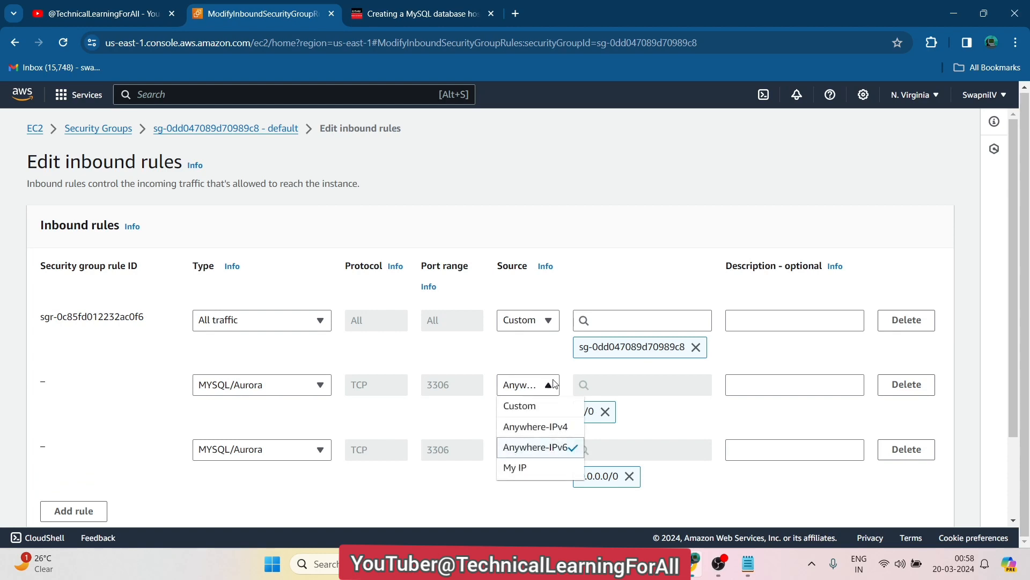
left_click(553, 384)
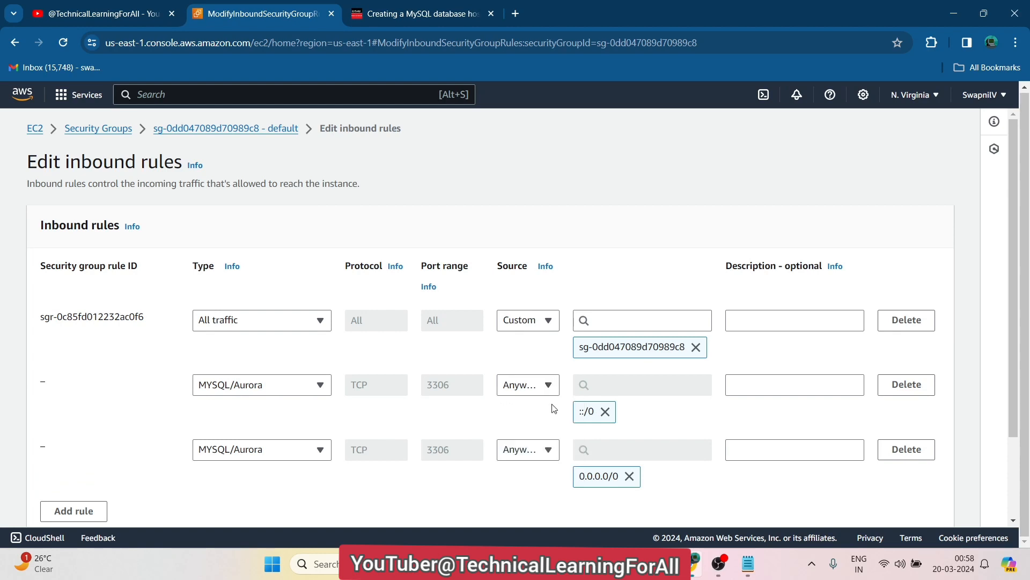
left_click(549, 450)
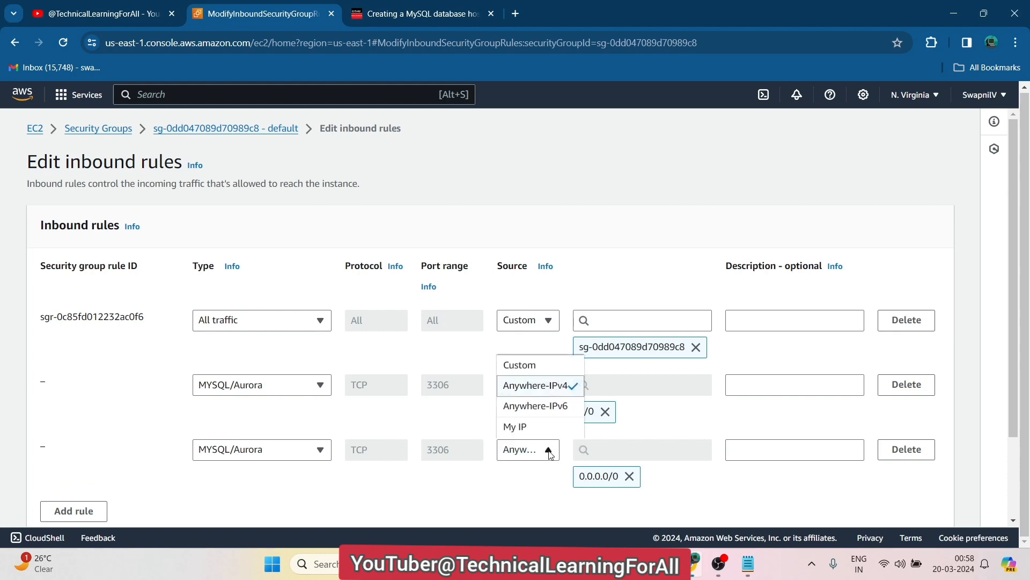
left_click(535, 518)
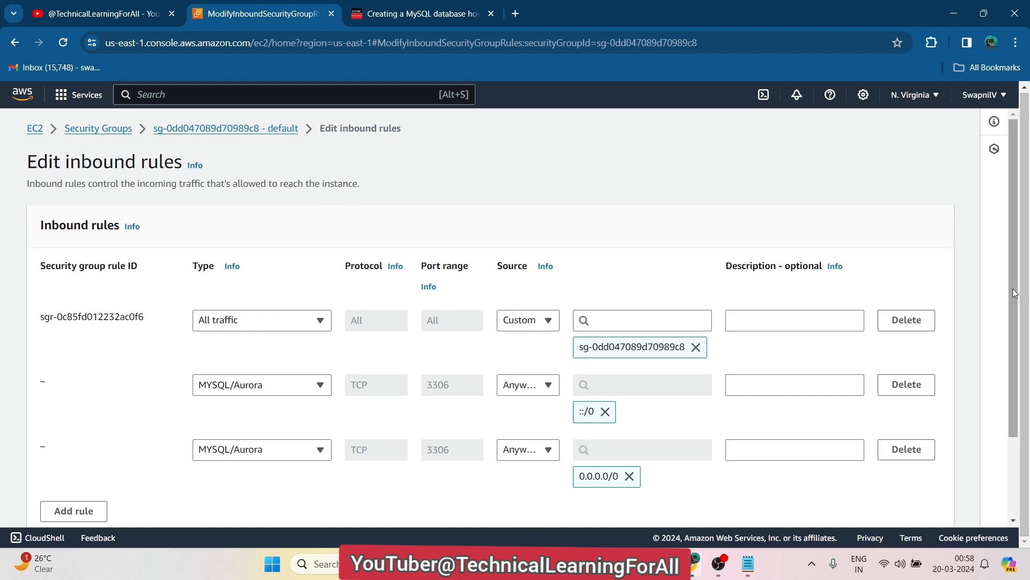
Delete the All traffic inbound rule and save the rules
left_click_drag(1016, 294, 1016, 374)
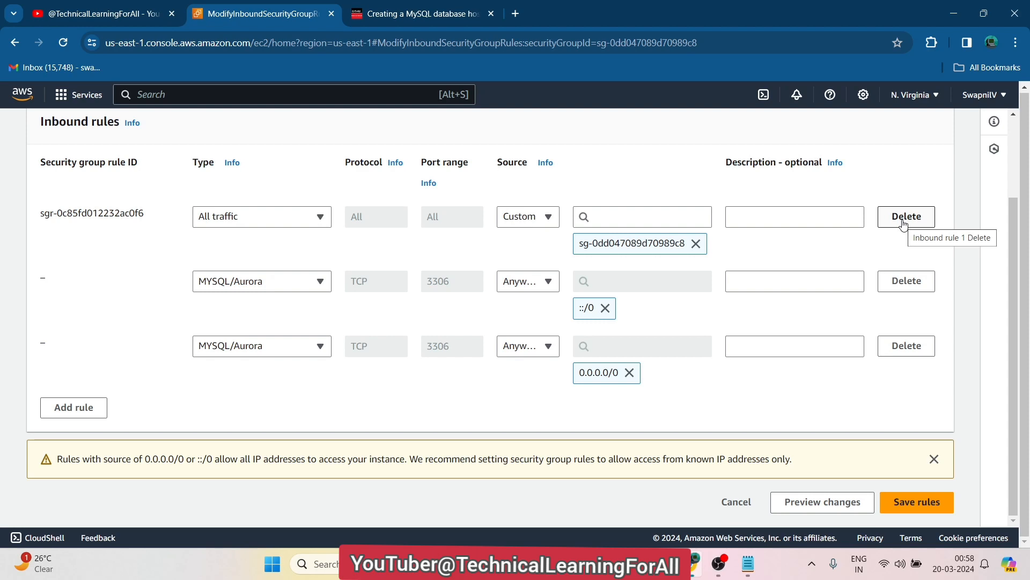
left_click(904, 224)
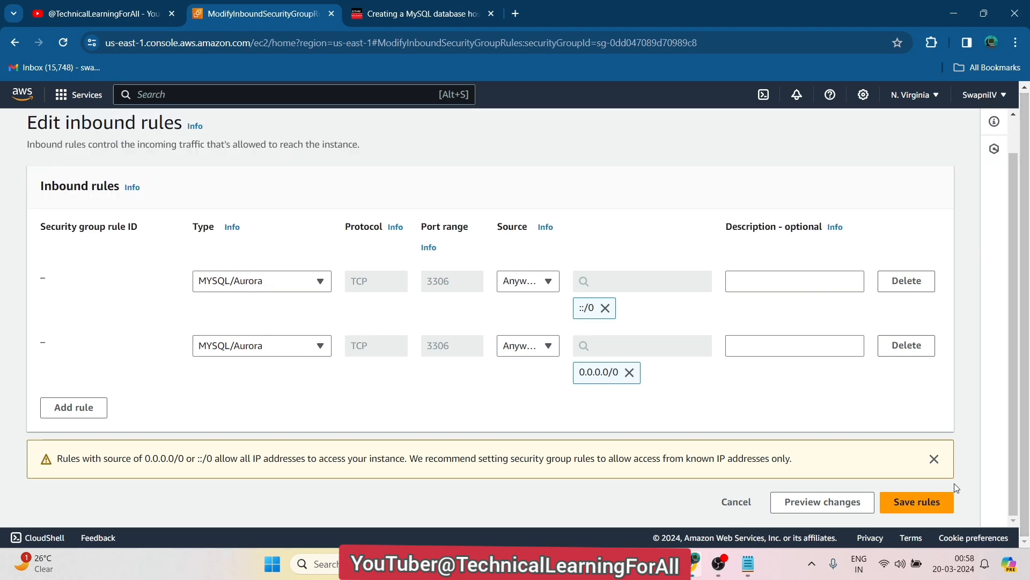
left_click(937, 503)
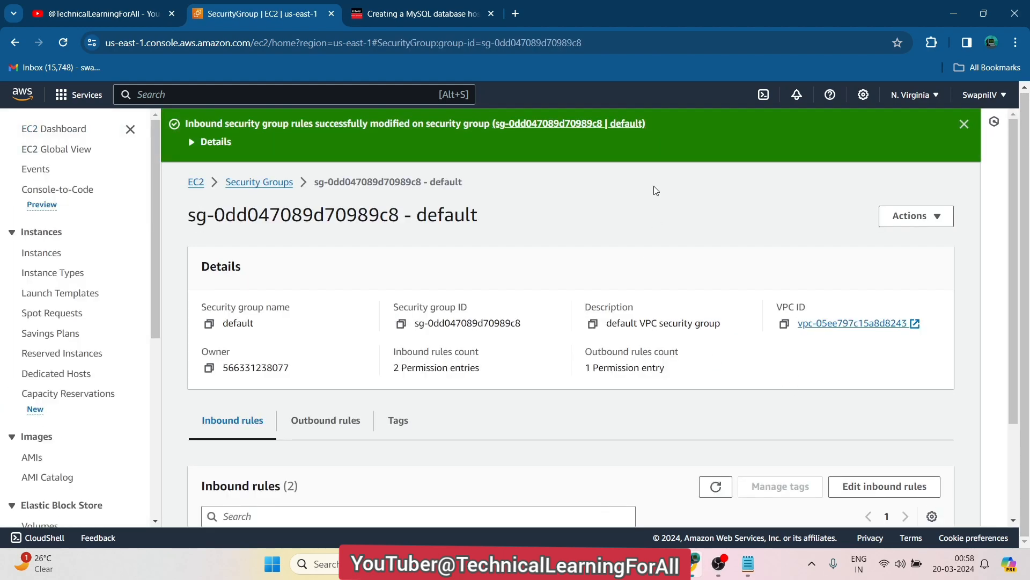
In the tutorial article, review the inbound rule notes on rule type, protocol and port
left_click(398, 11)
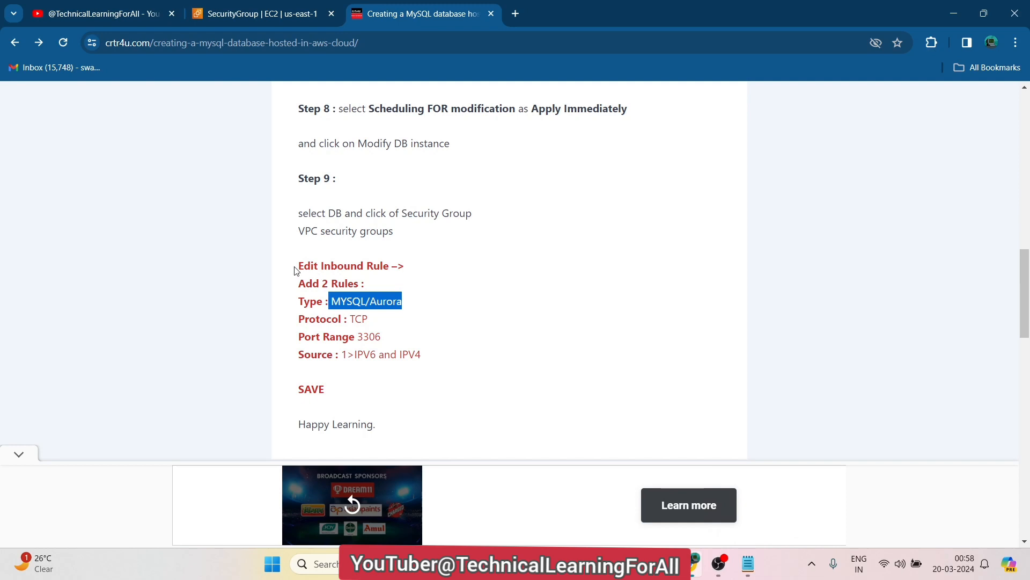
left_click_drag(294, 271, 426, 363)
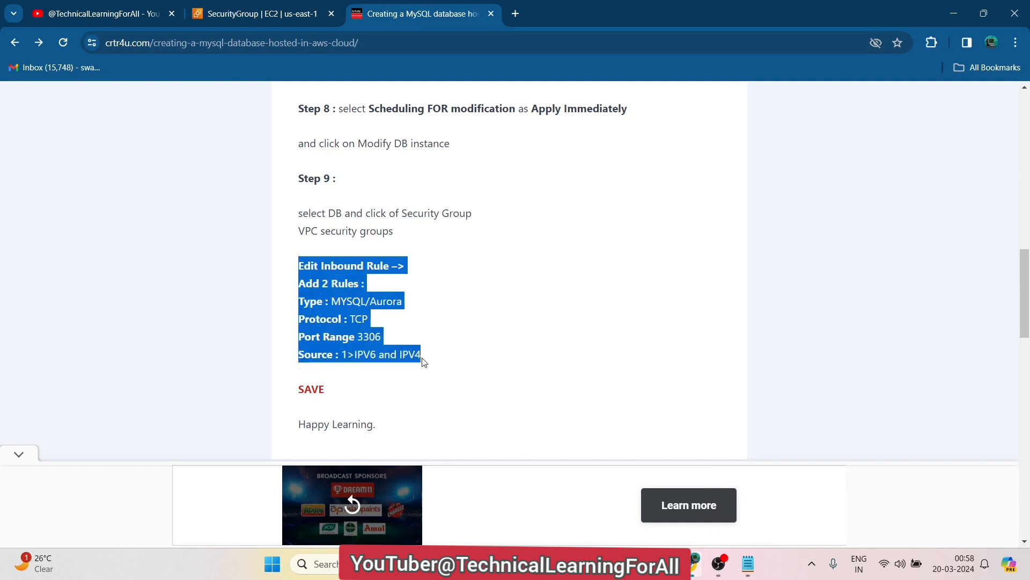
left_click(424, 363)
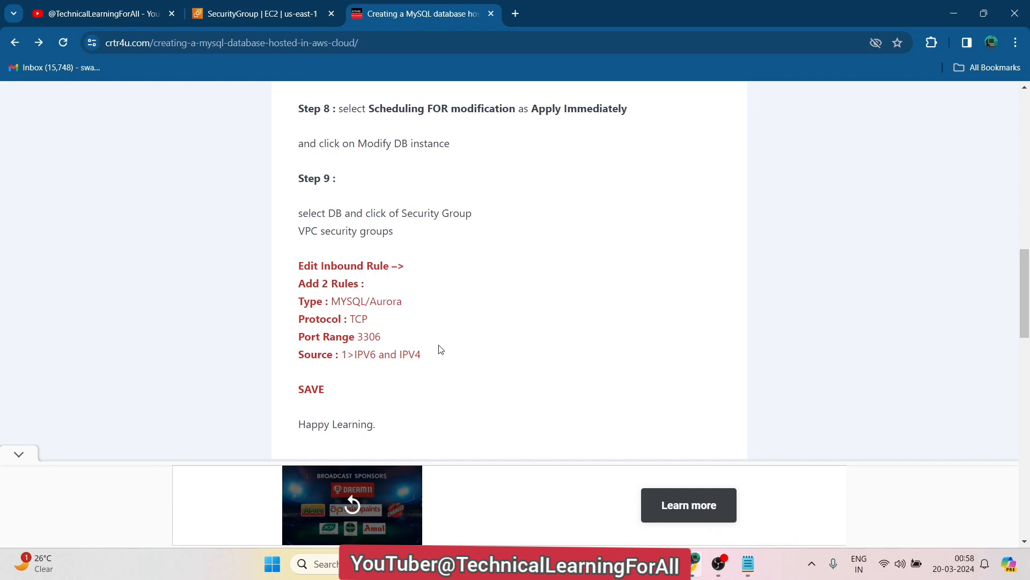
left_click_drag(437, 346, 290, 286)
left_click(472, 327)
Scroll up to Step 7 and highlight its 'Publicly accessible' setting
scroll(472, 327, "up", 3)
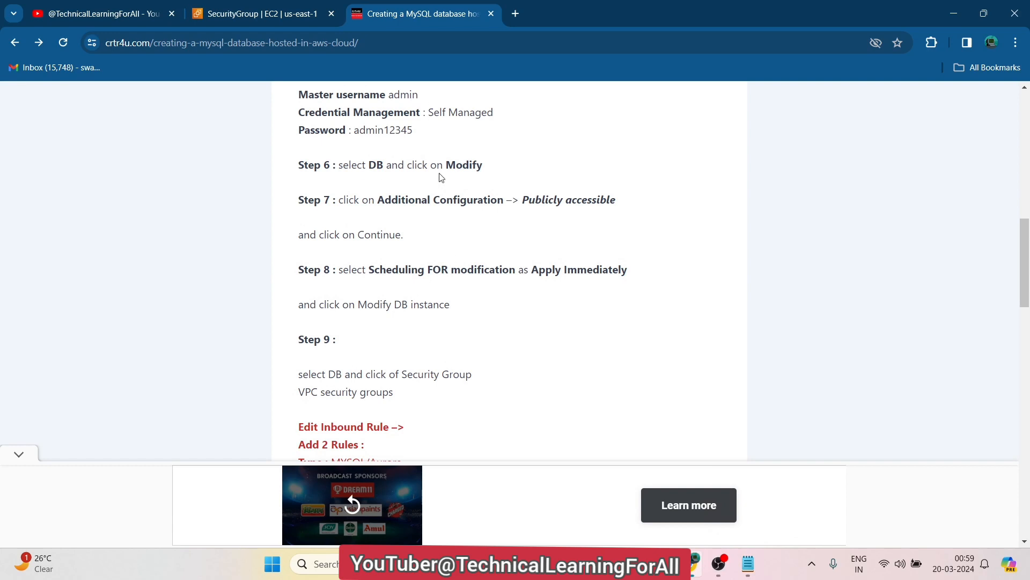
left_click_drag(622, 207, 314, 200)
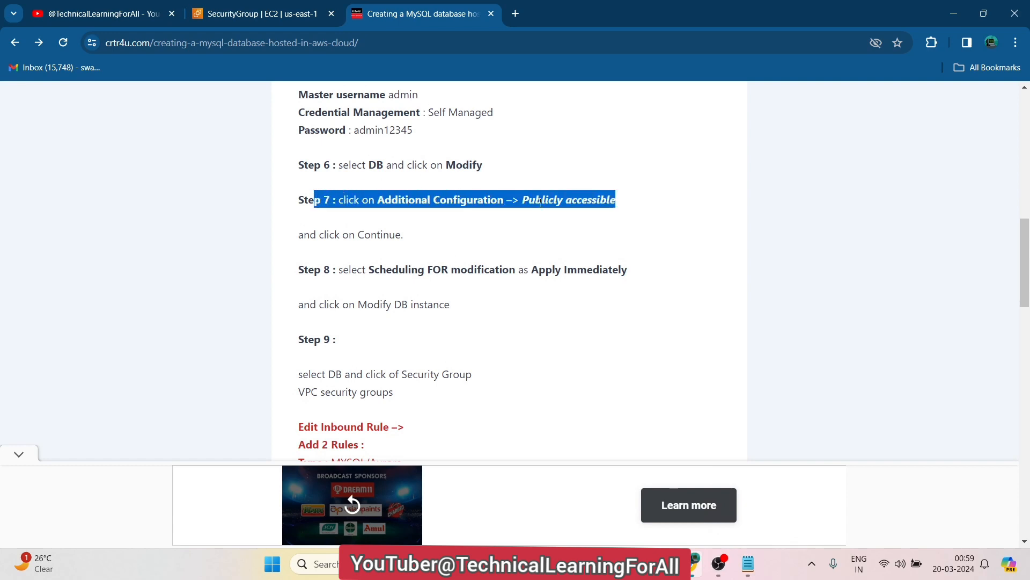
double_click(569, 202)
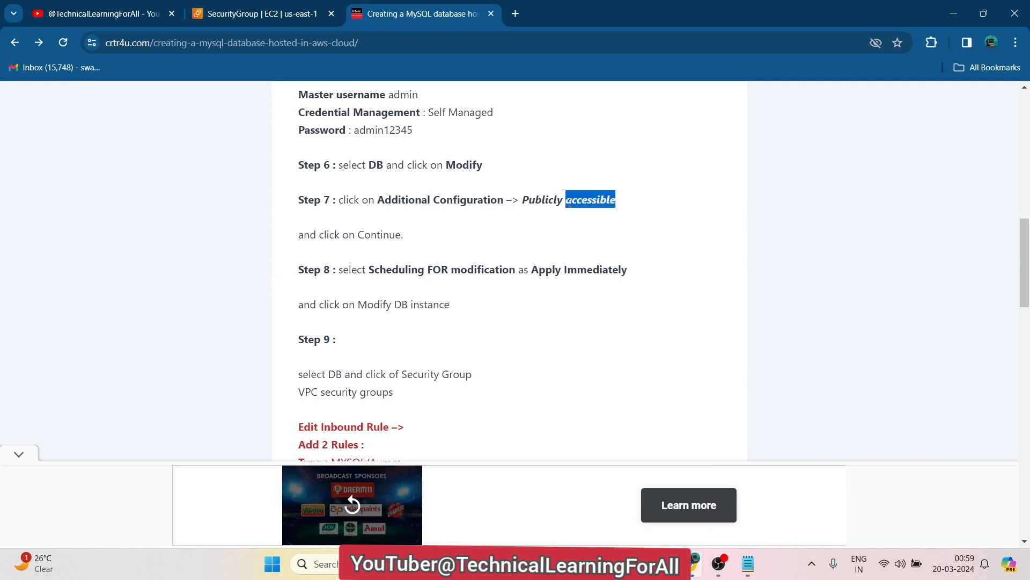
scroll(571, 207, "down", 1)
left_click_drag(523, 175, 624, 186)
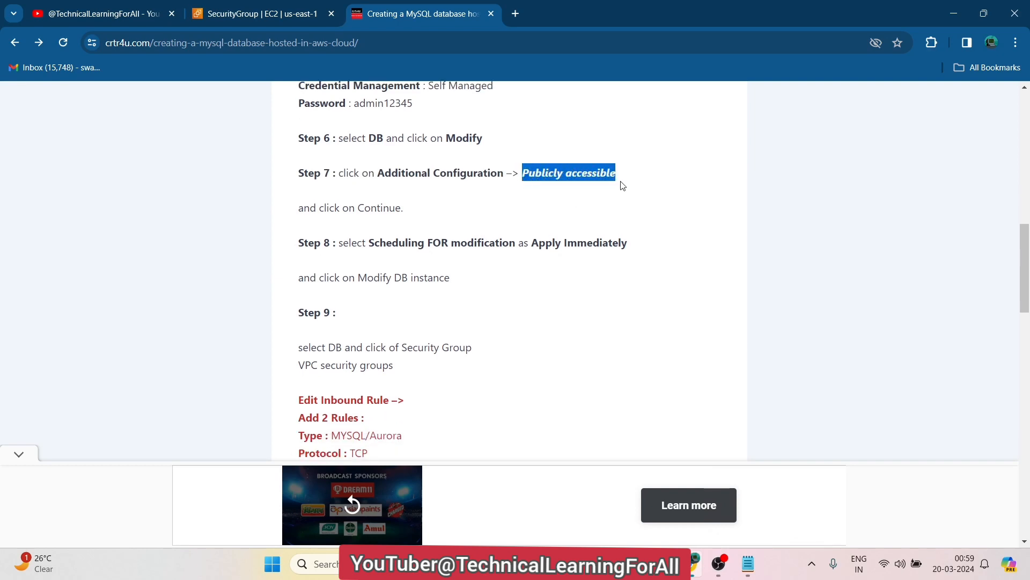
left_click(259, 12)
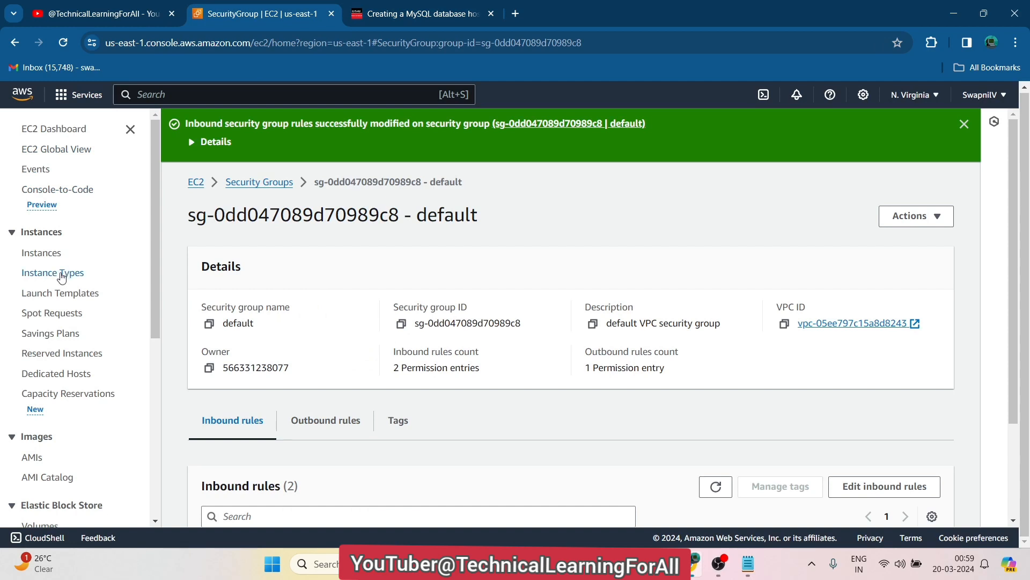
left_click(406, 5)
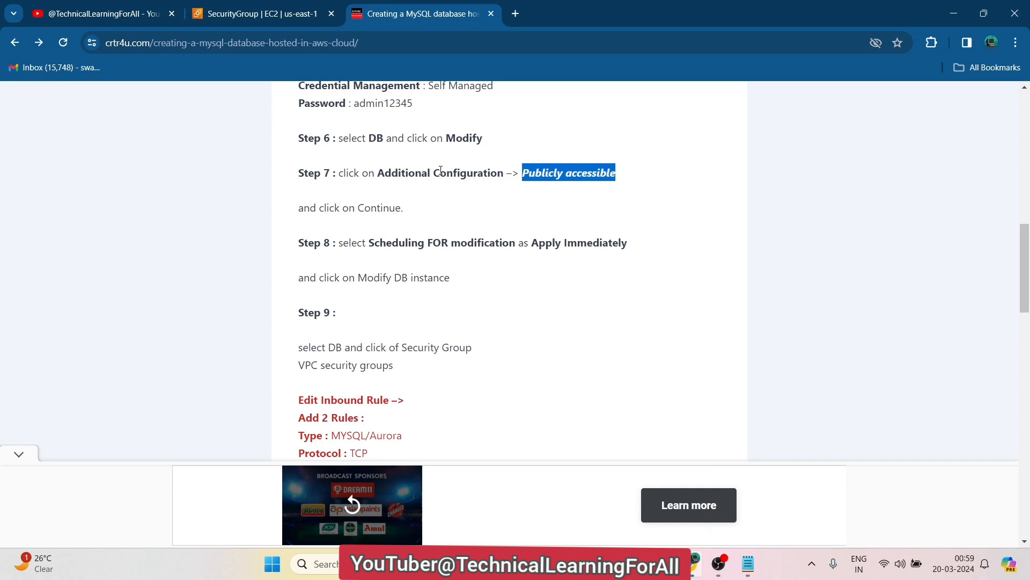
Go to RDS Databases, open technical-learning-for-all-mysql-db and follow its default VPC security group link
left_click(242, 6)
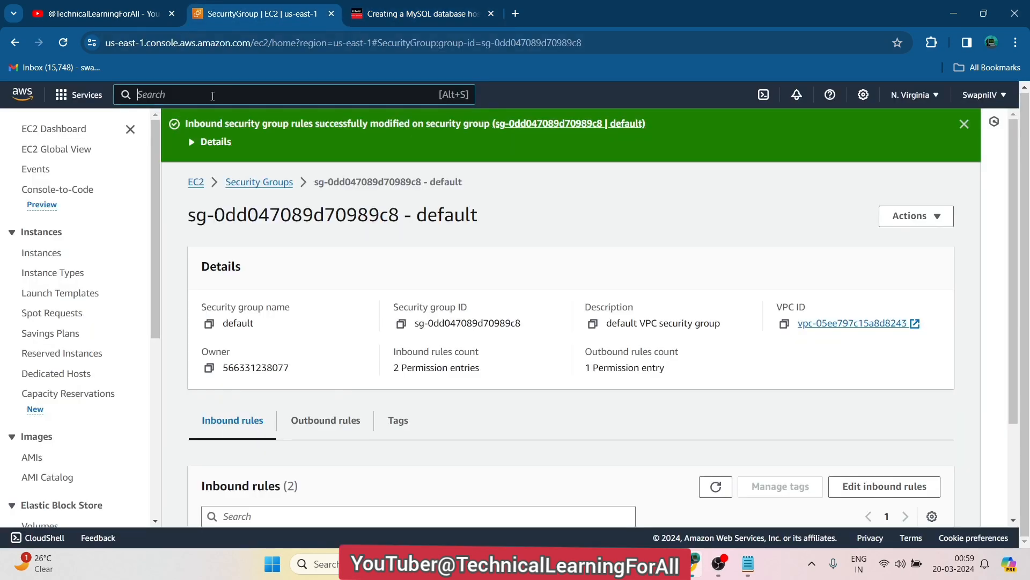
type("RDS")
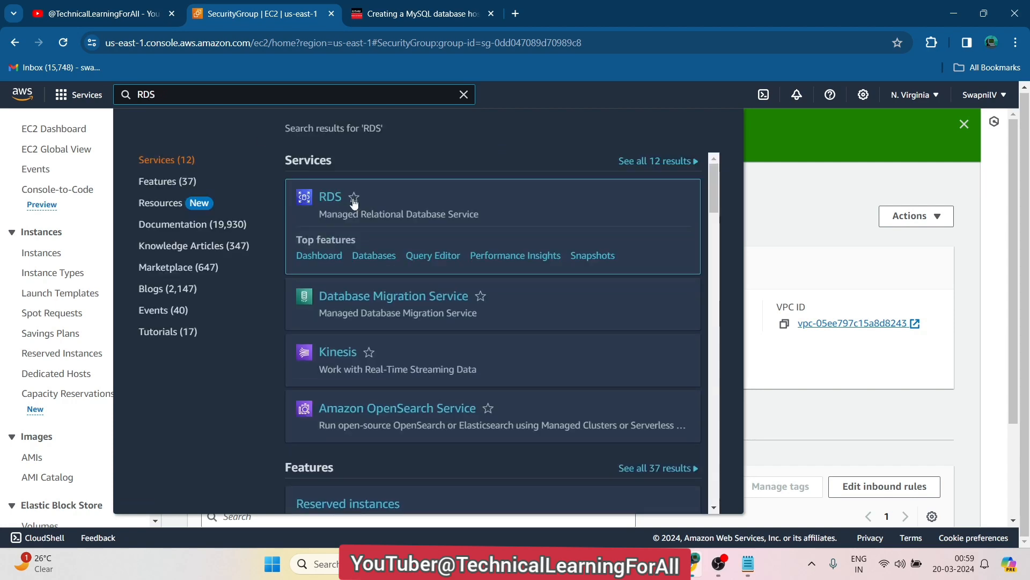
left_click(335, 195)
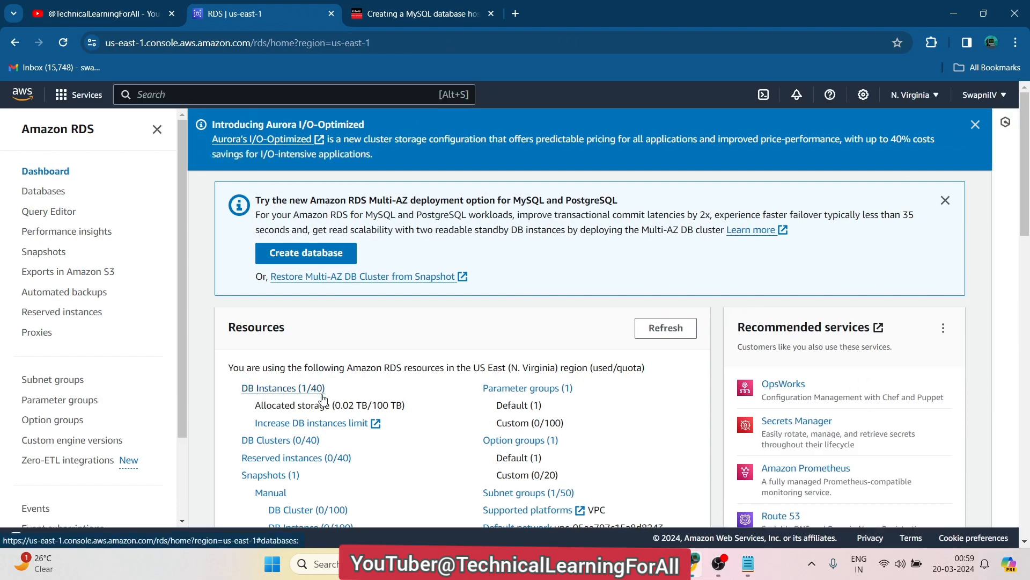
left_click(265, 393)
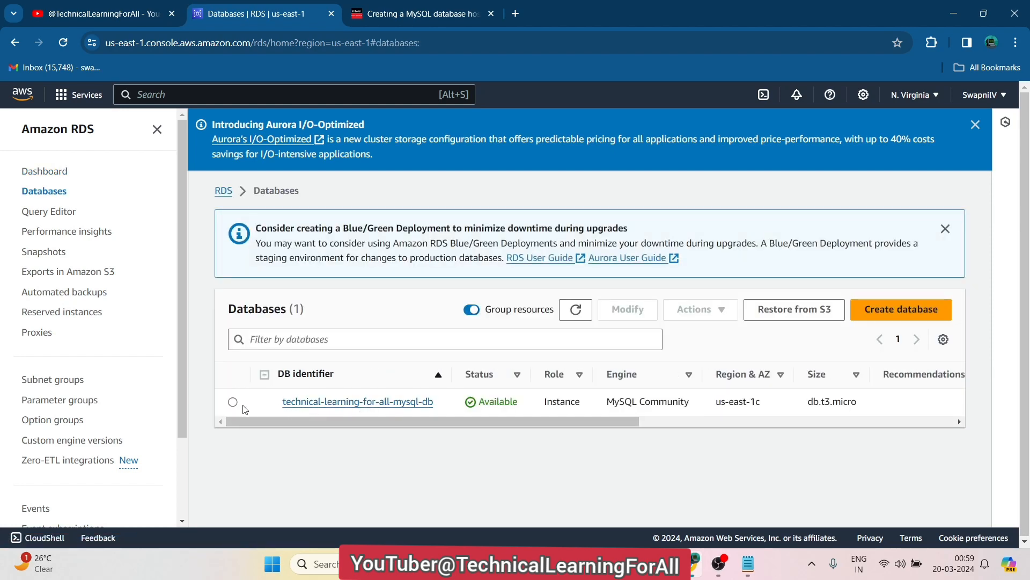
left_click(233, 402)
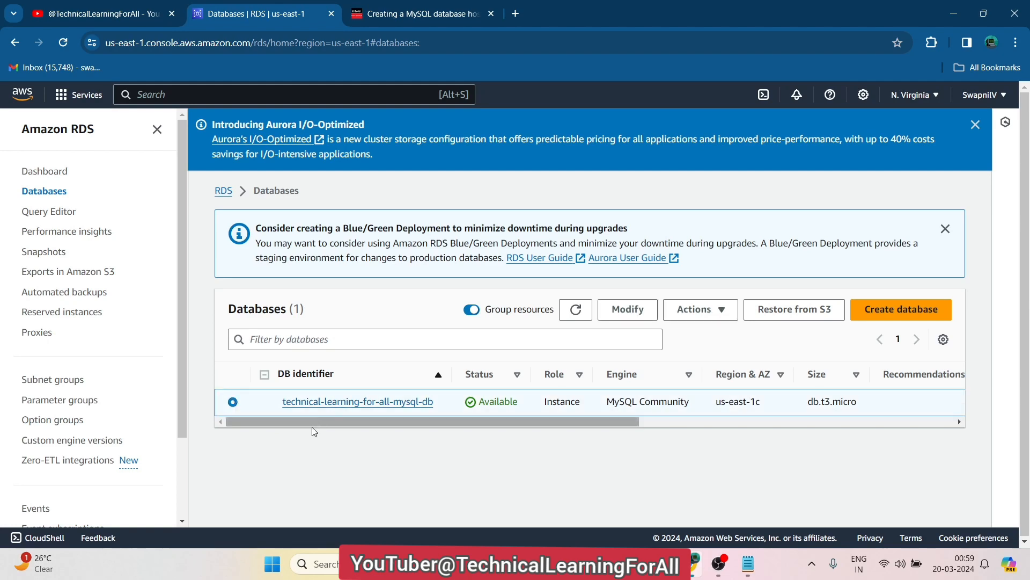
left_click(359, 402)
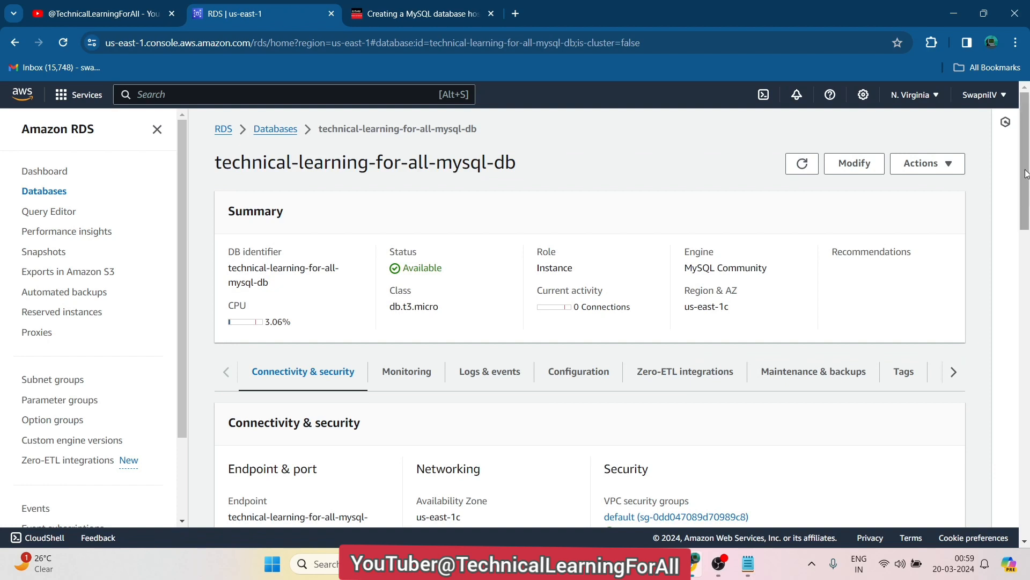
mouse_move(1026, 171)
left_mouse_down()
mouse_move(1026, 250)
mouse_move(1026, 186)
left_mouse_up()
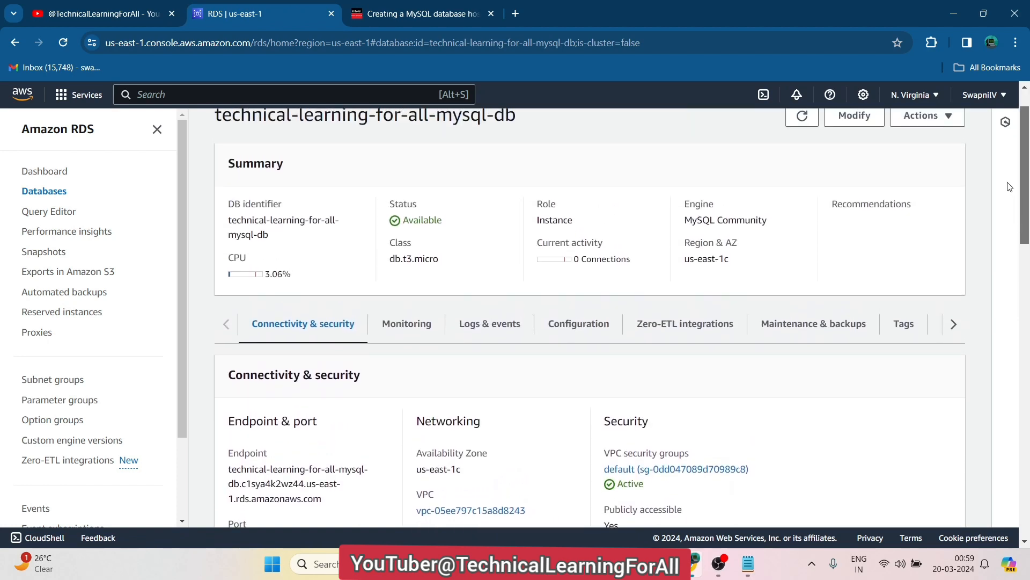
left_click(676, 470)
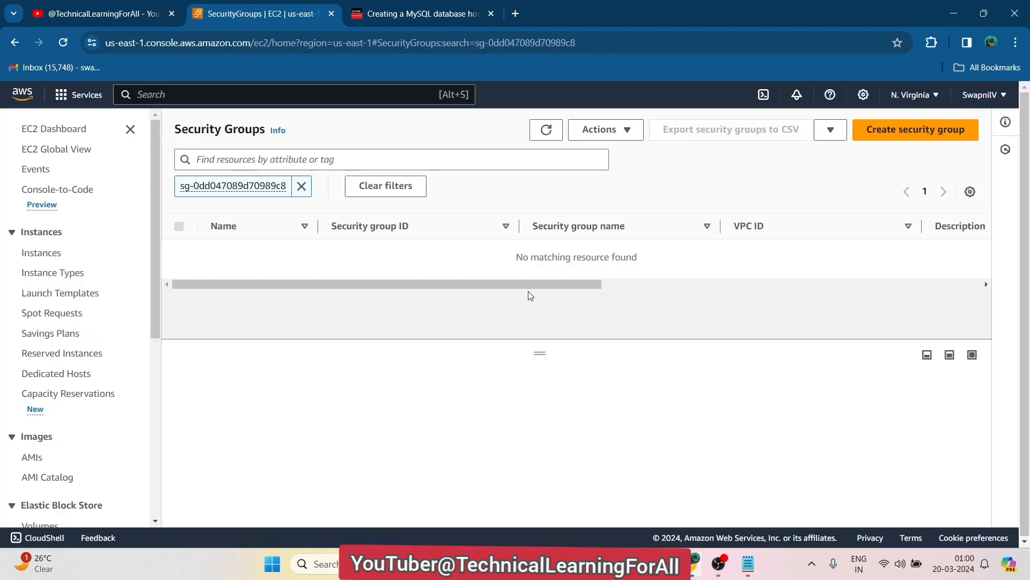
Open the default security group and check its two MYSQL/Aurora port 3306 inbound rules against the tutorial
left_click_drag(465, 271, 419, 276)
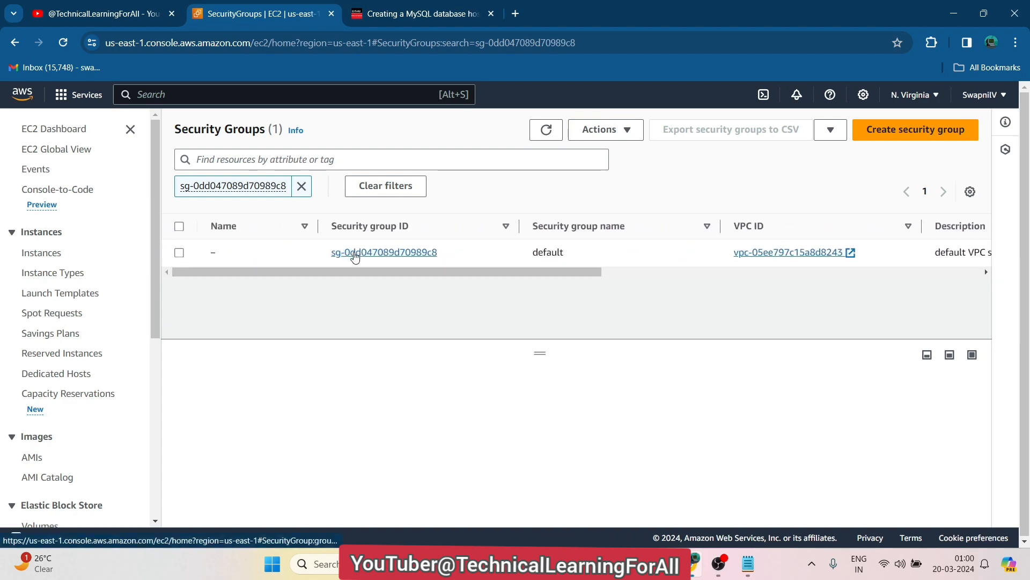
left_click(355, 253)
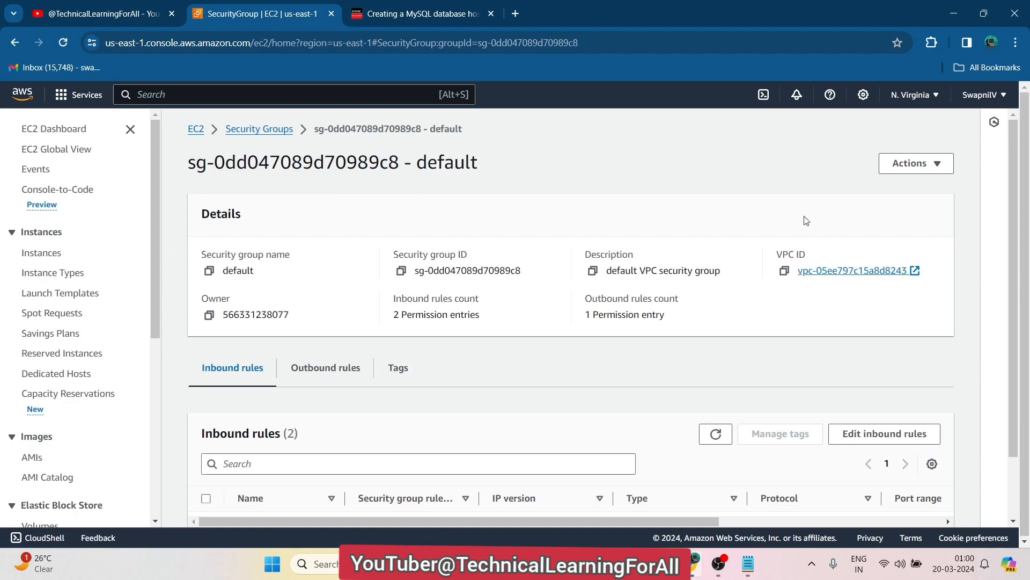
scroll(652, 482, "down", 2)
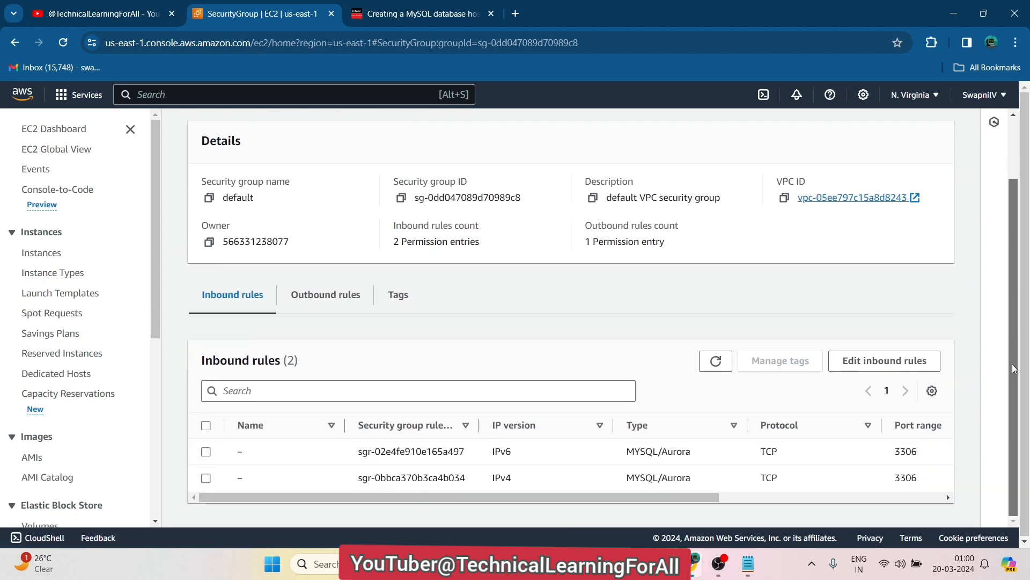
mouse_move(645, 498)
left_mouse_down()
mouse_move(858, 497)
mouse_move(646, 510)
left_mouse_up()
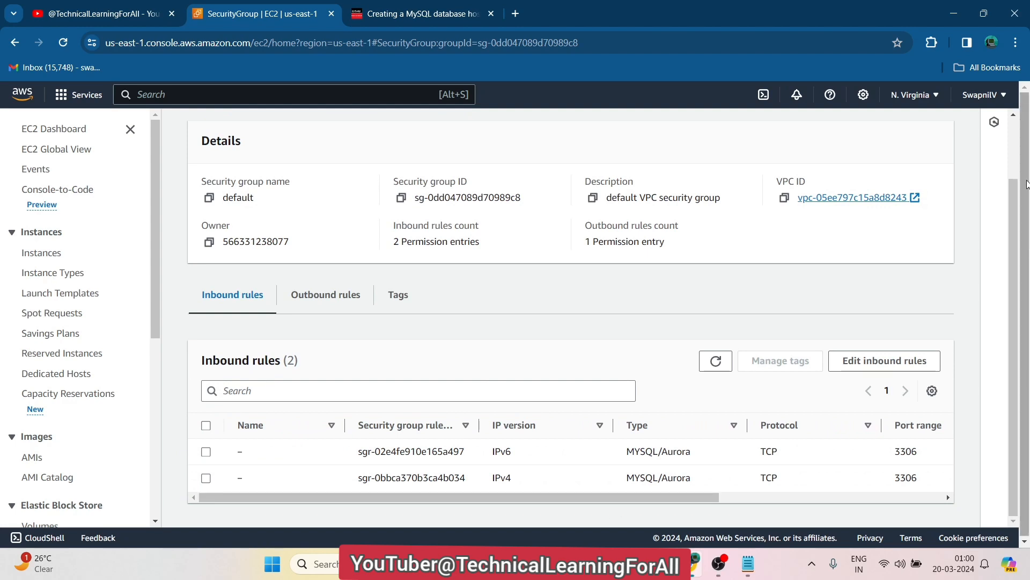
left_click_drag(1016, 241, 1016, 182)
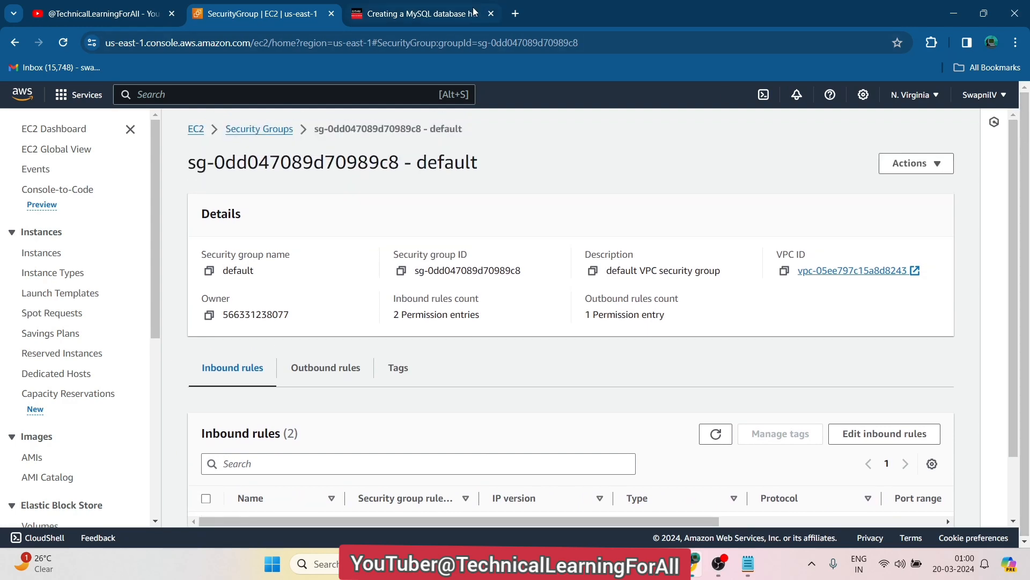
left_click(474, 11)
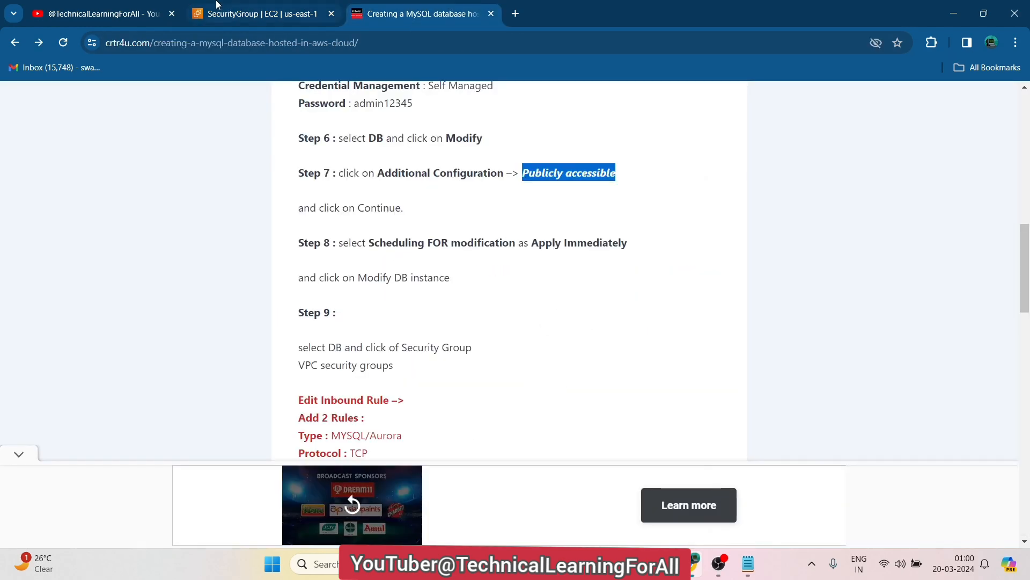
left_click(269, 13)
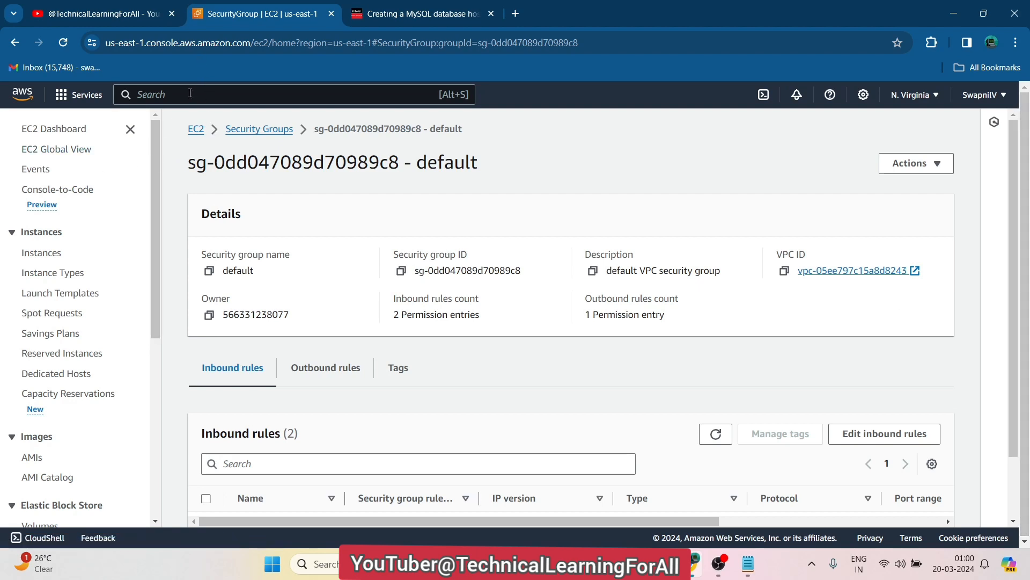
Open the technical-learning-for-all-mysql-db details page from the RDS databases list
type("RDS")
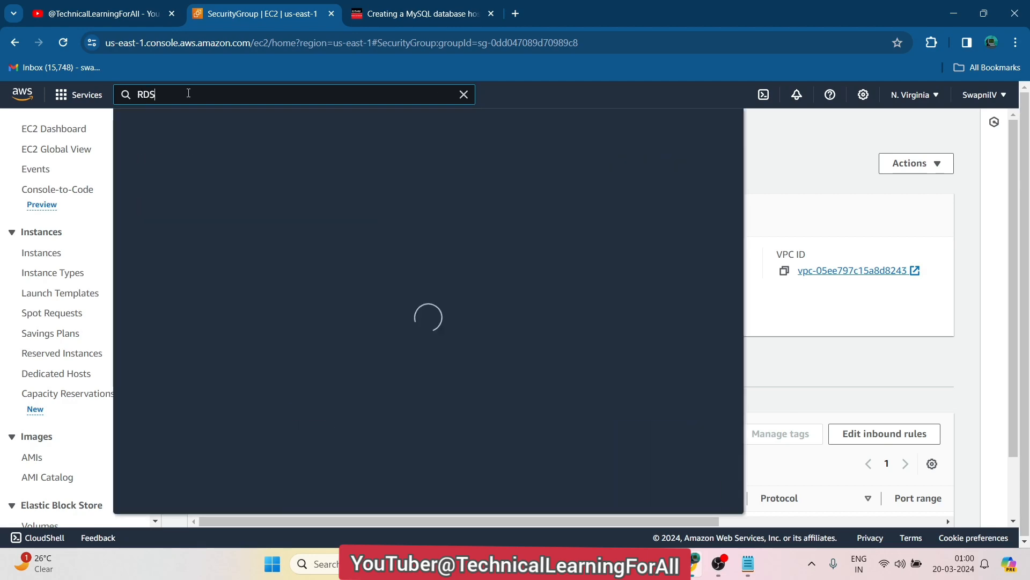
left_click(339, 197)
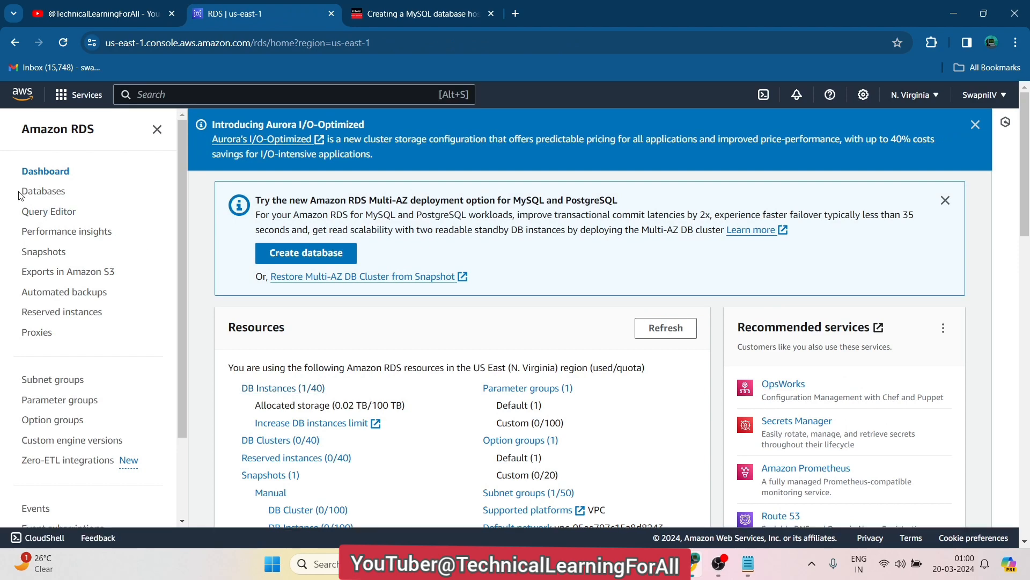
left_click(44, 195)
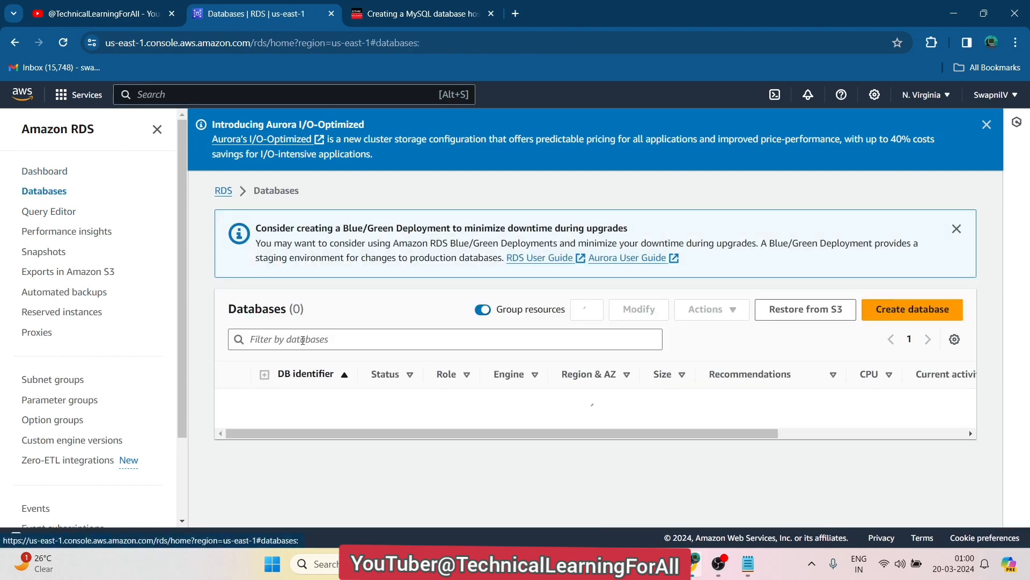
left_click(232, 402)
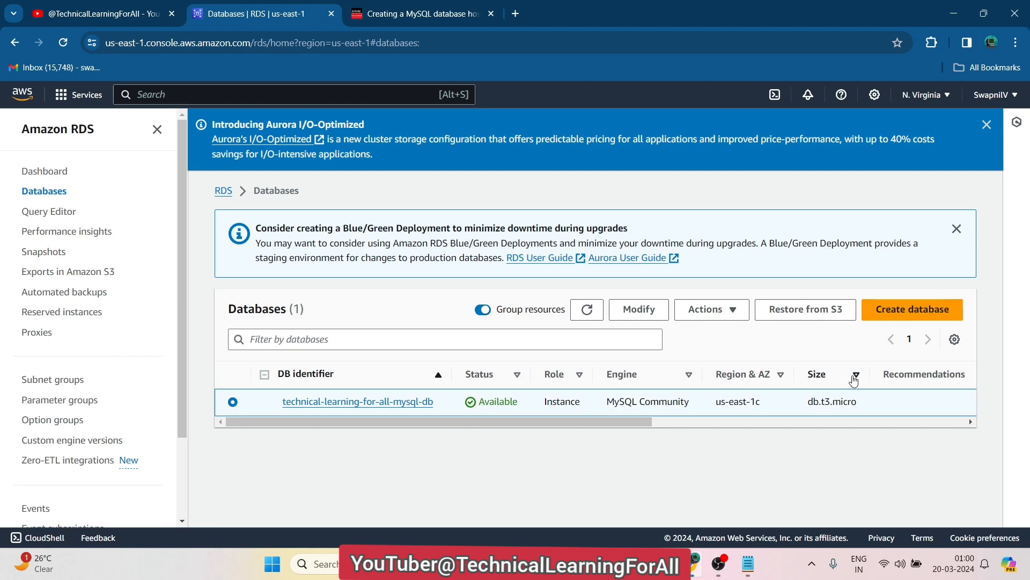
left_click(307, 402)
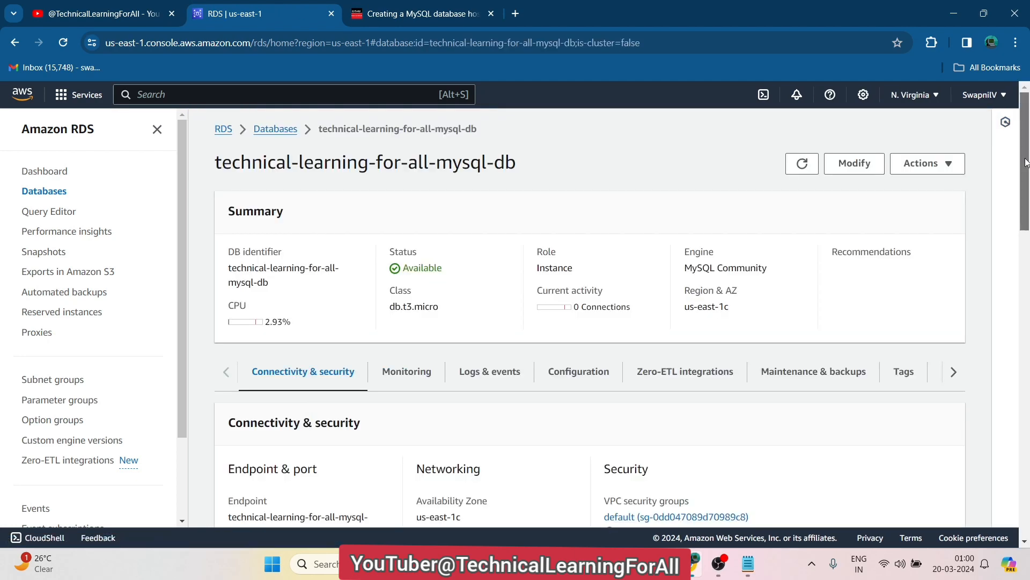
Copy the database's endpoint and port 3306, then go back to the Databases list
scroll(1025, 162, "down", 4)
left_click_drag(335, 327, 227, 301)
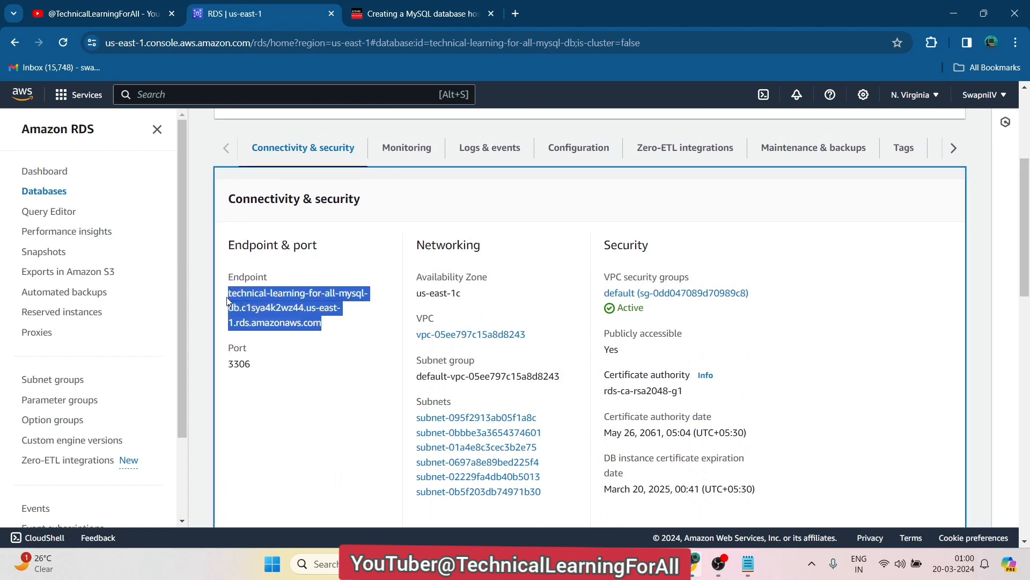
left_click(329, 333)
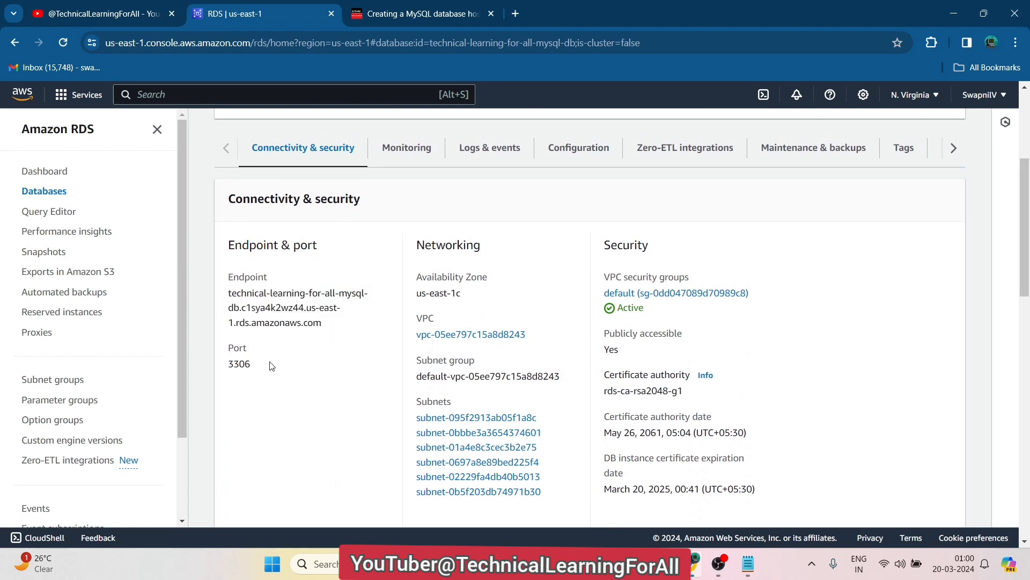
left_click_drag(257, 370, 224, 282)
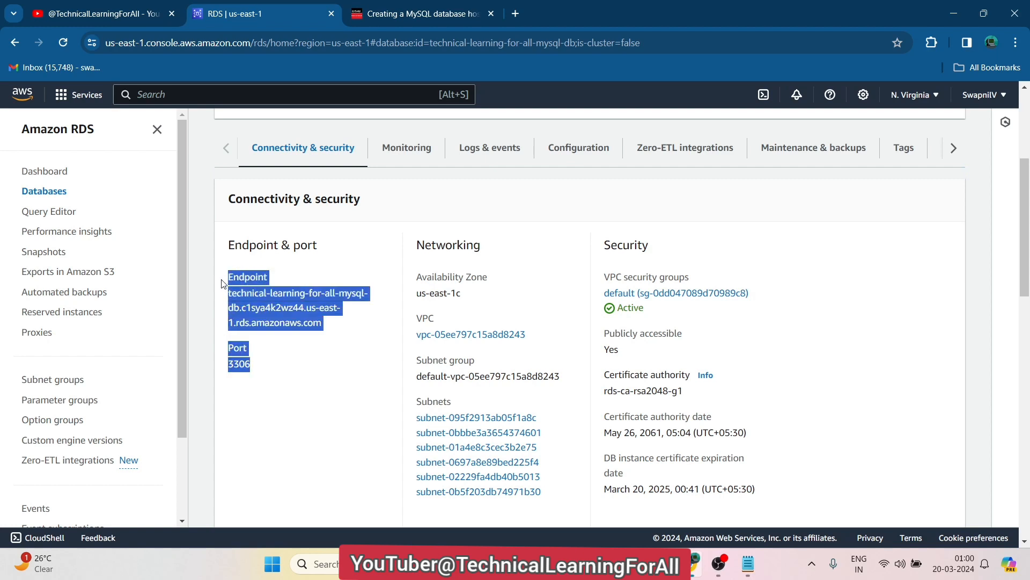
key("ctrl+c")
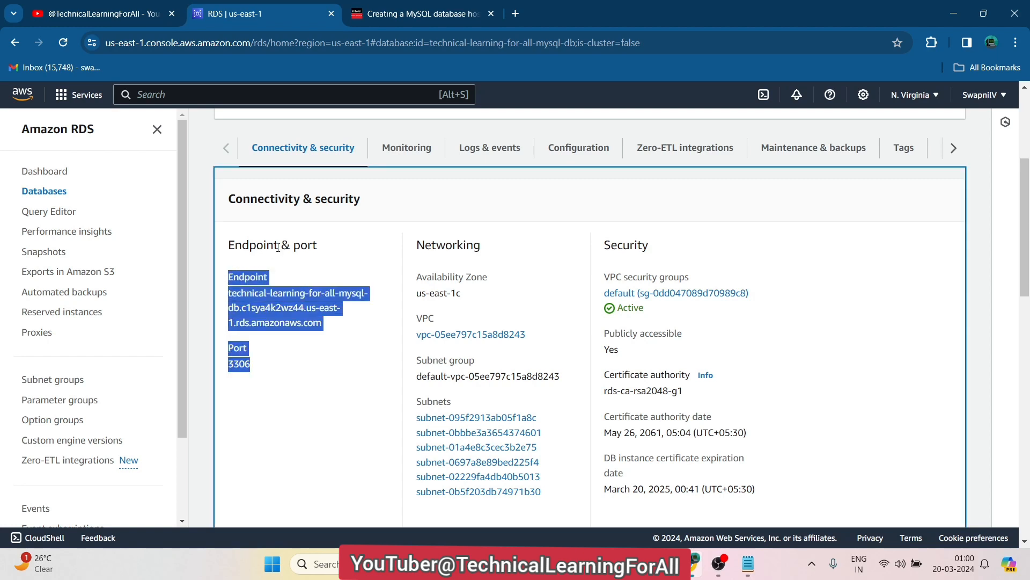
left_click(55, 192)
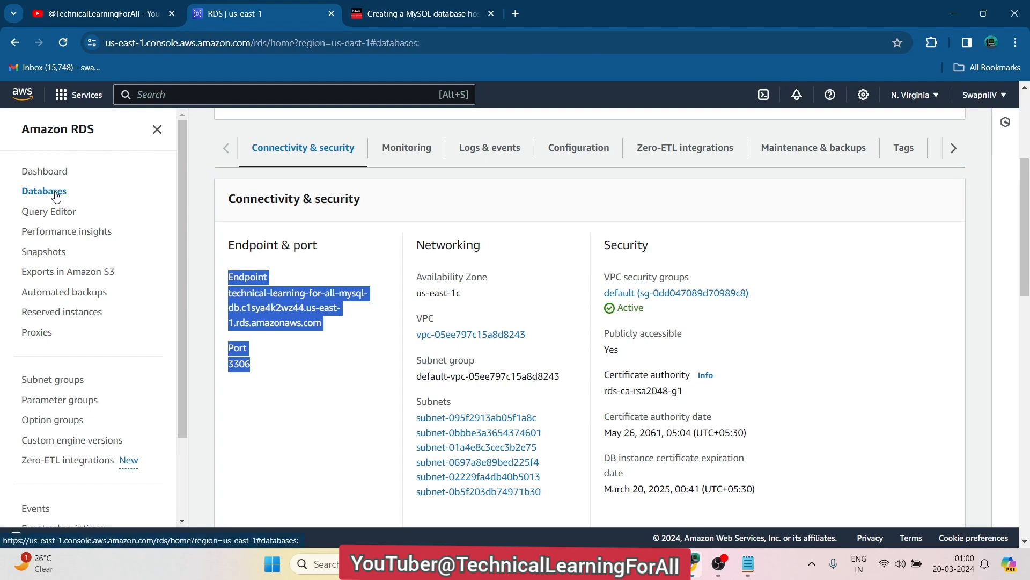
Paste the endpoint and port 3306 below the credentials in the Notepad file, then minimize Notepad
left_click(749, 565)
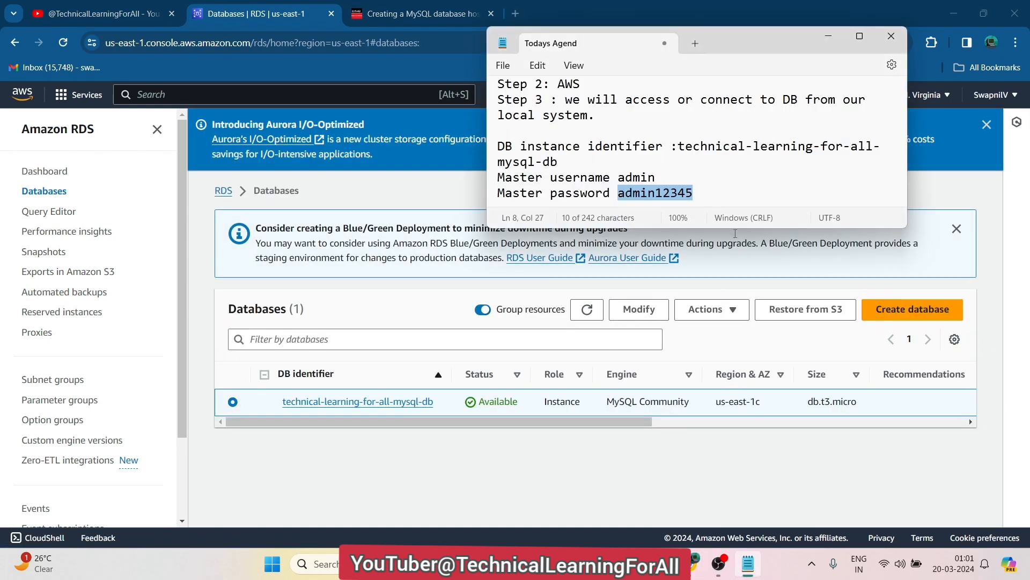
left_click(857, 38)
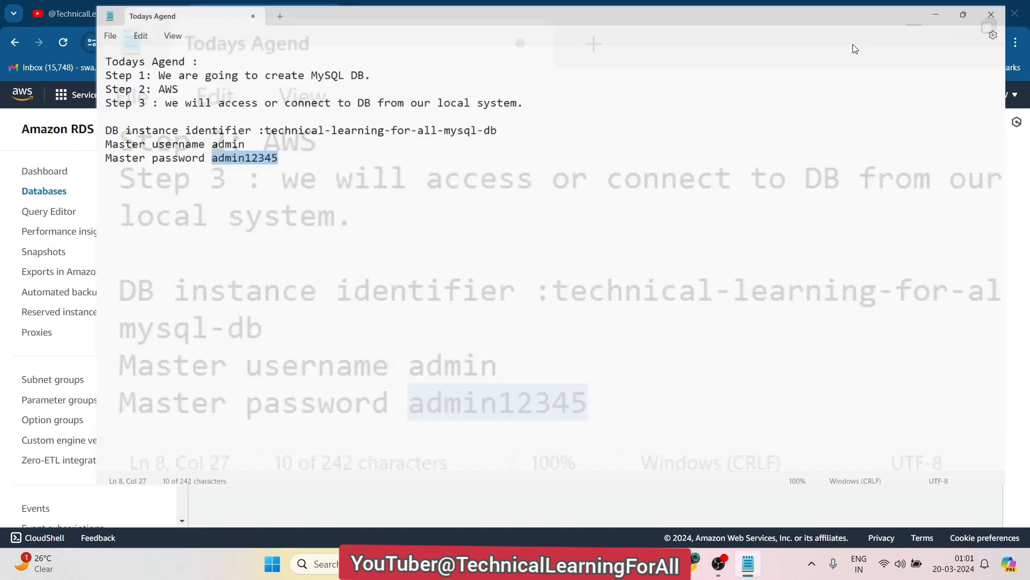
left_click(364, 182)
key("Return")
key("Return")
key("Return")
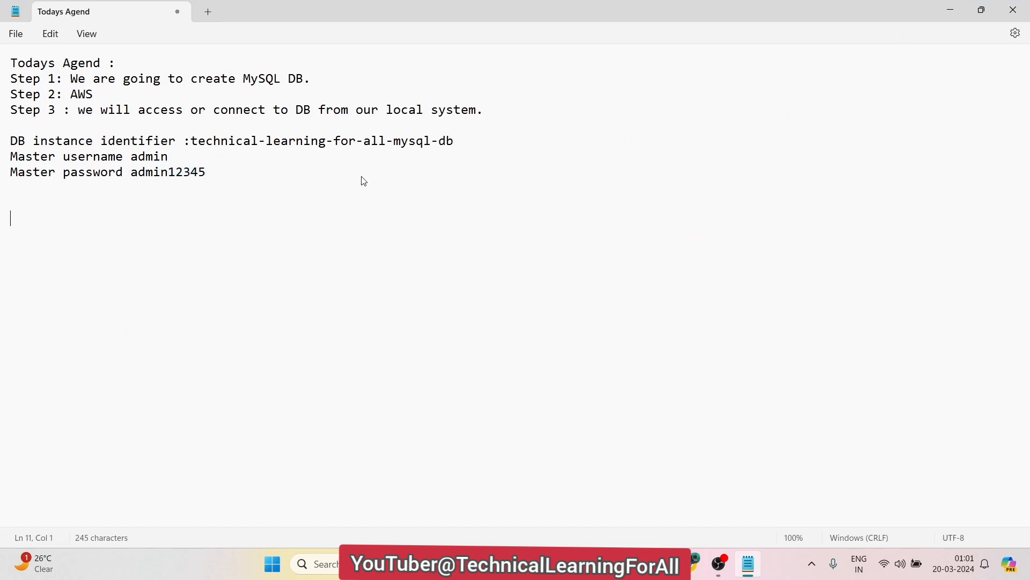
key("ctrl+v")
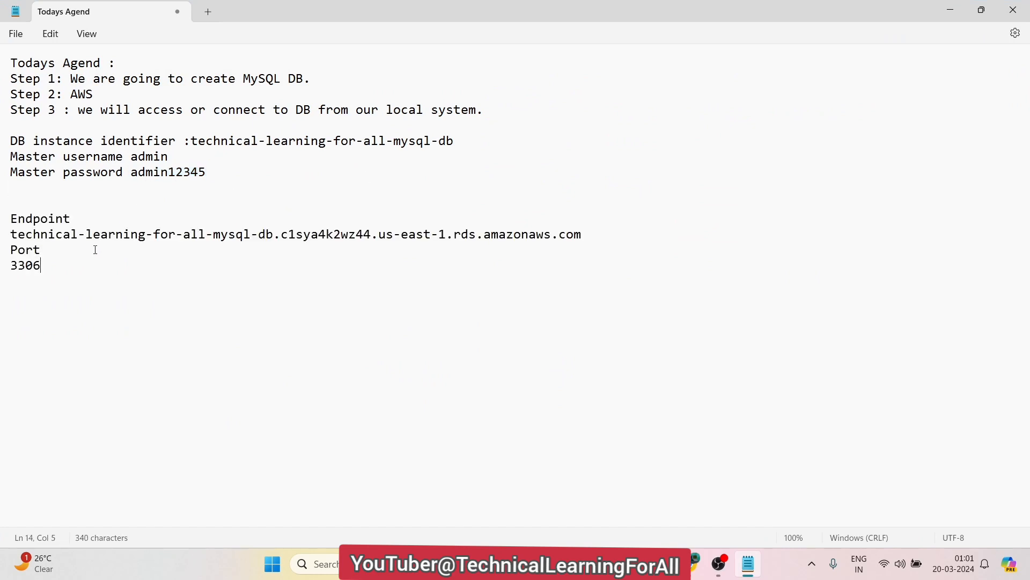
left_click(590, 233)
key("Return")
key("Return")
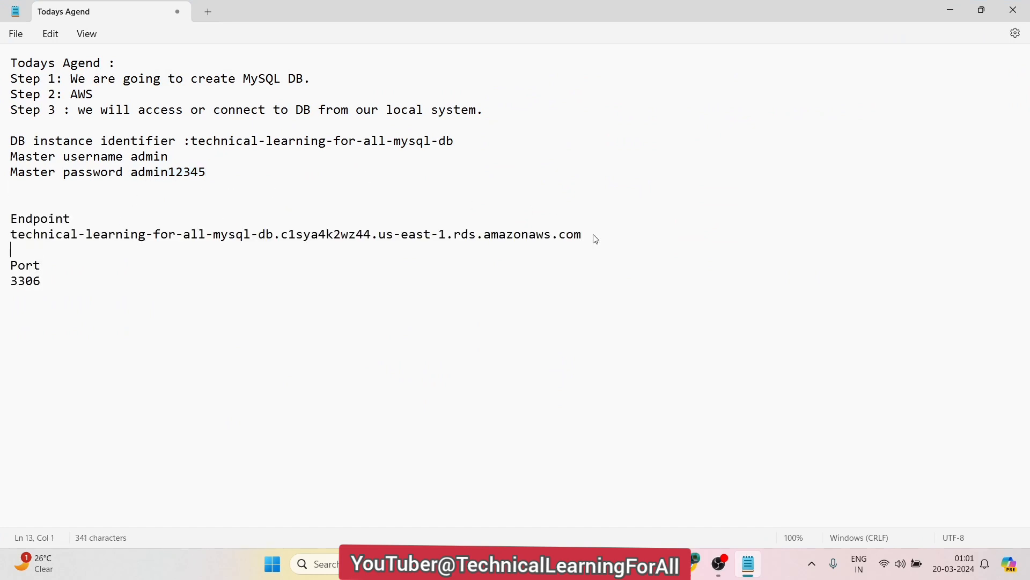
left_click(950, 10)
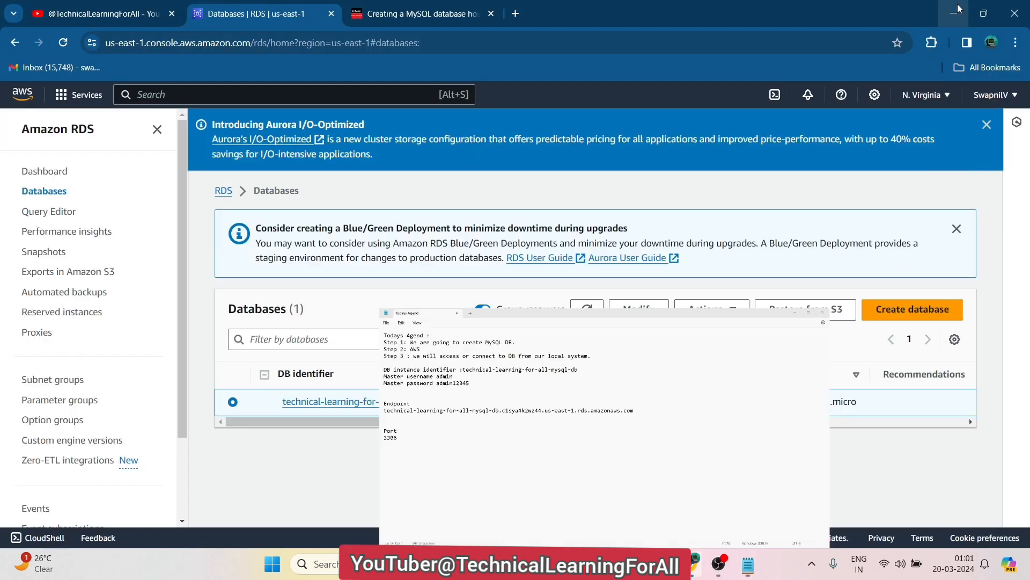
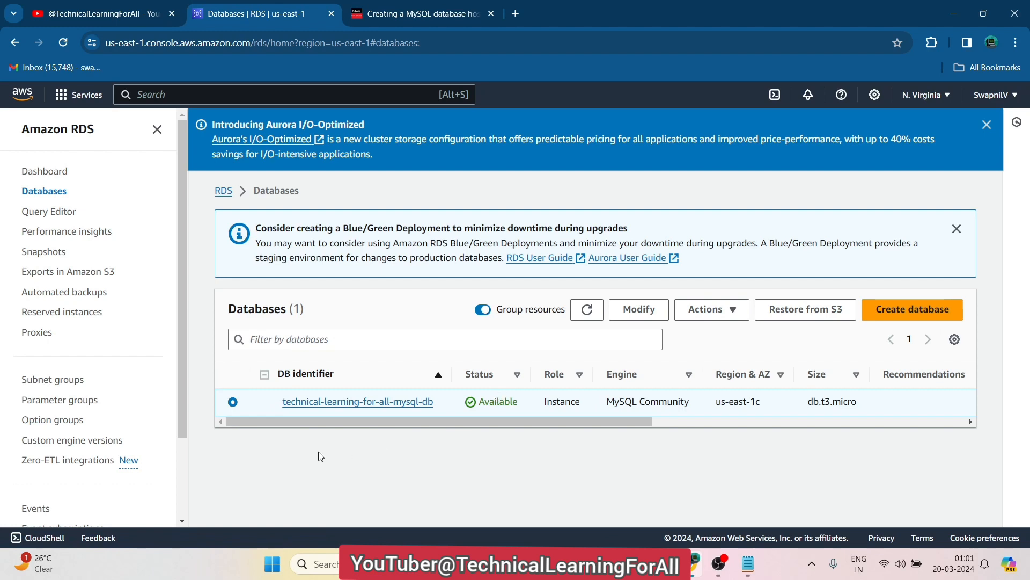
Launch MySQL Workbench from Windows search and start a new connection setup, with the notes alongside
left_click(331, 561)
type("MYSQ")
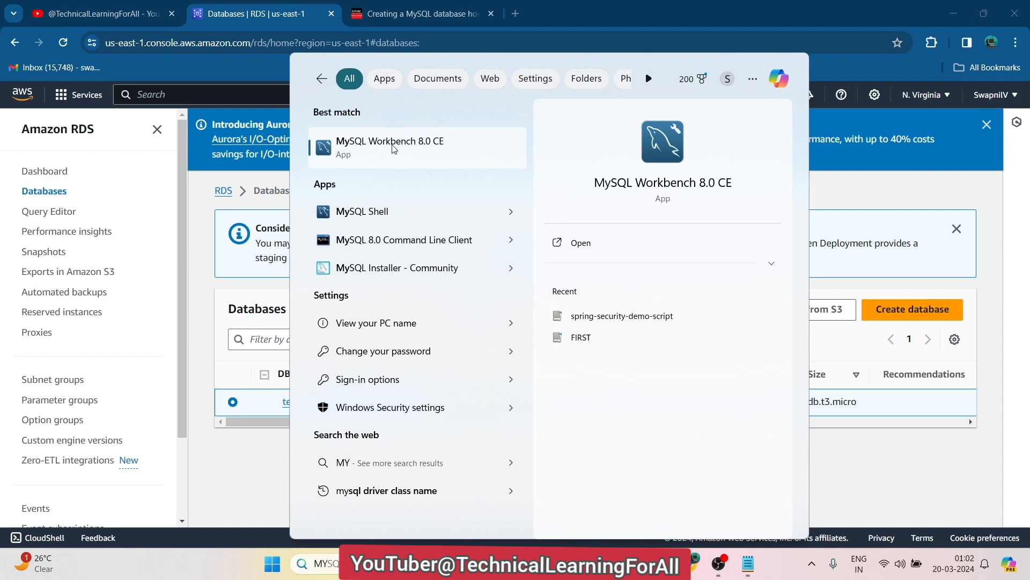
left_click(393, 149)
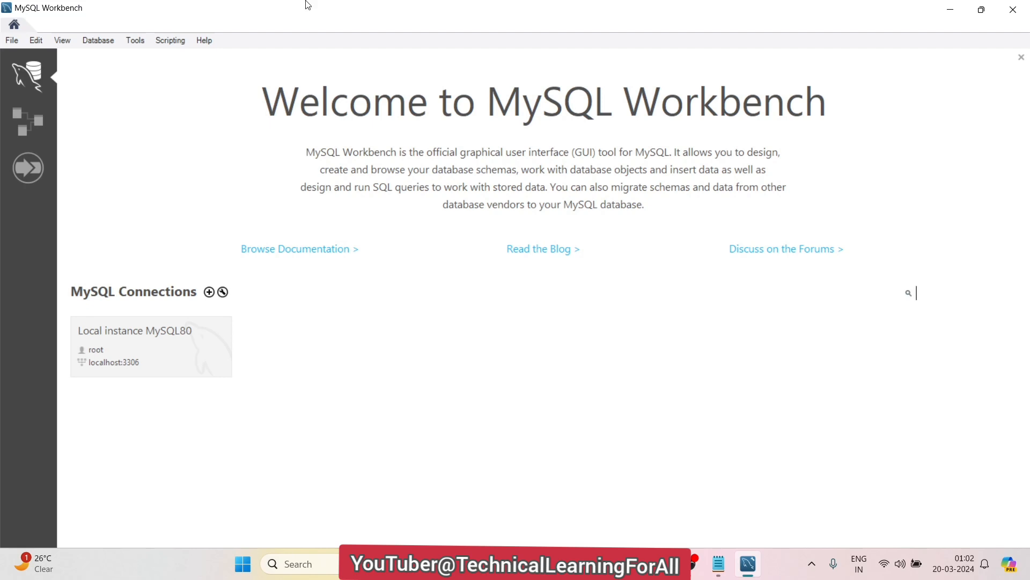
left_click(208, 292)
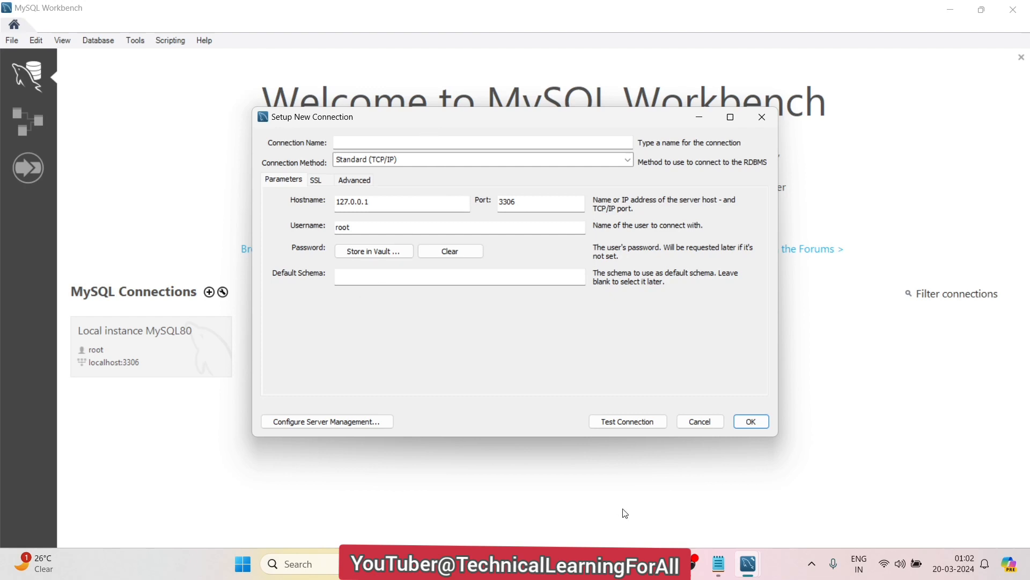
left_click(717, 569)
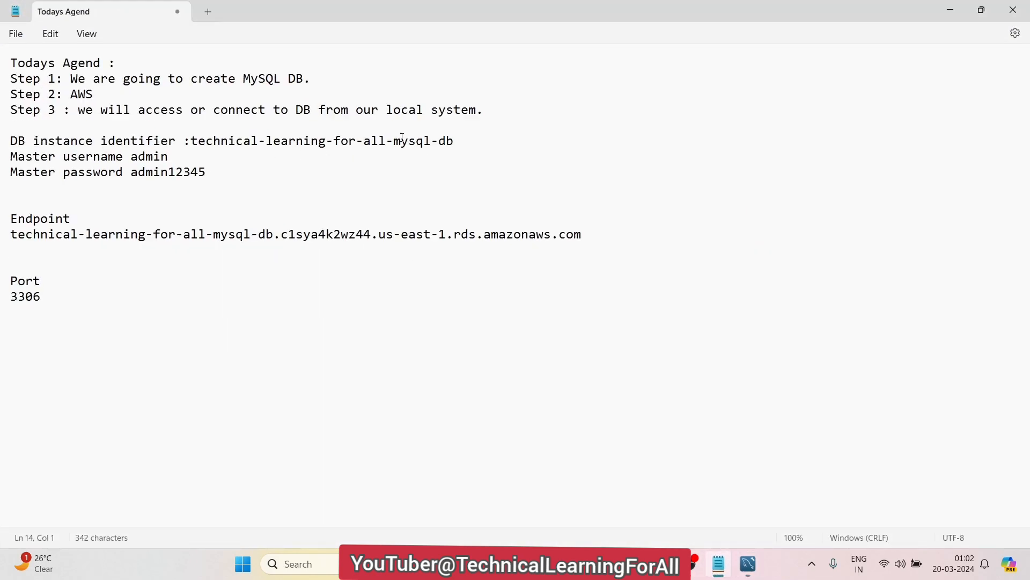
Name the connection technical-learning-for-all-mysql-db using the identifier copied from the notes
left_click_drag(460, 145, 189, 146)
key("ctrl+c")
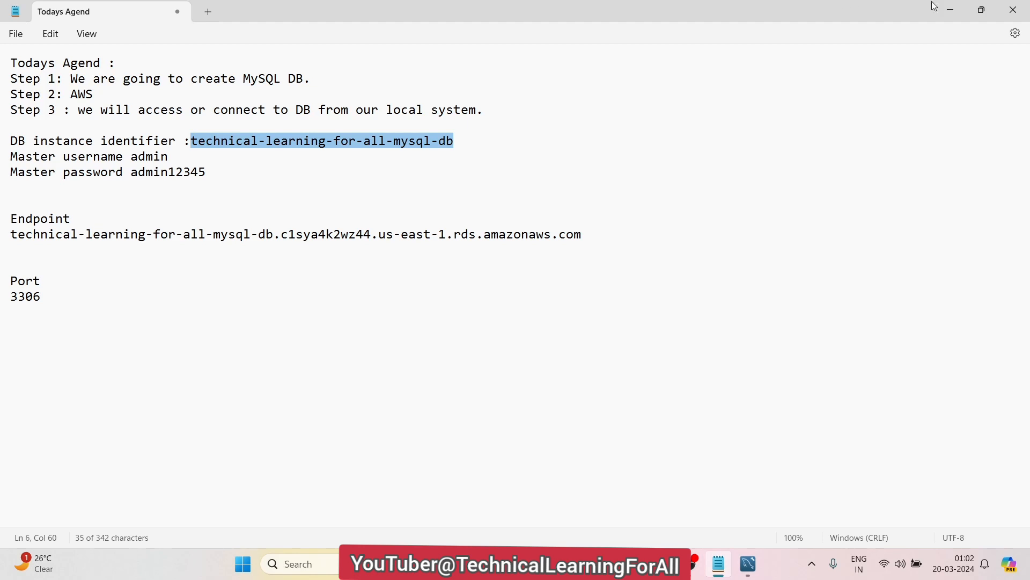
left_click(951, 11)
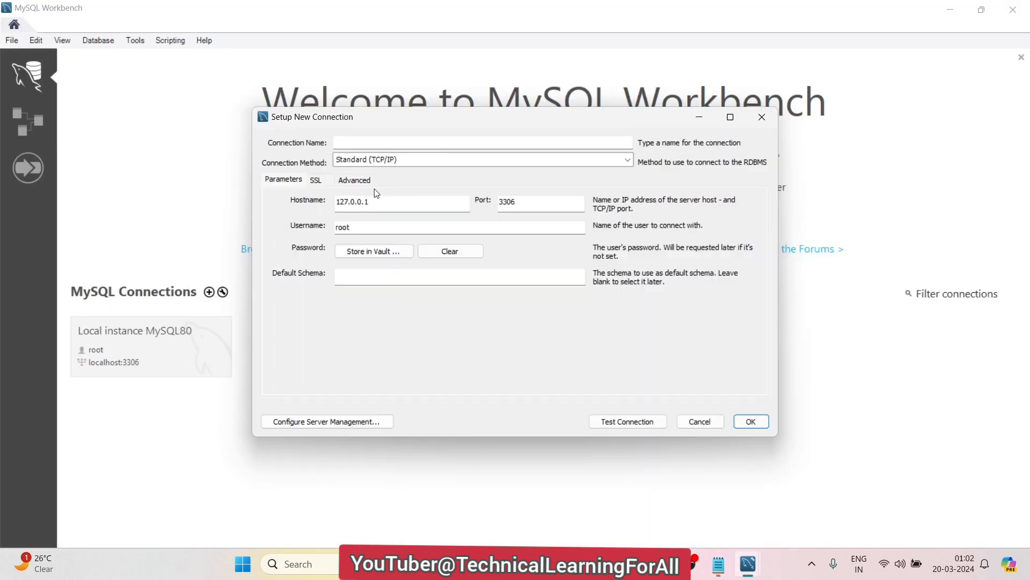
left_click(376, 143)
key("ctrl+v")
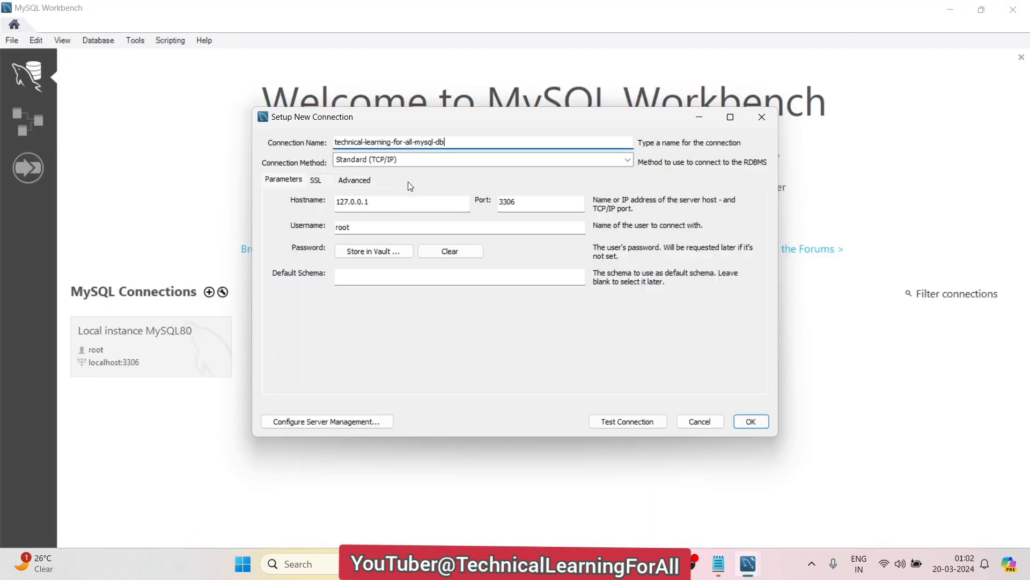
Select the default hostname 127.0.0.1 and select the endpoint address line in the notes
left_click(370, 206)
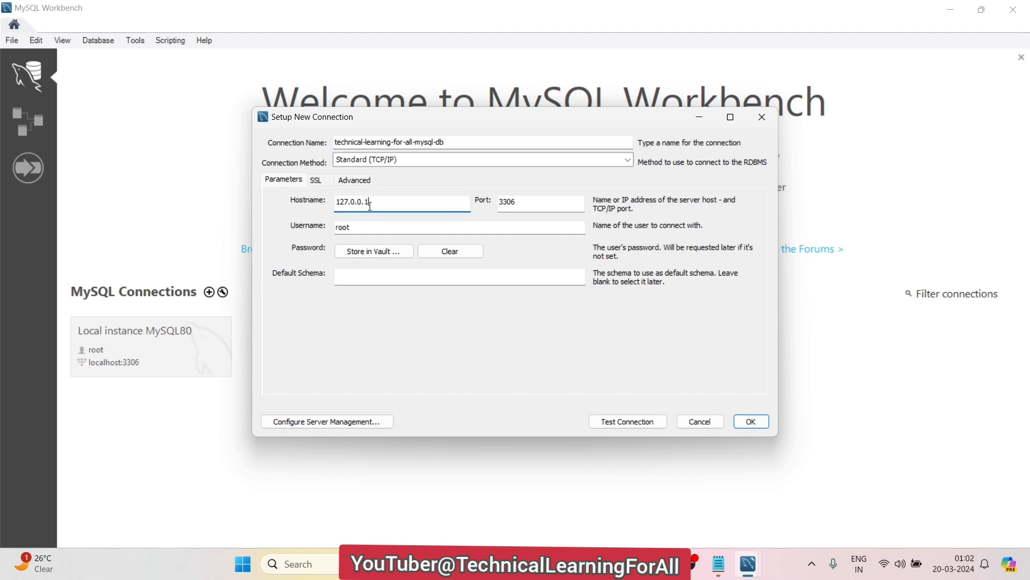
left_click_drag(370, 206, 334, 206)
left_click(719, 564)
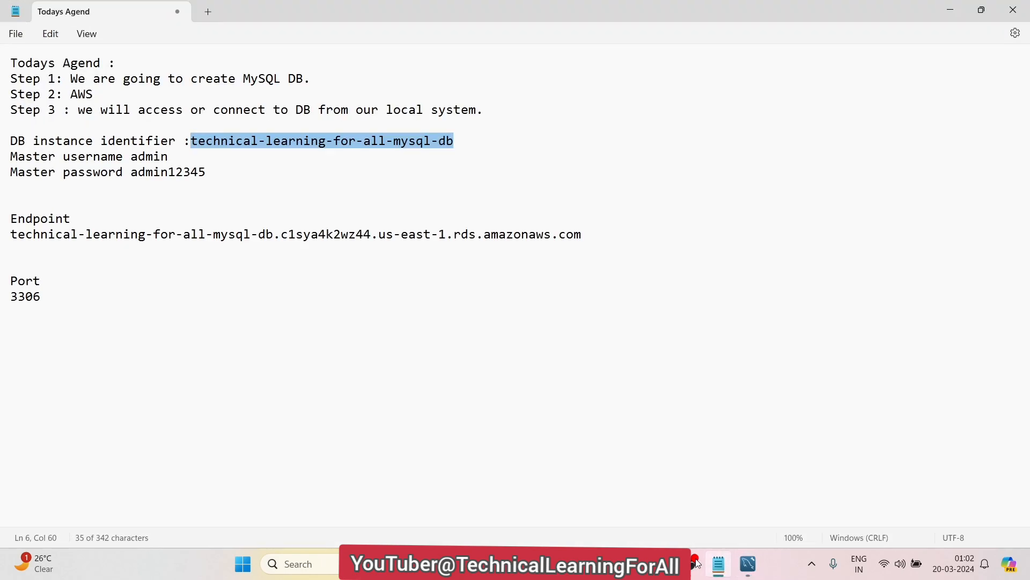
left_click_drag(579, 235, 451, 235)
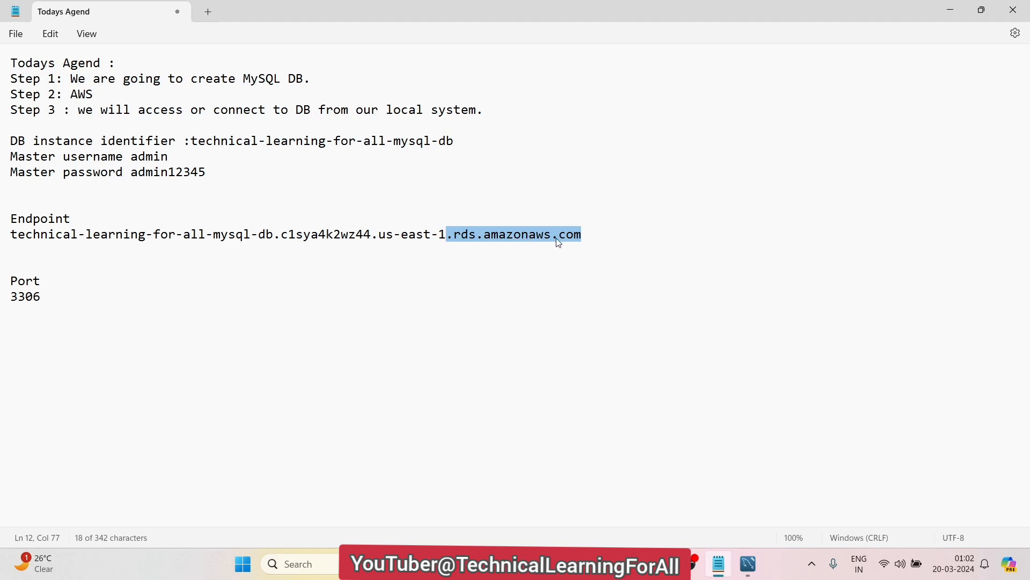
left_click_drag(592, 239, 23, 234)
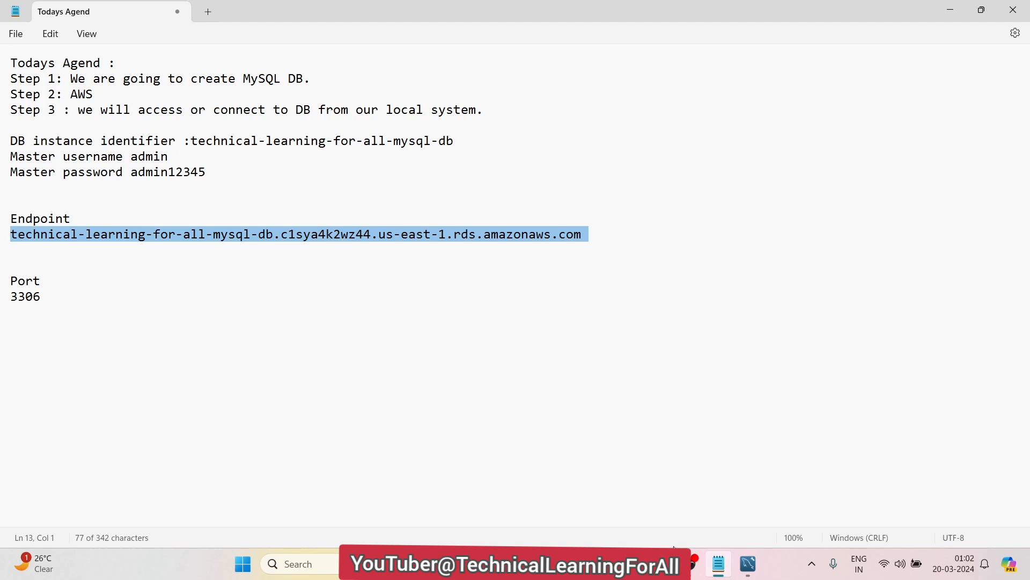
left_click(693, 564)
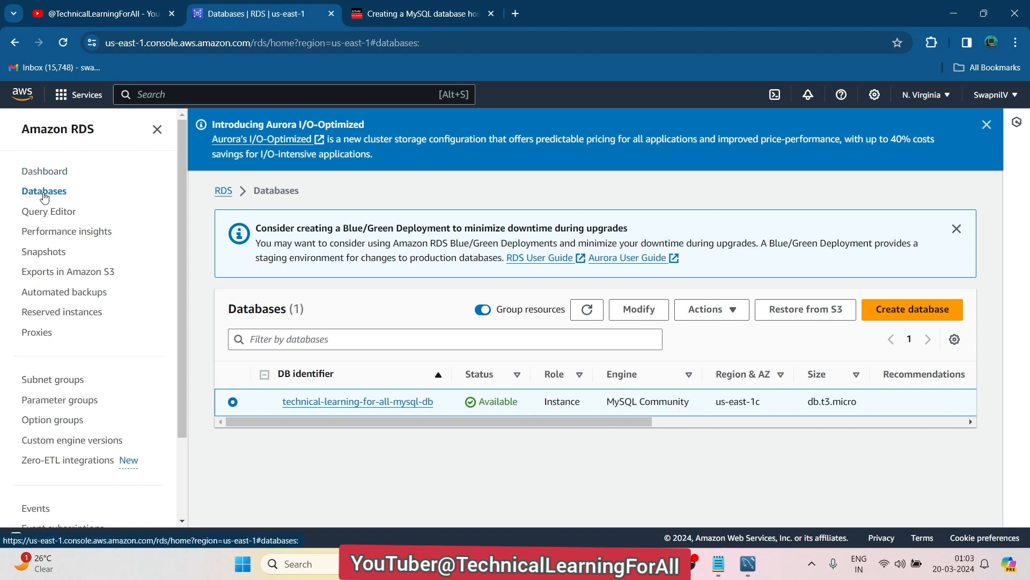
Open the technical-learning-for-all-mysql-db instance details and check its endpoint and port 3306
left_click(328, 407)
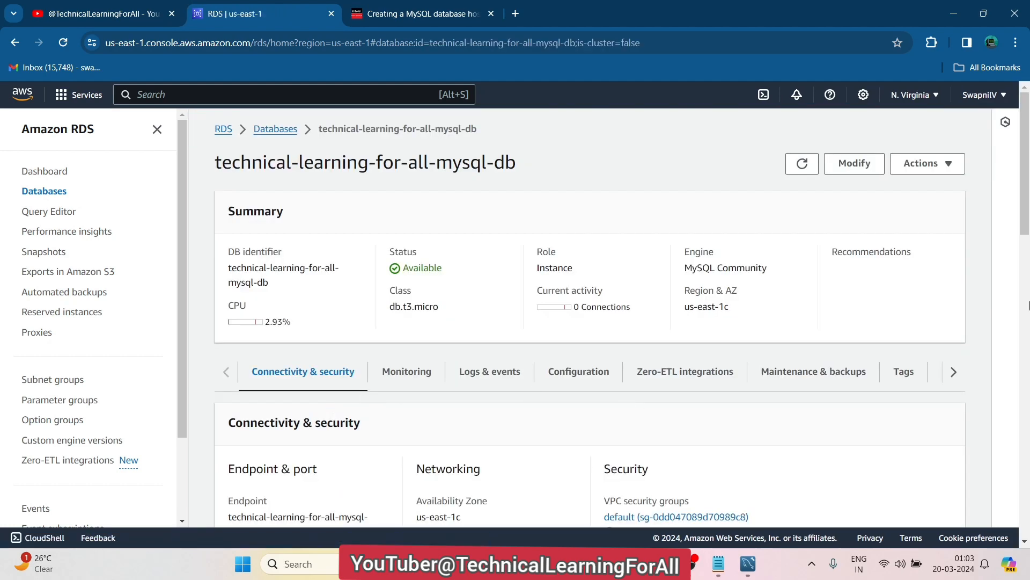
left_click_drag(1028, 133, 1028, 197)
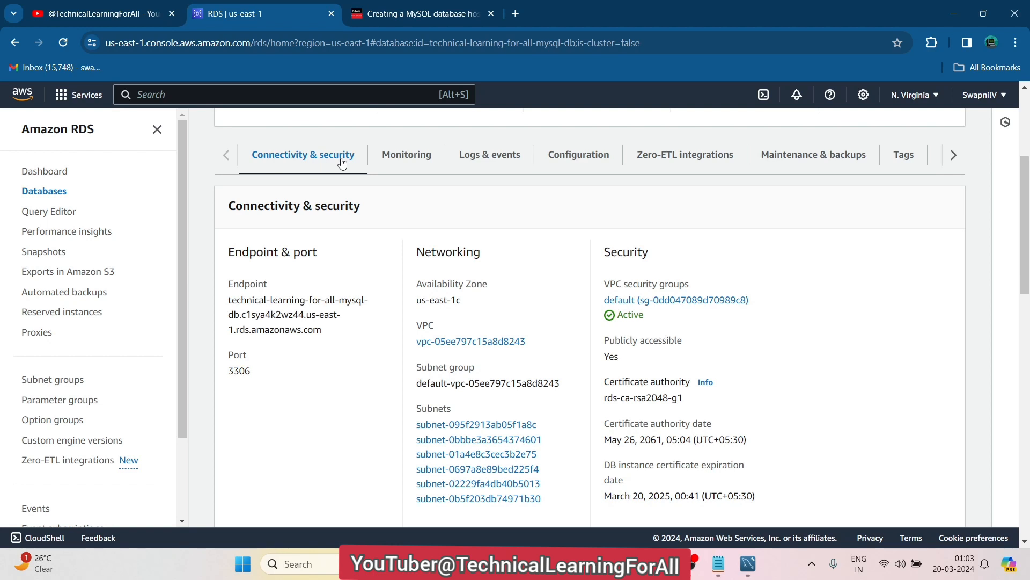
left_click_drag(324, 334, 189, 292)
left_click(342, 330)
Replace hostname 127.0.0.1 with the RDS endpoint address copied from the notes
left_click(956, 12)
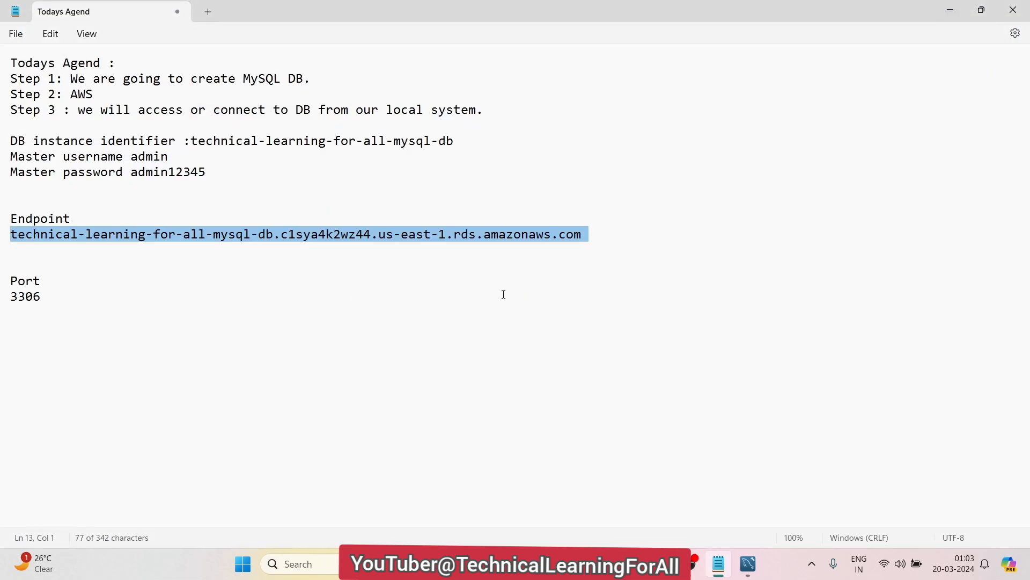
left_click(581, 236)
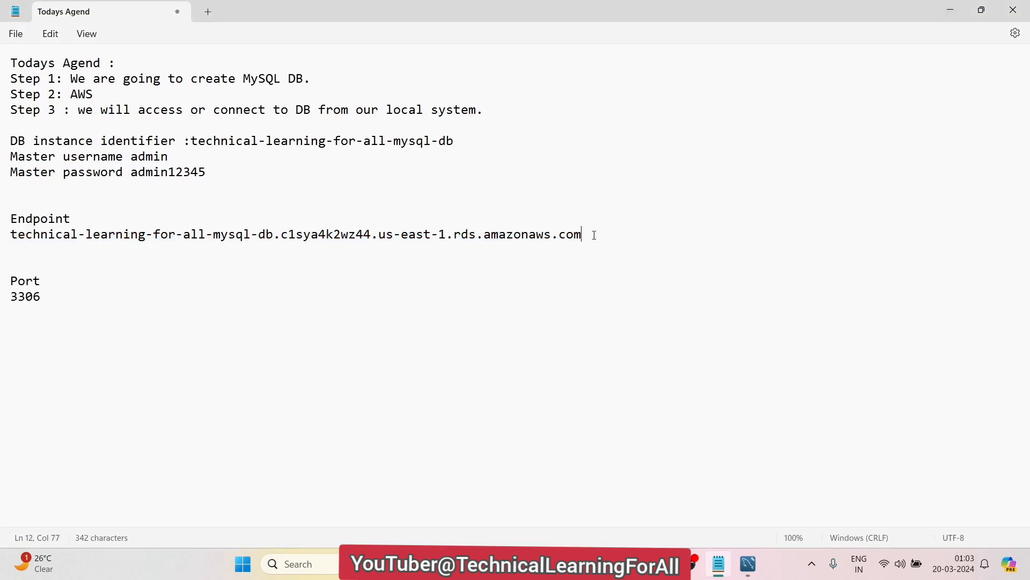
left_click_drag(582, 236, 9, 236)
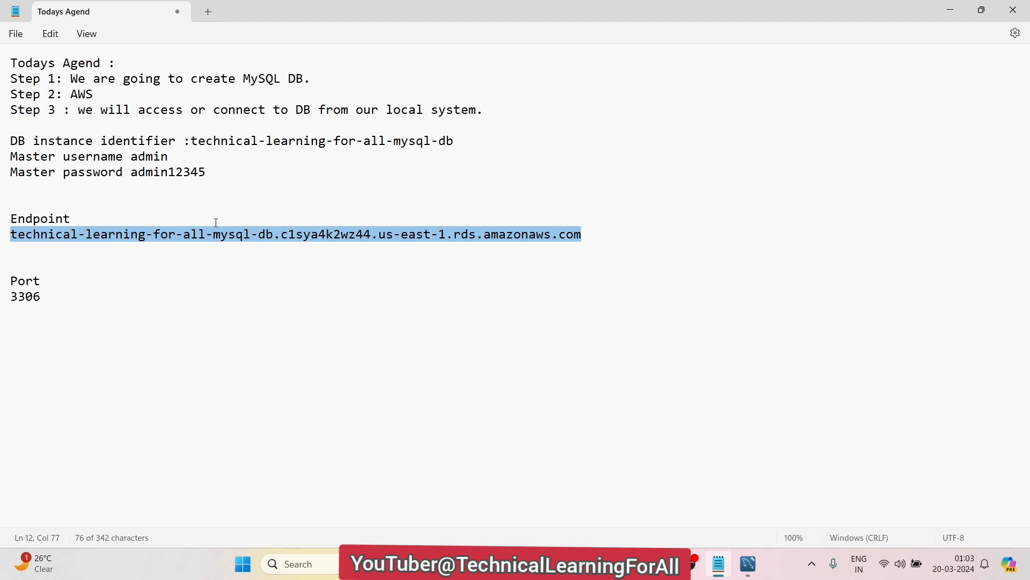
left_click(950, 10)
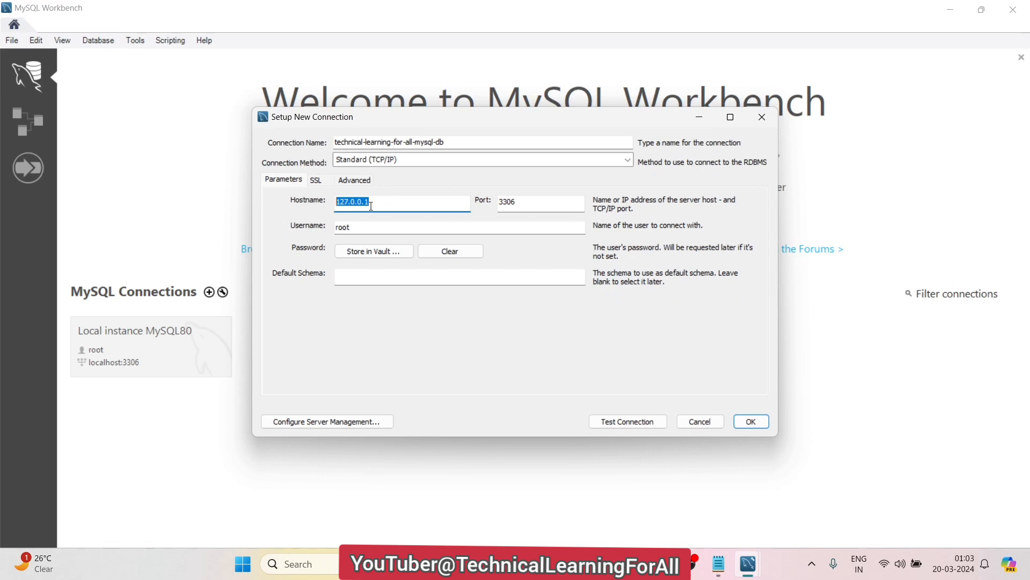
key("BackSpace")
key("ctrl+v")
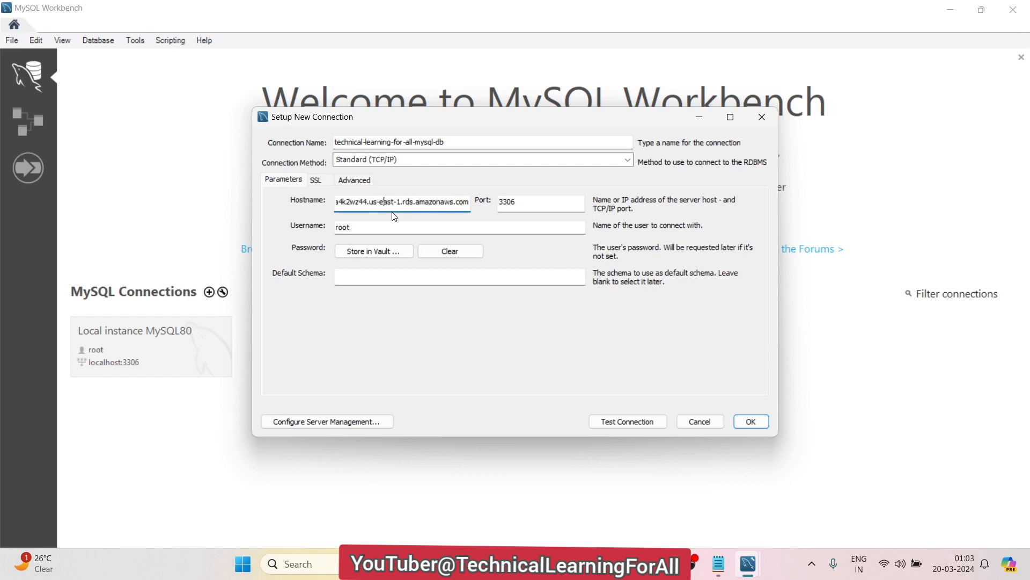
key("Left")
key("Left")
key("Left")
key("Left")
key("Left")
key("Left")
key("Left")
key("Left")
key("Left")
key("Left")
key("Left")
key("Left")
key("Left")
key("Left")
key("Left")
key("Left")
key("Left")
key("Left")
key("Left")
key("Left")
Compare the connection's port with 3306 listed in the notes
left_click(719, 567)
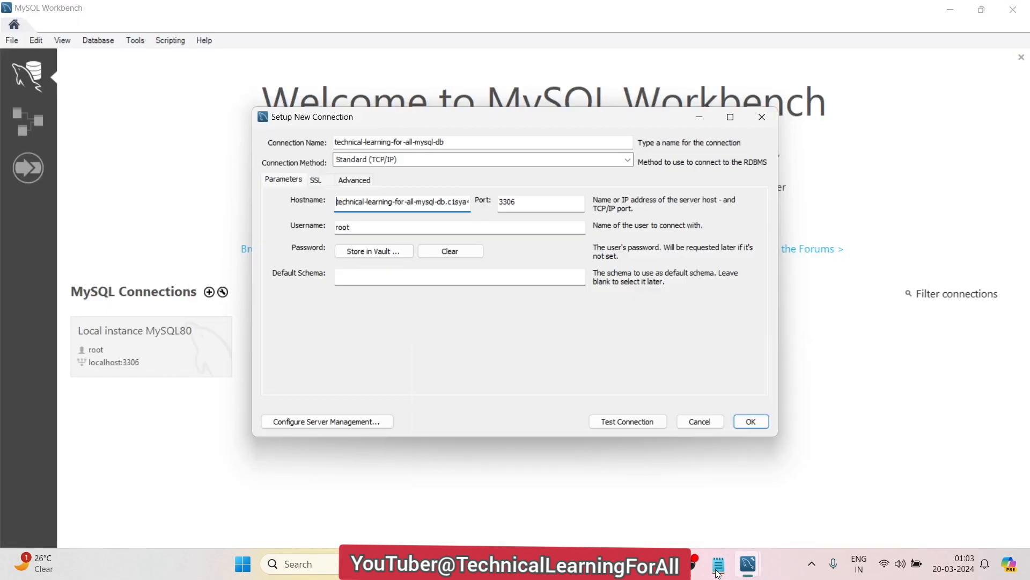
left_click(719, 572)
left_click(718, 572)
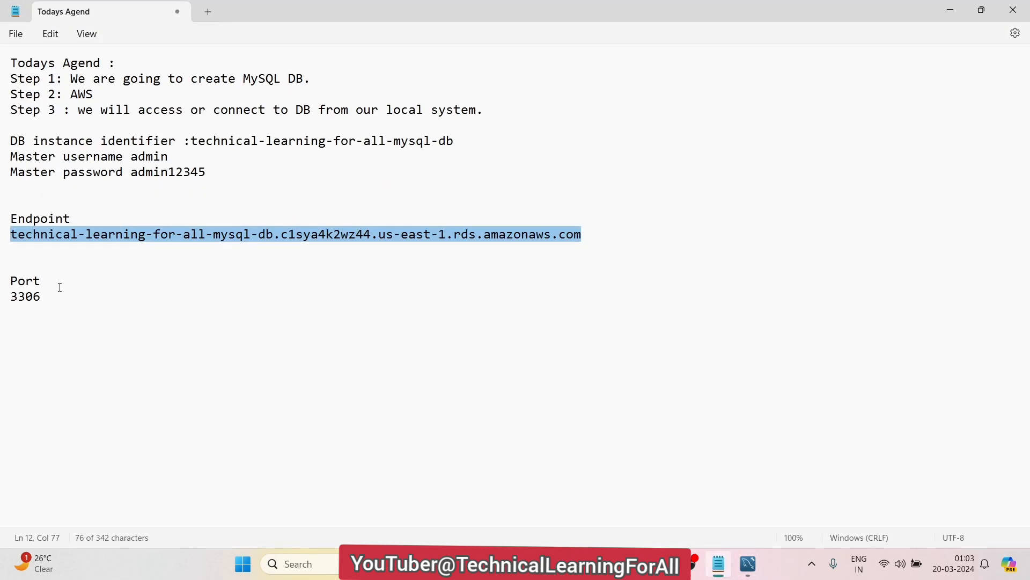
double_click(31, 297)
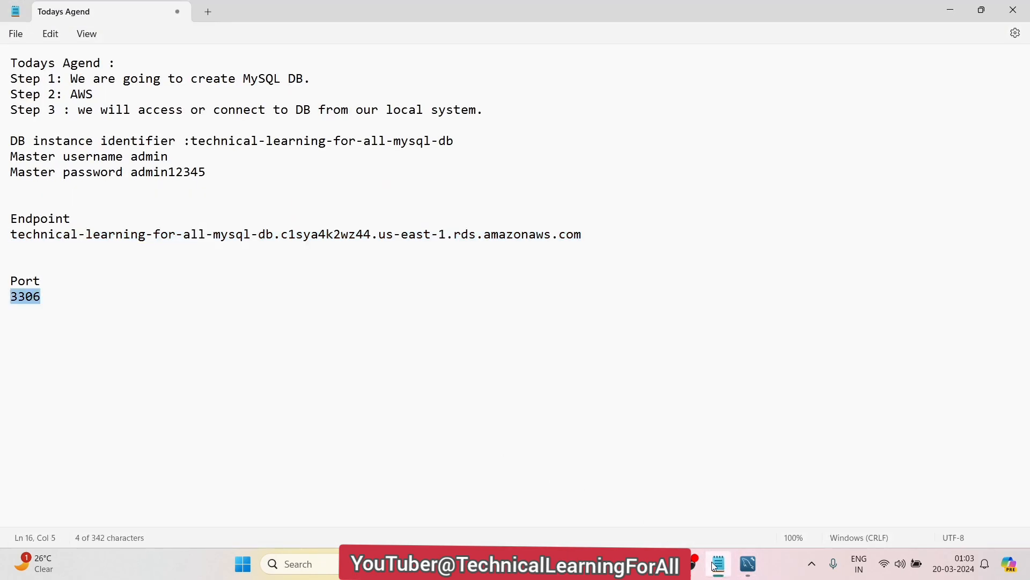
left_click(750, 564)
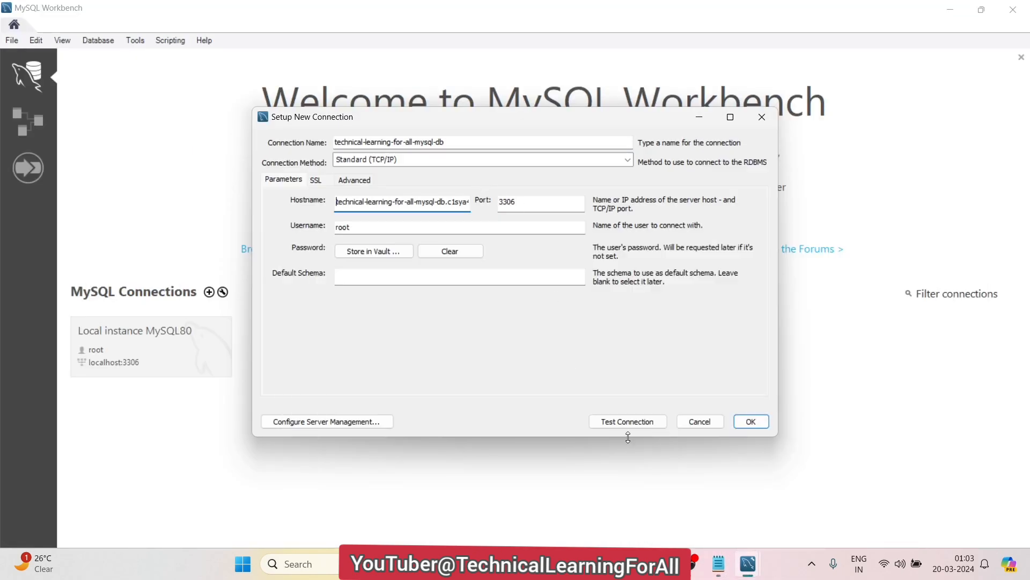
left_click(719, 564)
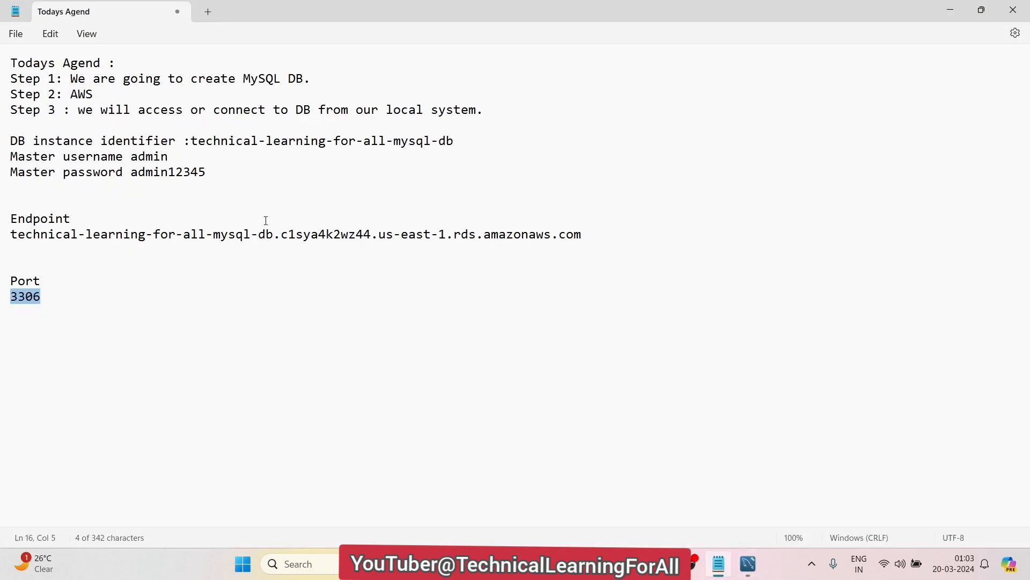
Review the master username admin and the master password line in the notes
left_click_drag(207, 171, 7, 157)
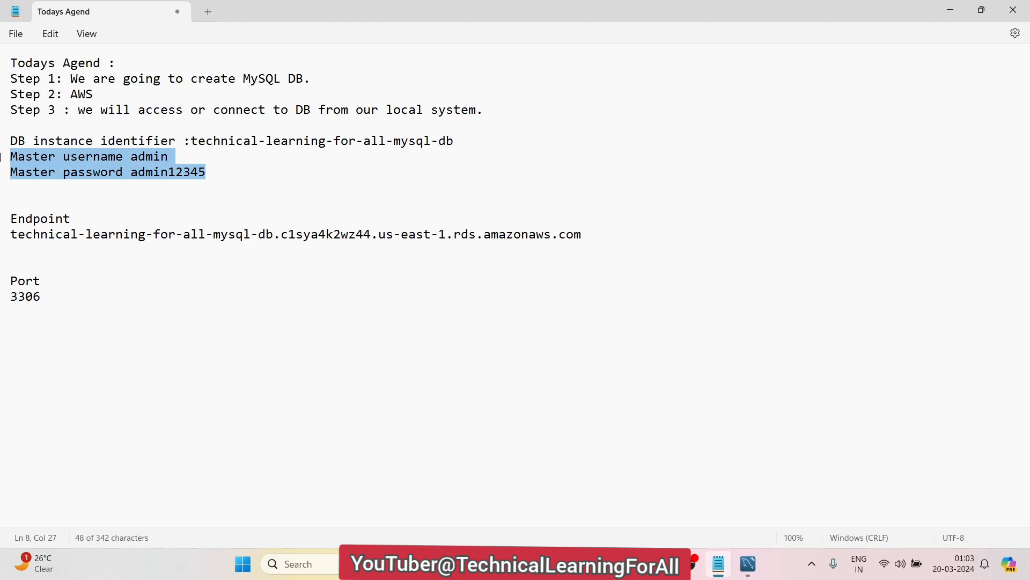
double_click(166, 157)
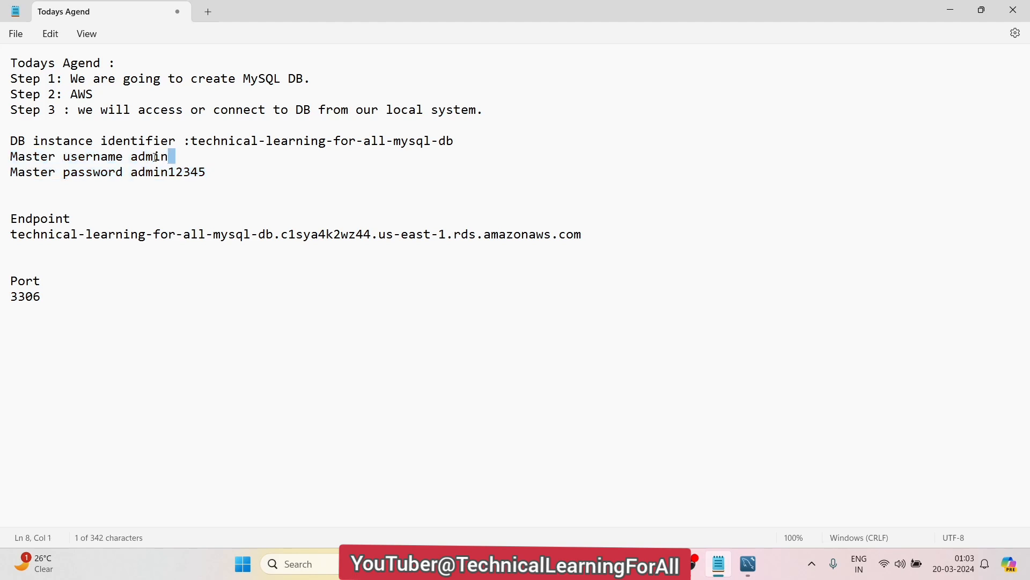
double_click(156, 157)
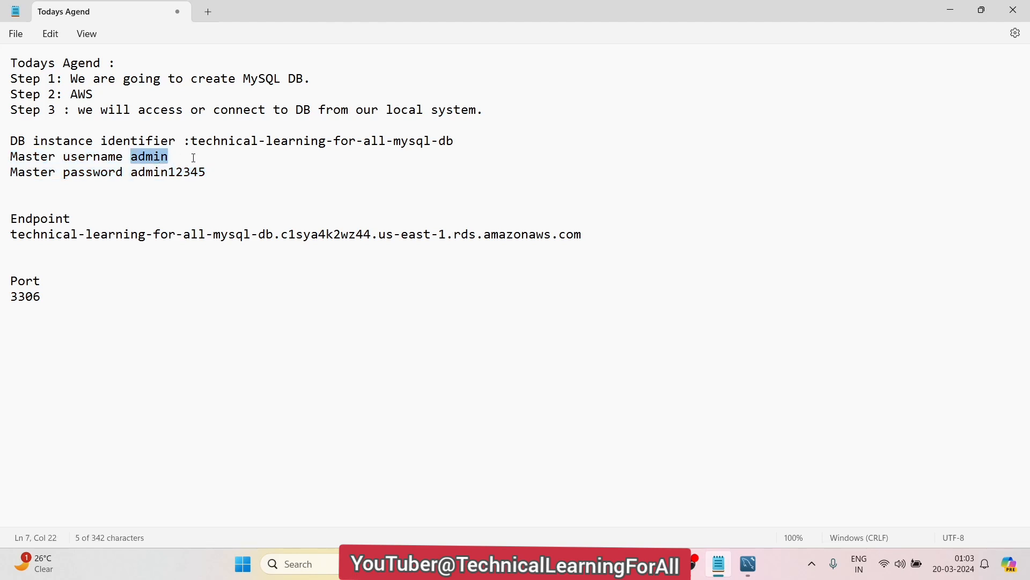
left_click(232, 173)
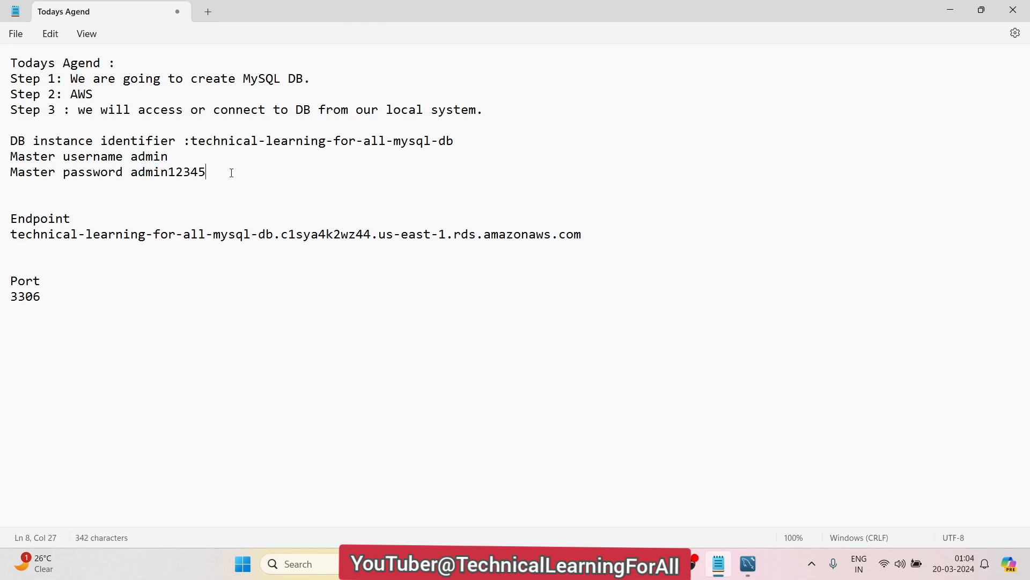
left_click_drag(233, 173, 42, 172)
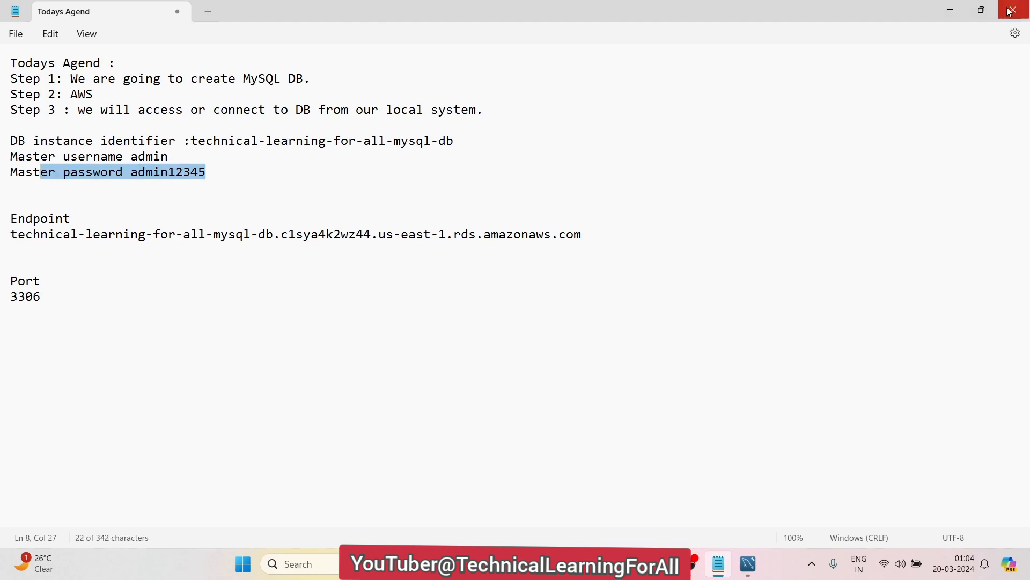
left_click(947, 14)
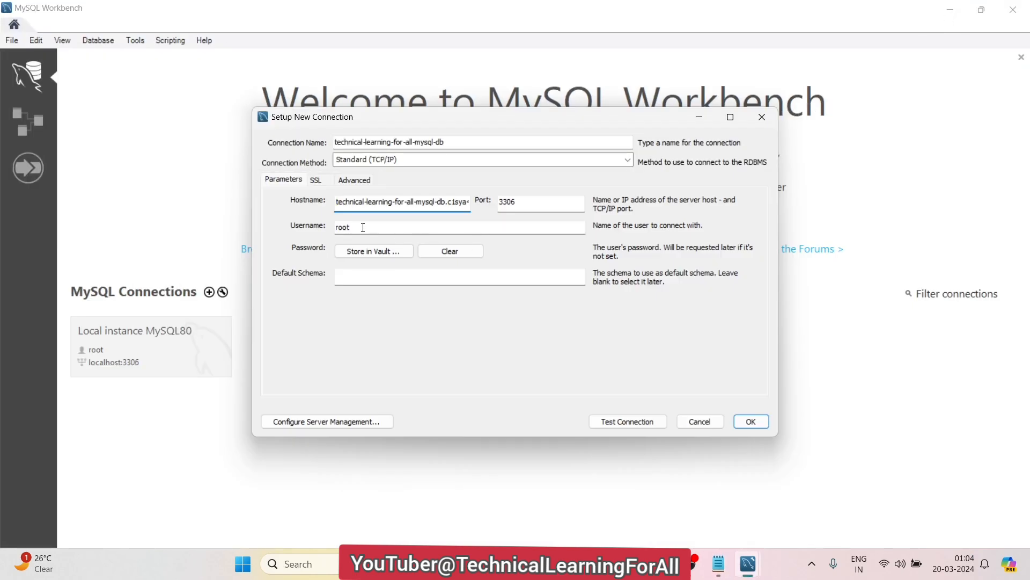
Change the username from root to admin and store the master password in the vault
double_click(362, 227)
key("BackSpace")
type("admin")
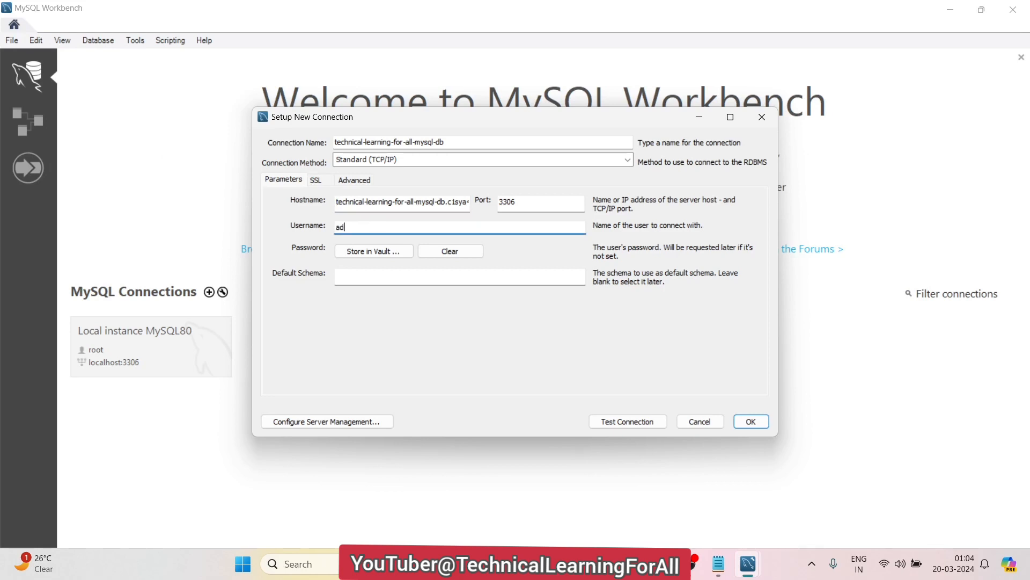
left_click(373, 252)
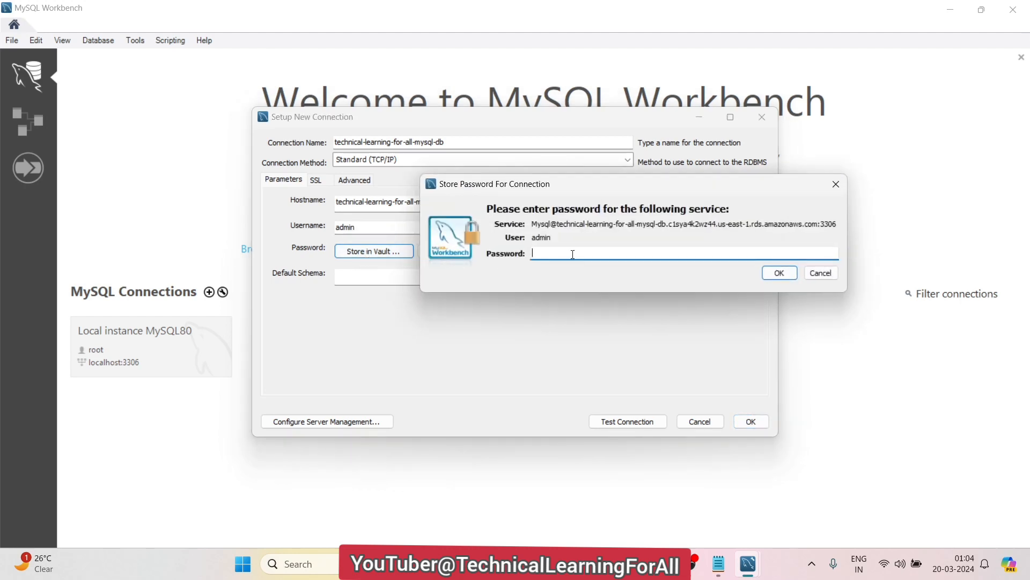
type("***********")
left_click(793, 273)
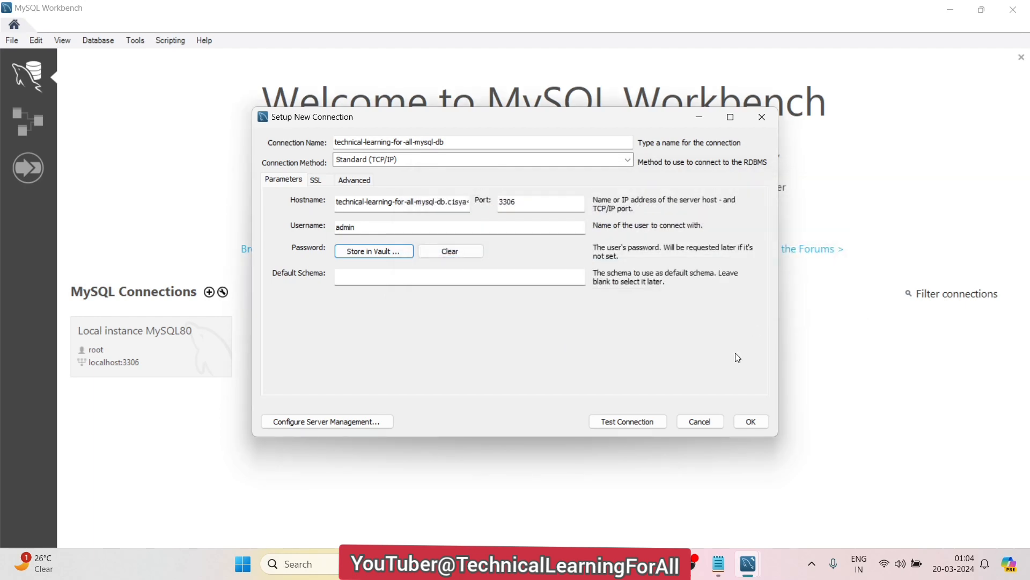
Test the technical-learning-for-all-mysql-db connection successfully and save it as a home-screen tile
left_click(618, 427)
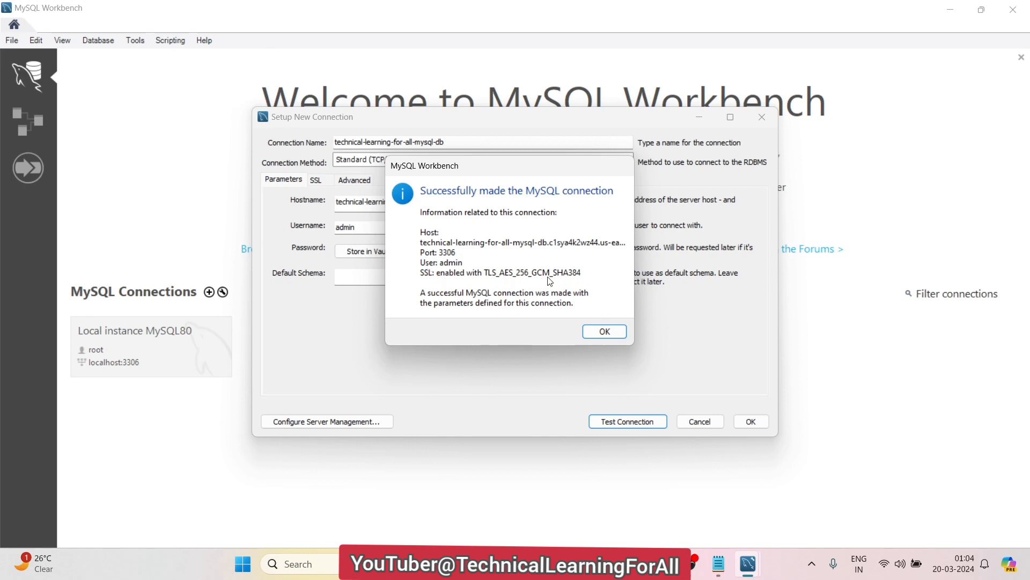
left_click(603, 333)
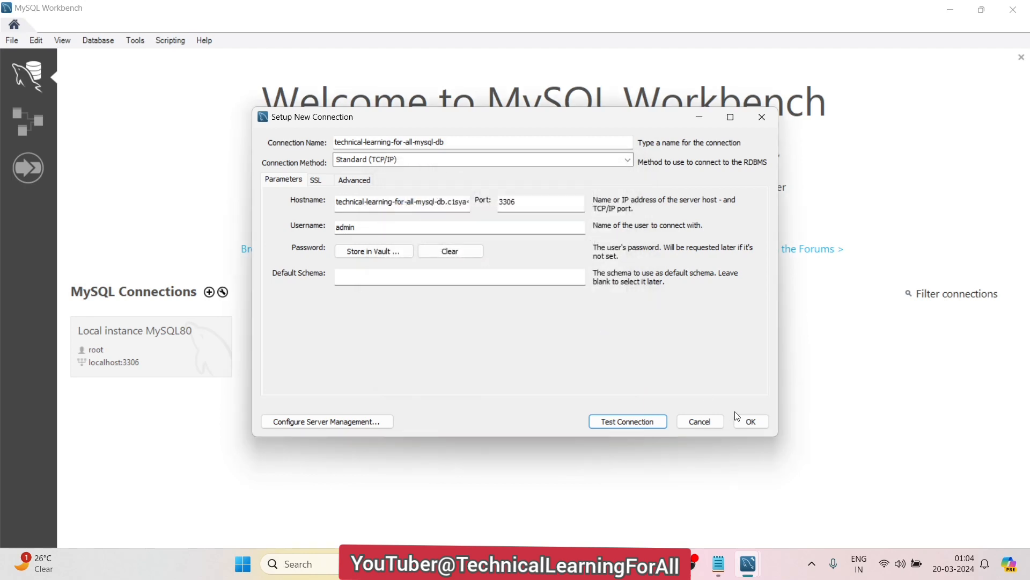
left_click(749, 422)
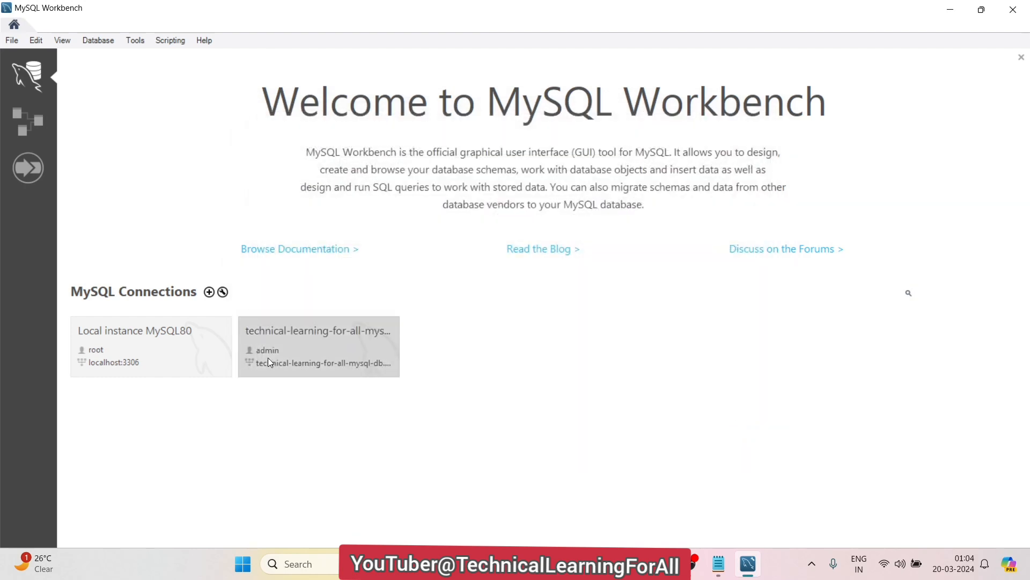
Open the RDS connection and browse sys > Tables > sys_config in the Navigator
left_click(346, 350)
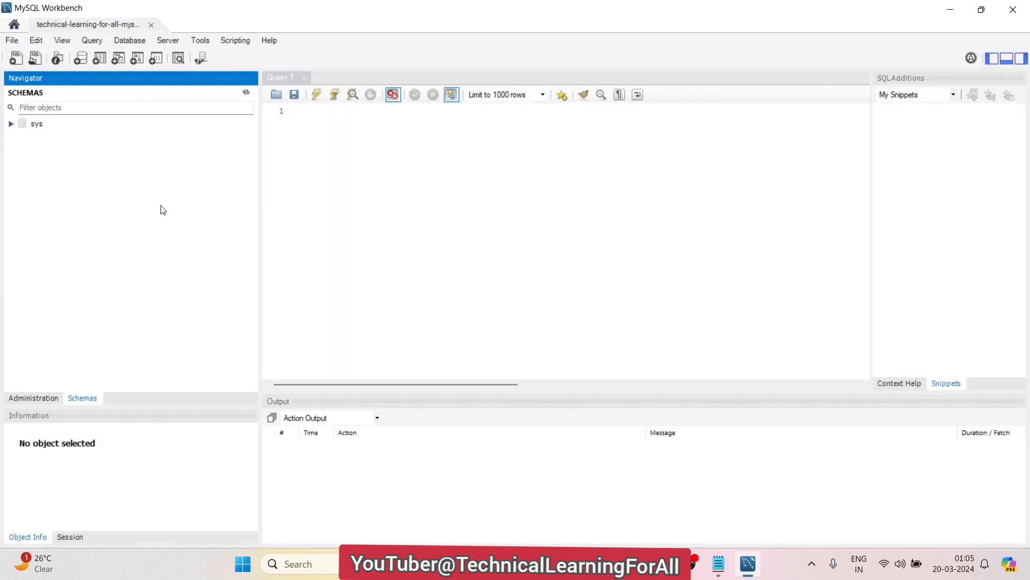
left_click(10, 124)
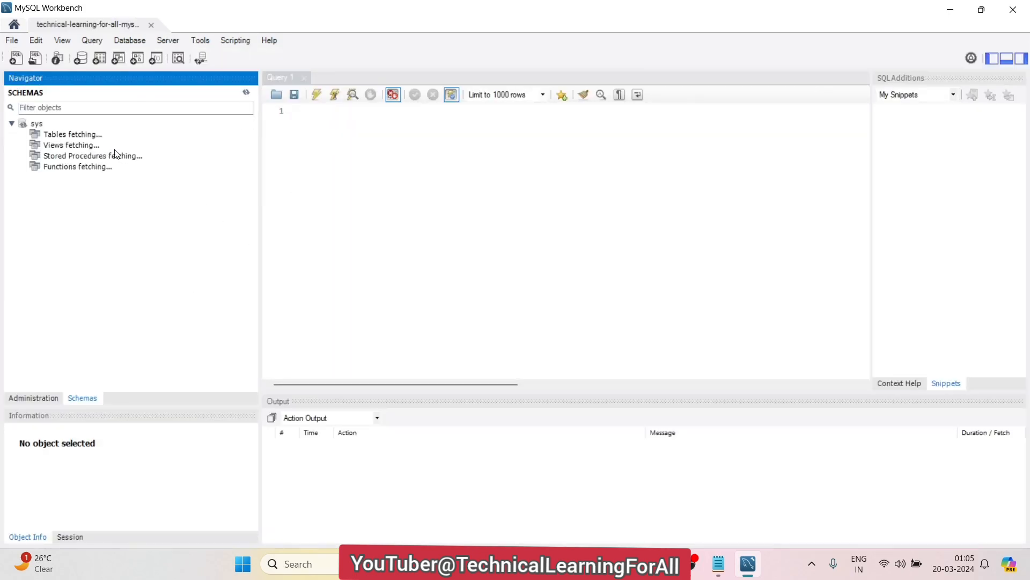
left_click(23, 137)
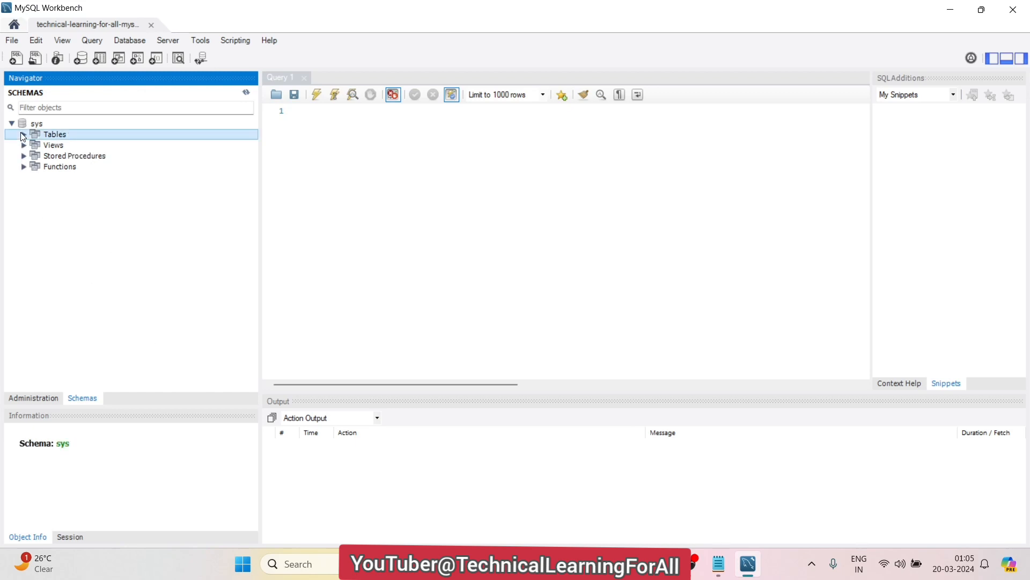
left_click(24, 134)
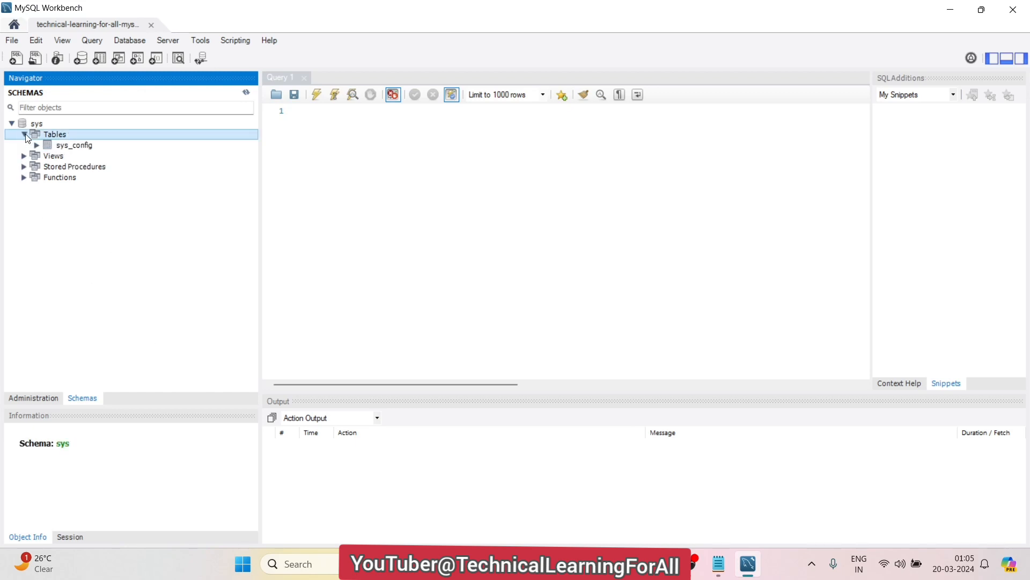
left_click(34, 143)
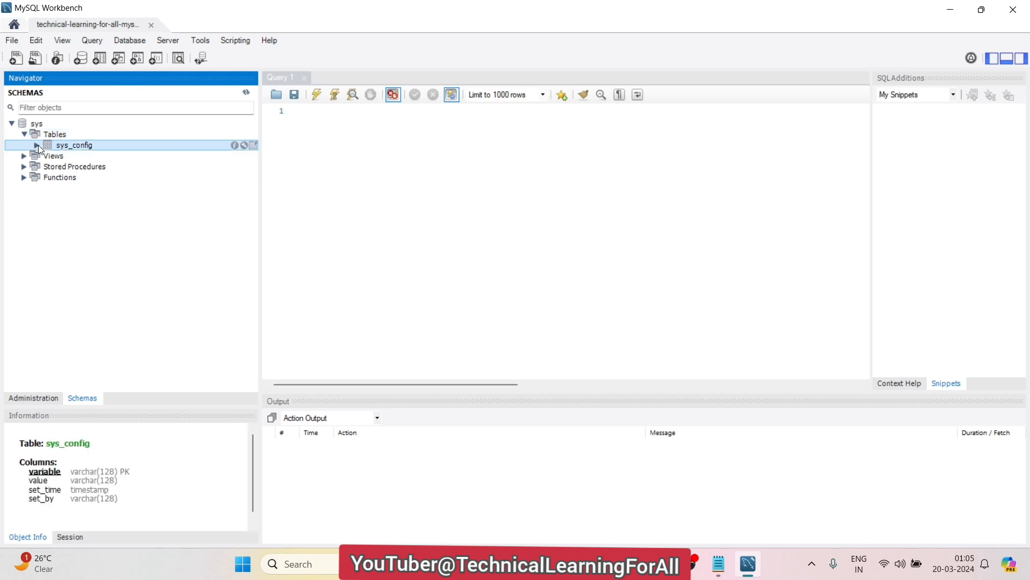
left_click(37, 146)
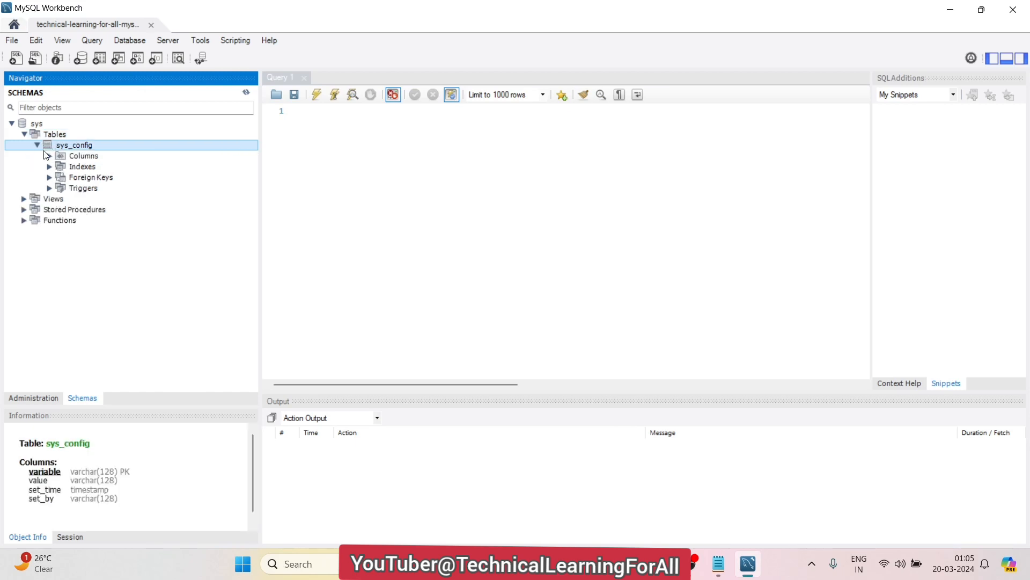
left_click(36, 144)
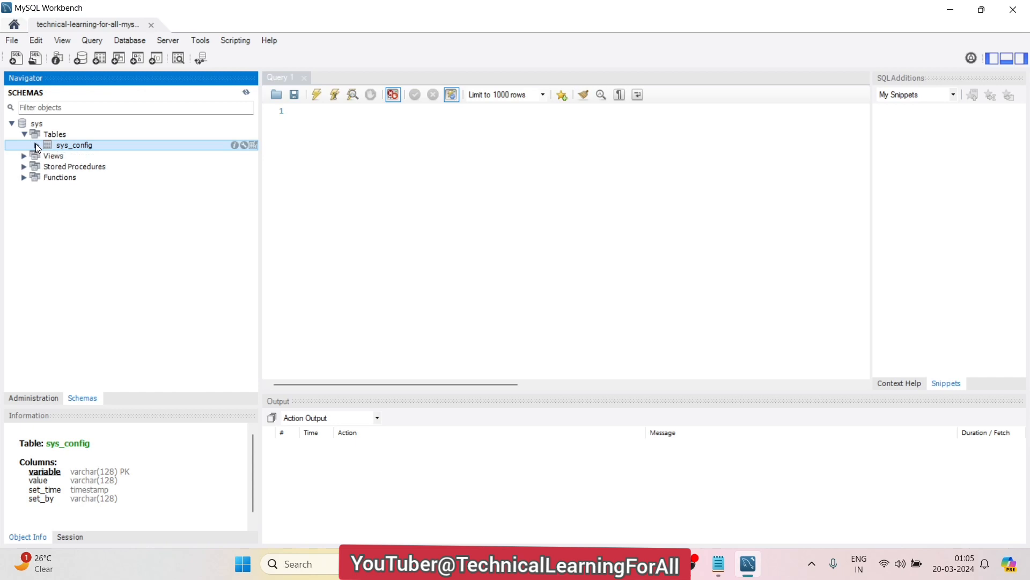
left_click(438, 136)
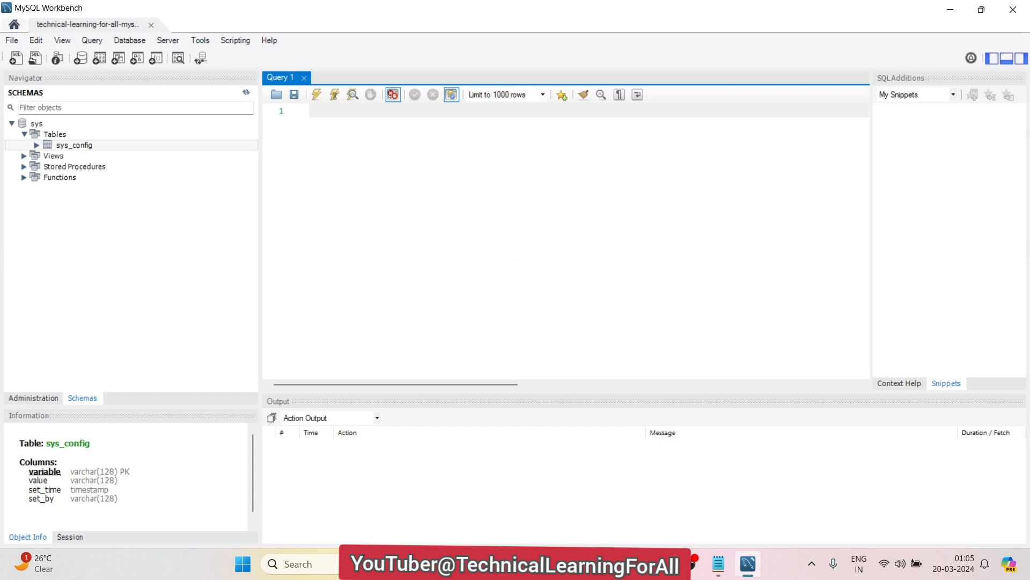
Show the YouTube channel's Videos page in the browser
left_click(668, 563)
left_click(97, 13)
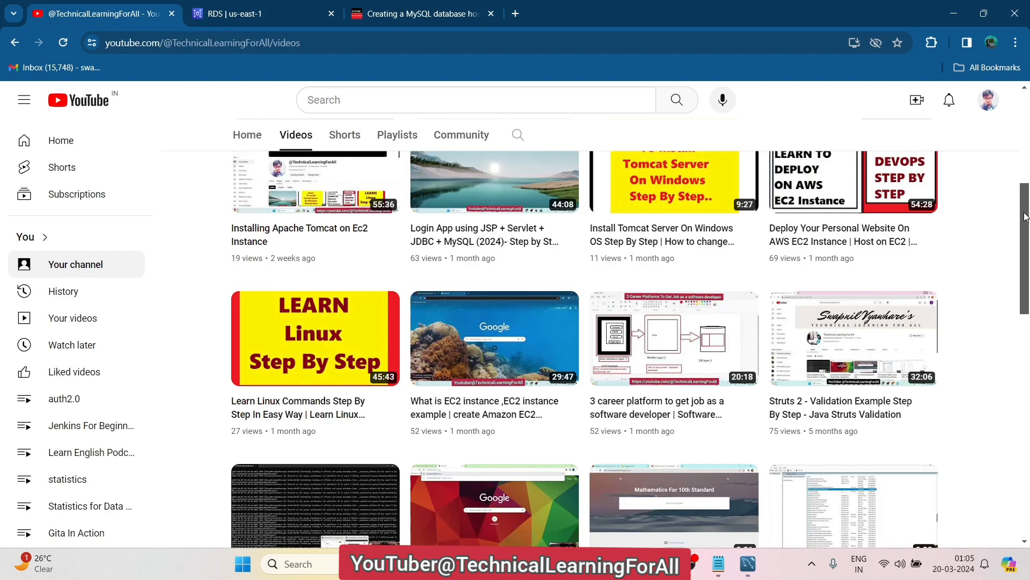
scroll(1024, 217, "up", 5)
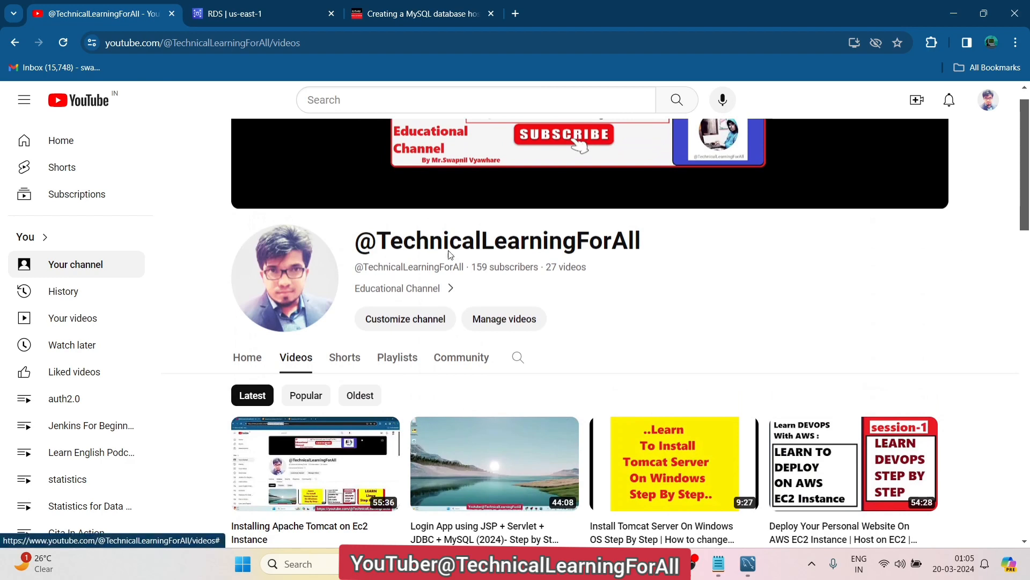
scroll(1025, 214, "up", 1)
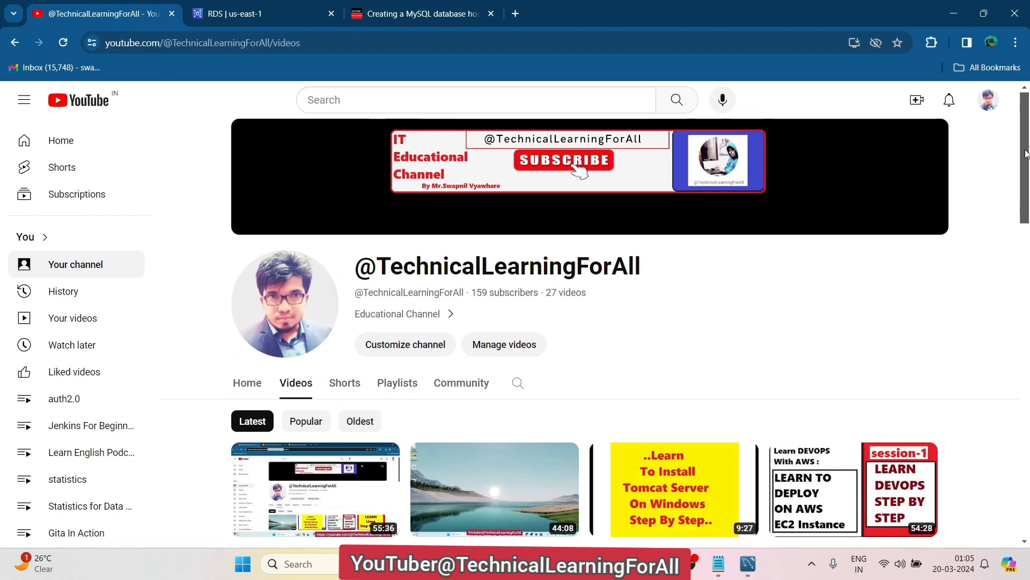